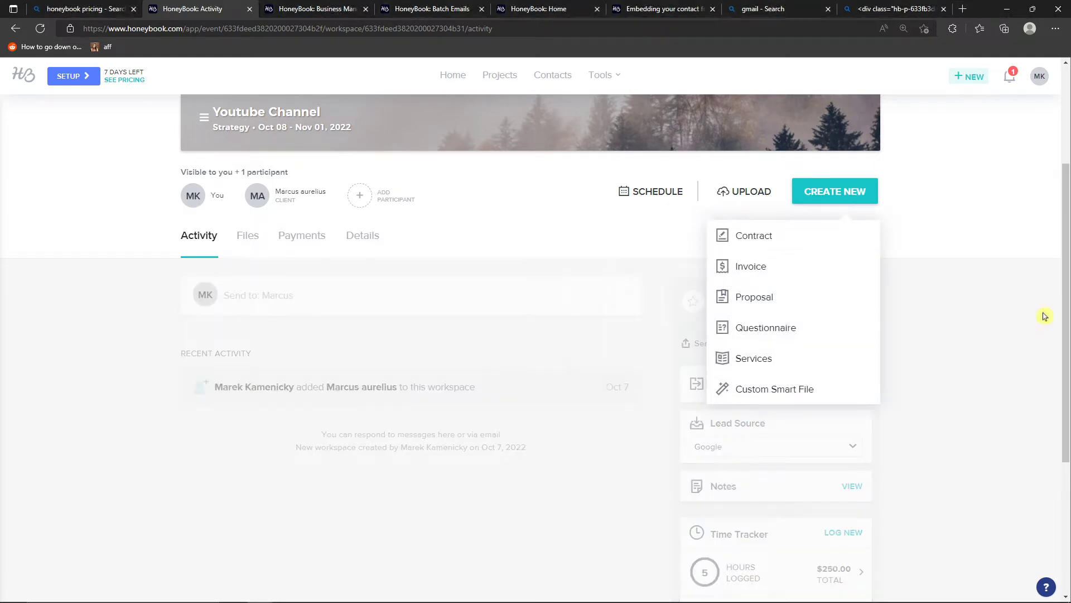
Switch to the Chrome window with the YouTube tutorial and open the HoneyBook discount link from the video description
{"action": "left_click", "coordinate": [954, 399]}
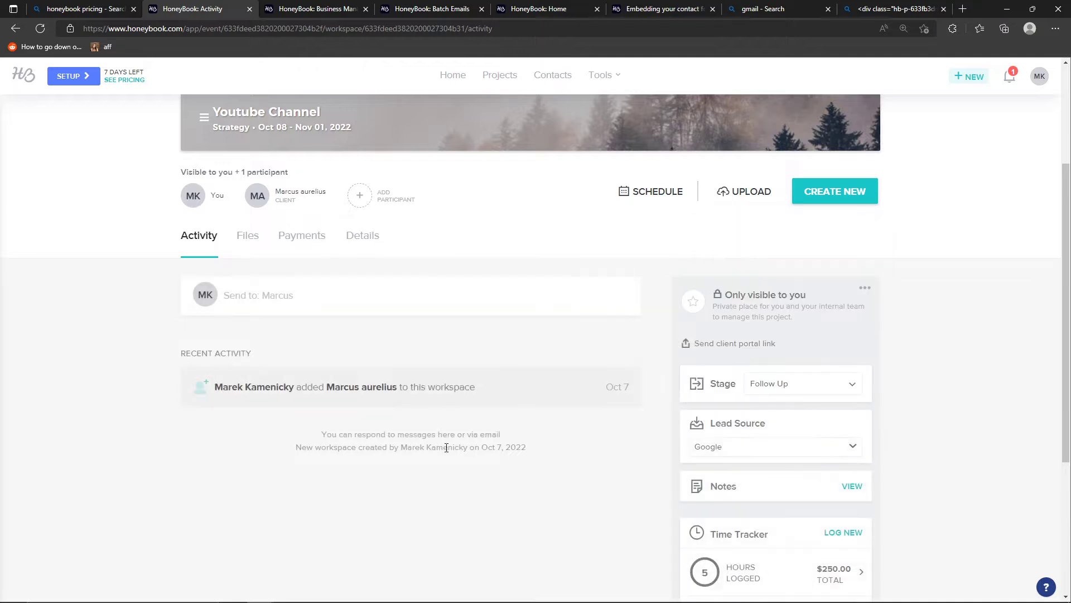
{"action": "mouse_move", "coordinate": [317, 596]}
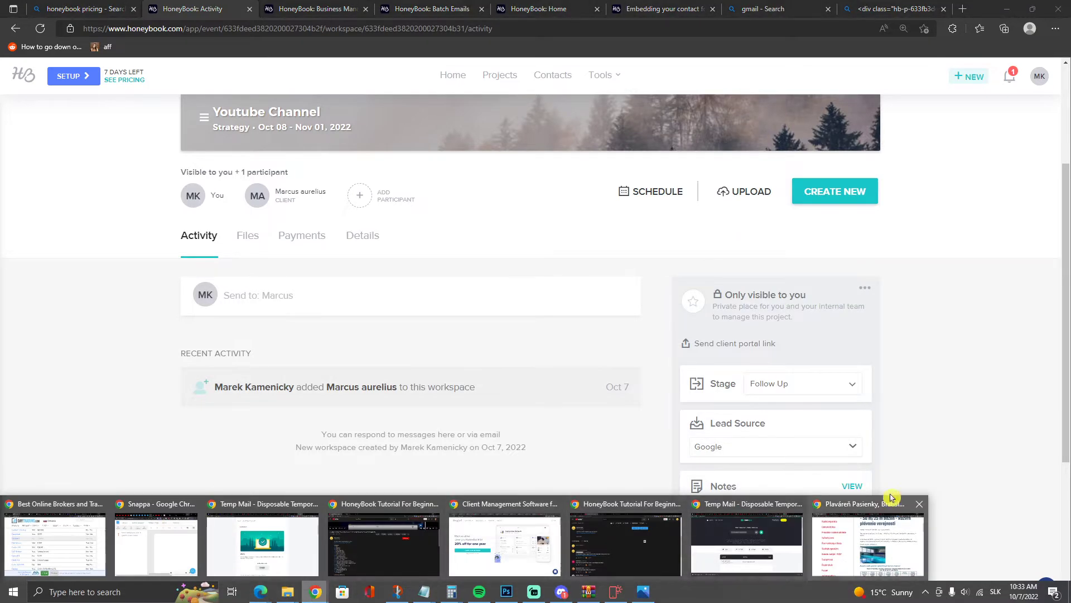
{"action": "left_click", "coordinate": [621, 544]}
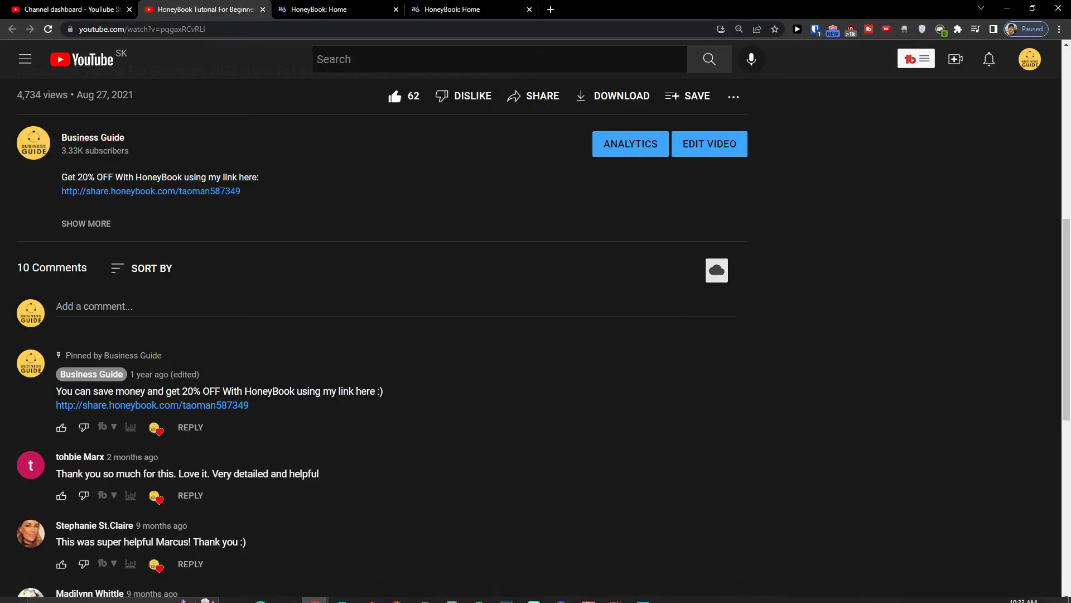
{"action": "left_click", "coordinate": [133, 195]}
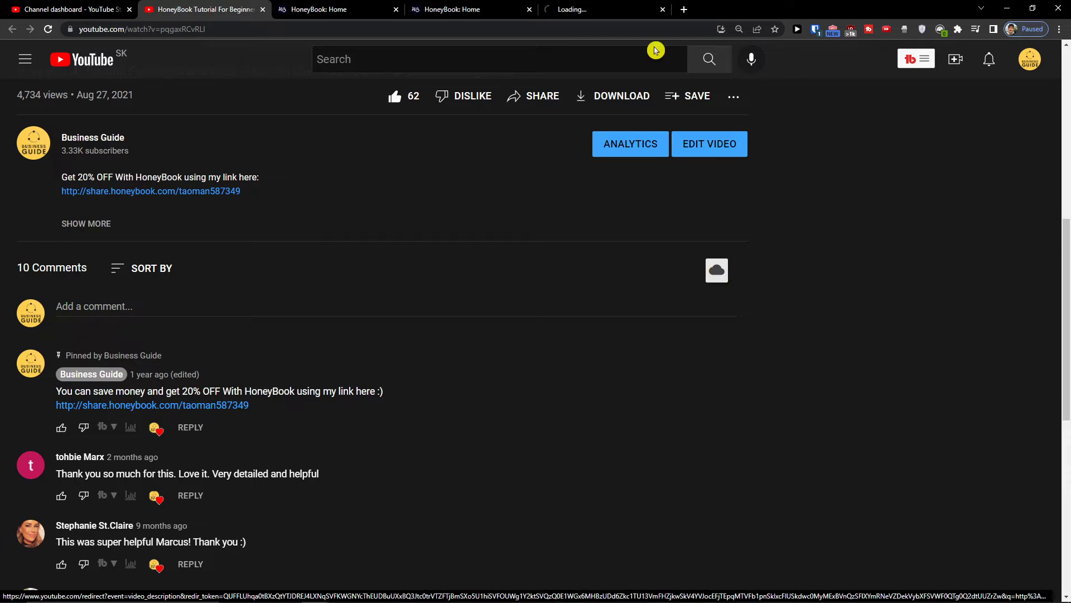
{"action": "left_click", "coordinate": [638, 8]}
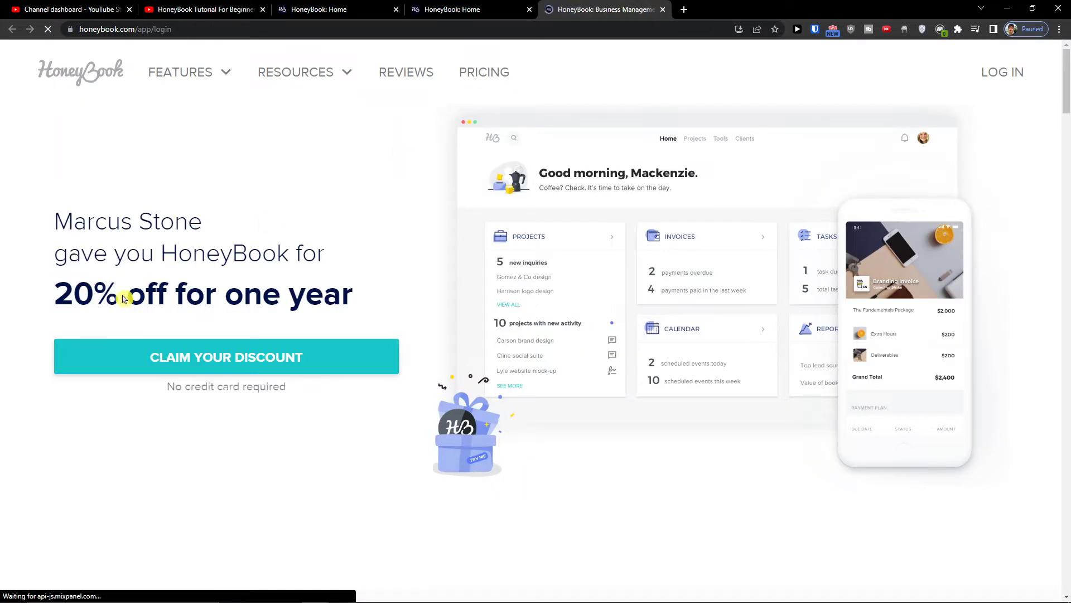
Open the same referral link in an incognito window, proceed to the site and highlight the "20% off for one year" offer
{"action": "left_click", "coordinate": [222, 4]}
{"action": "right_click", "coordinate": [184, 200]}
{"action": "left_click", "coordinate": [249, 235]}
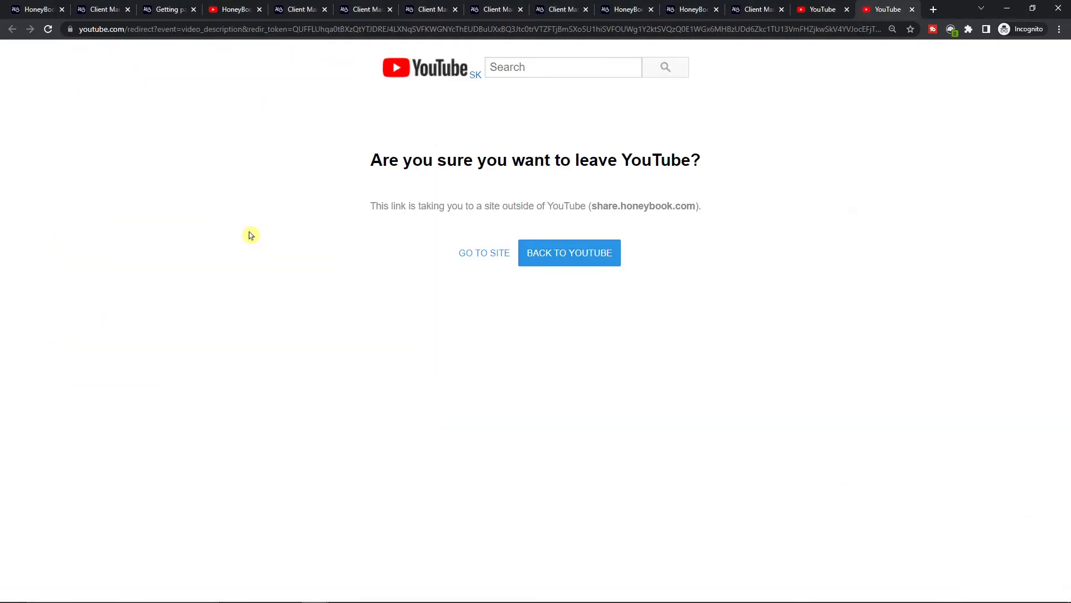
{"action": "left_click", "coordinate": [470, 248]}
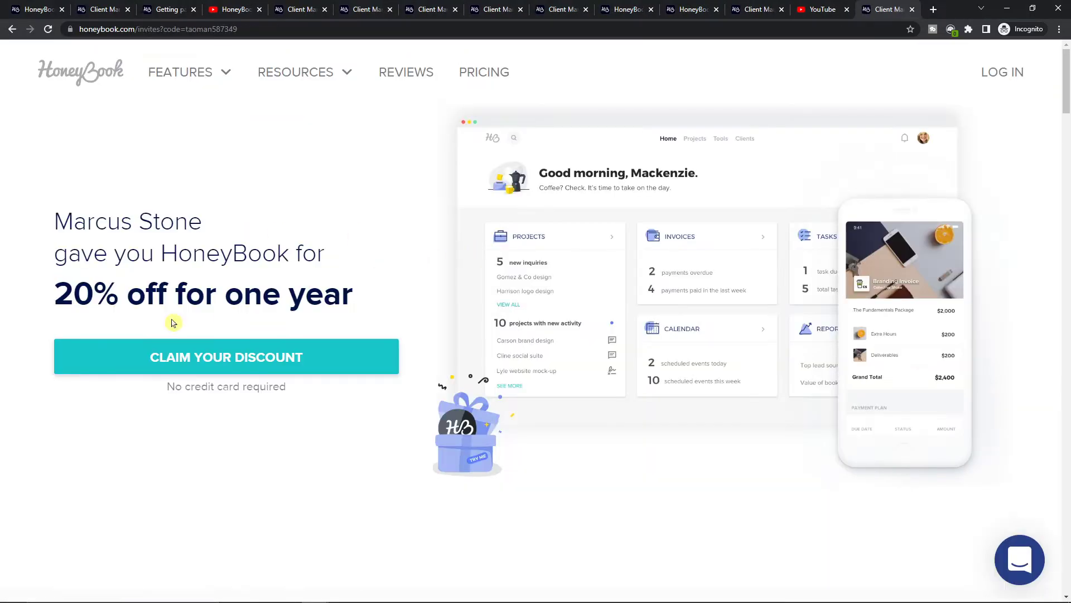
{"action": "left_click_drag", "start_coordinate": [54, 292], "coordinate": [368, 302]}
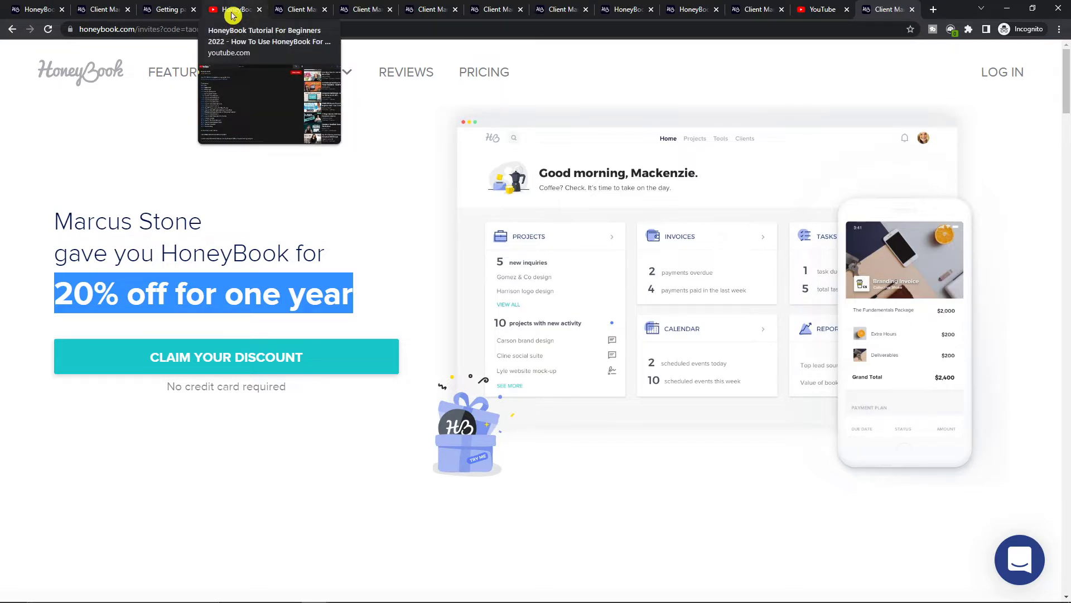
Switch back to the HoneyBook project in Edge and view the file types that can be created, including Proposal
{"action": "mouse_move", "coordinate": [340, 569]}
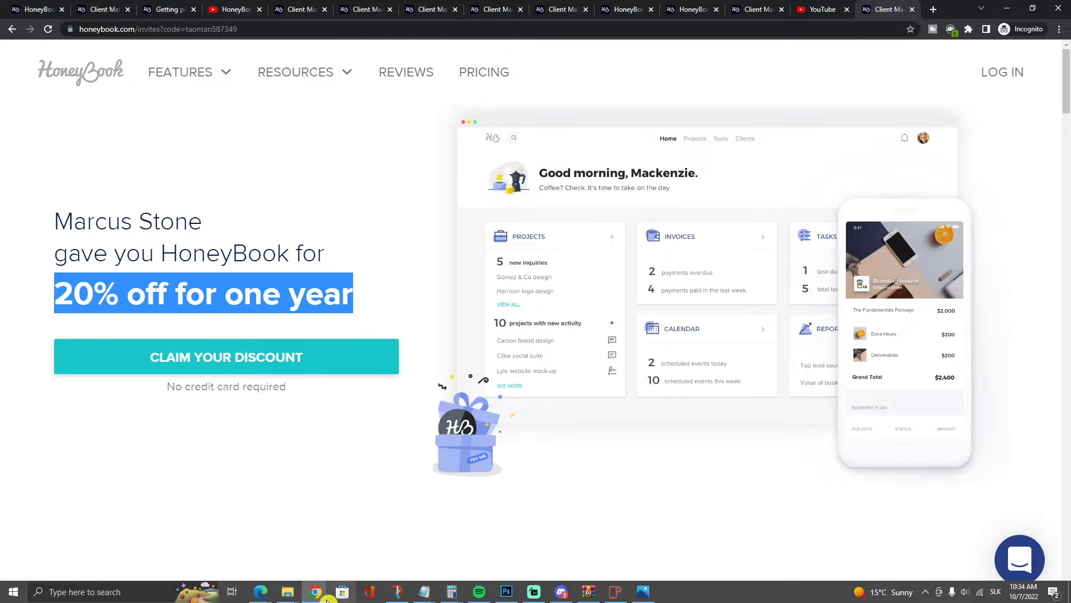
{"action": "mouse_move", "coordinate": [260, 591]}
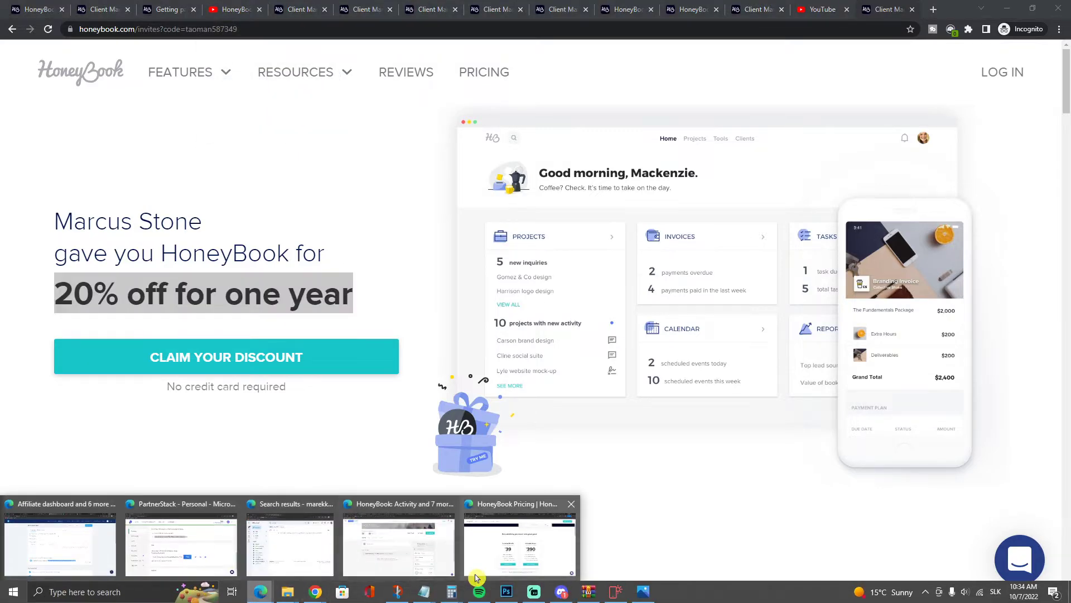
{"action": "left_click", "coordinate": [428, 572]}
{"action": "left_click", "coordinate": [821, 190]}
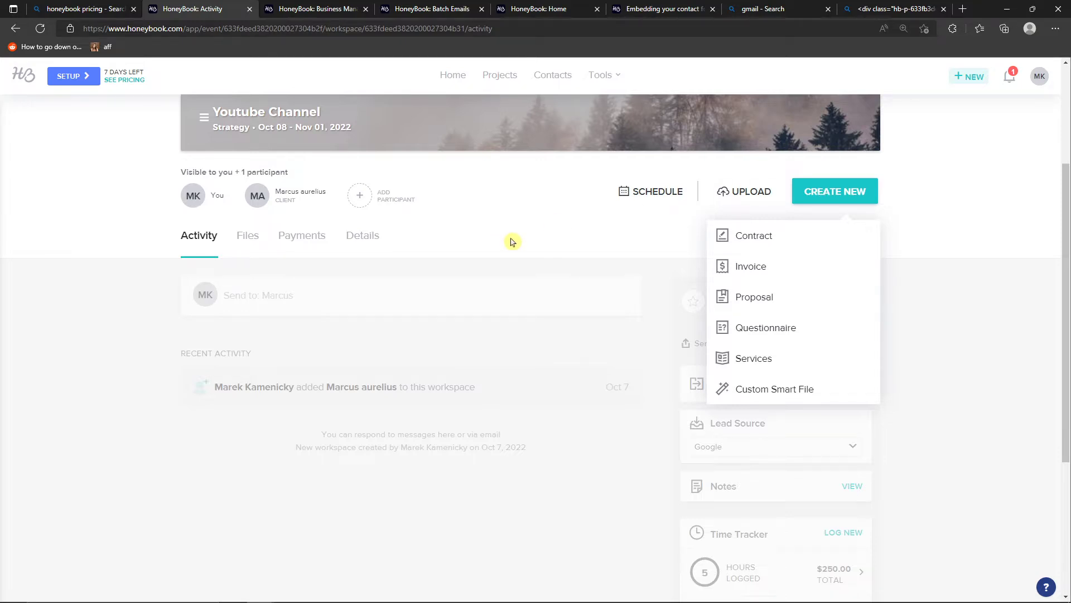
{"action": "mouse_move", "coordinate": [773, 296]}
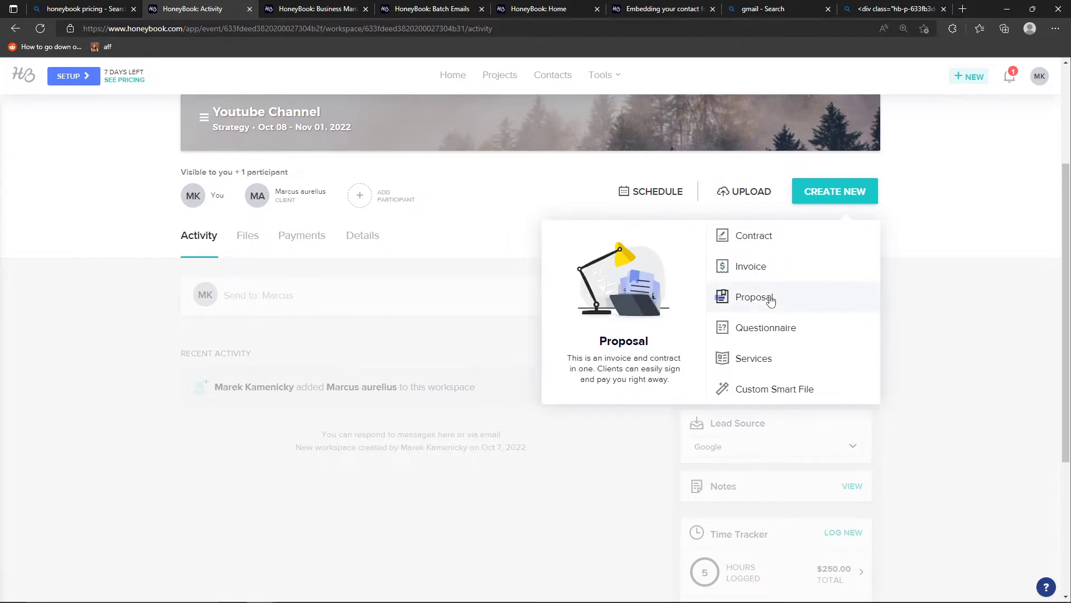
{"action": "left_click", "coordinate": [473, 181]}
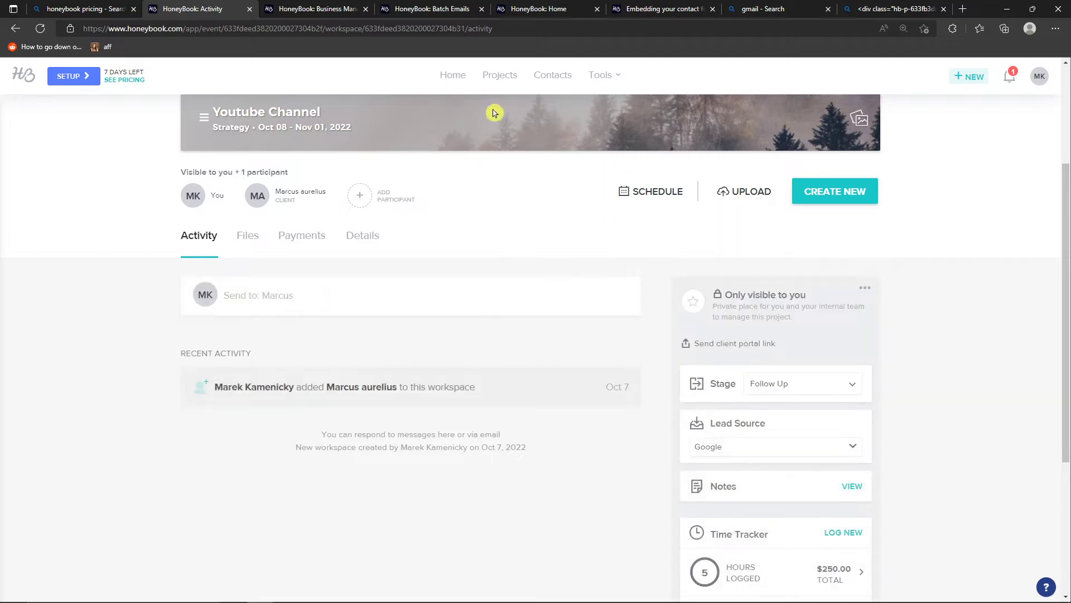
Open the Youtube Channel project from the projects list and create a blank proposal with a standard invoice
{"action": "left_click", "coordinate": [501, 78]}
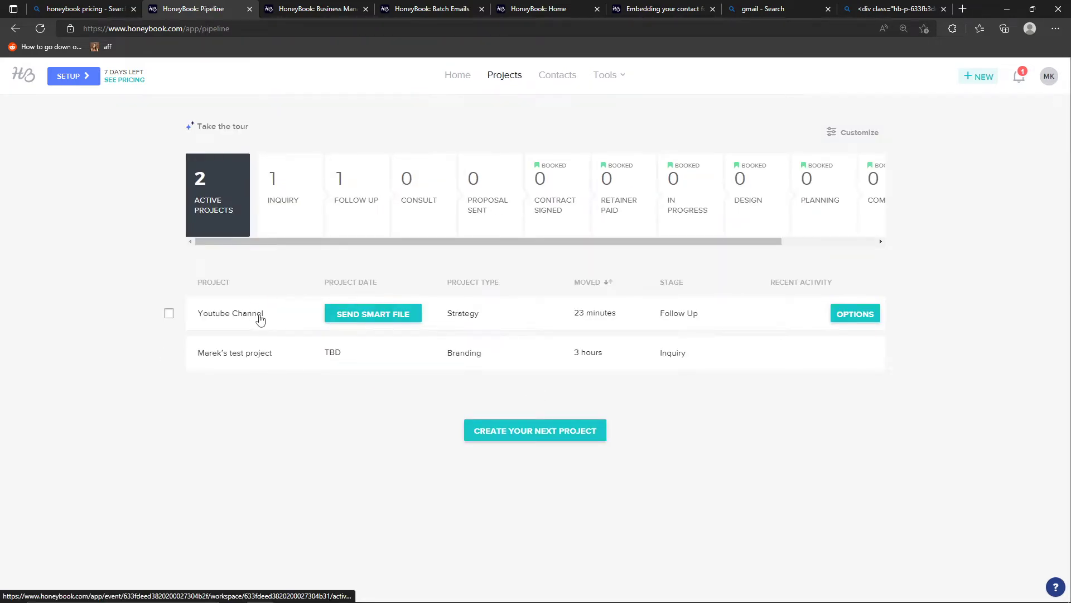
{"action": "left_click", "coordinate": [260, 315]}
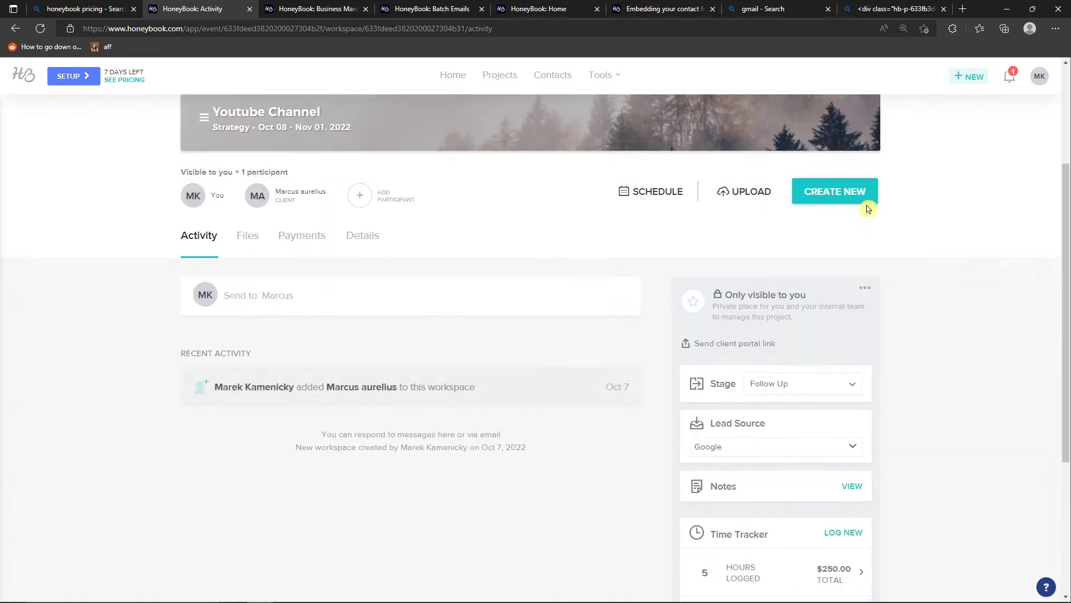
{"action": "left_click", "coordinate": [828, 199]}
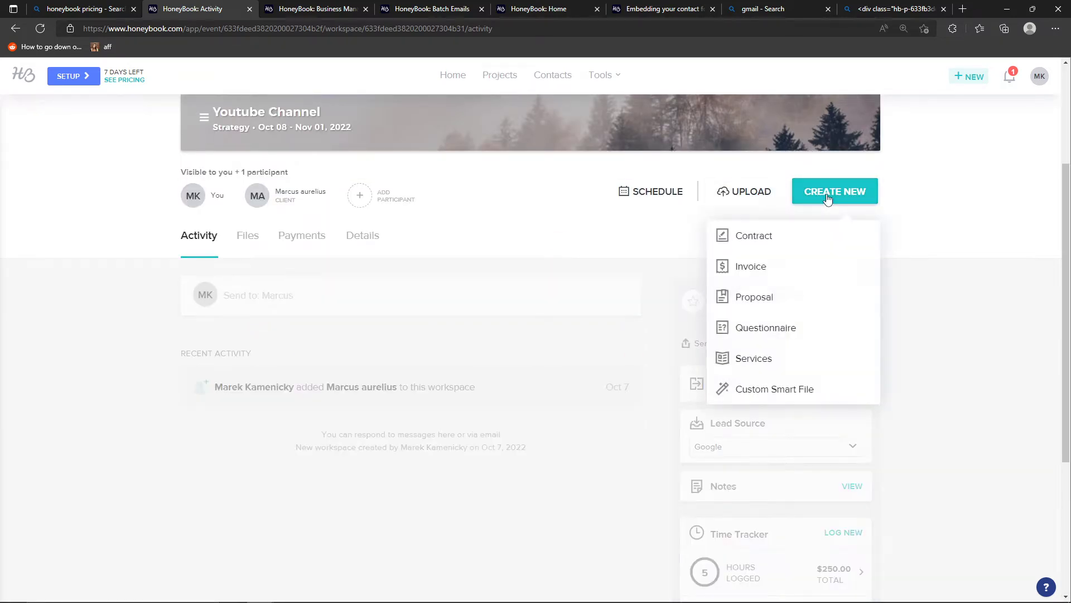
{"action": "left_click", "coordinate": [765, 303]}
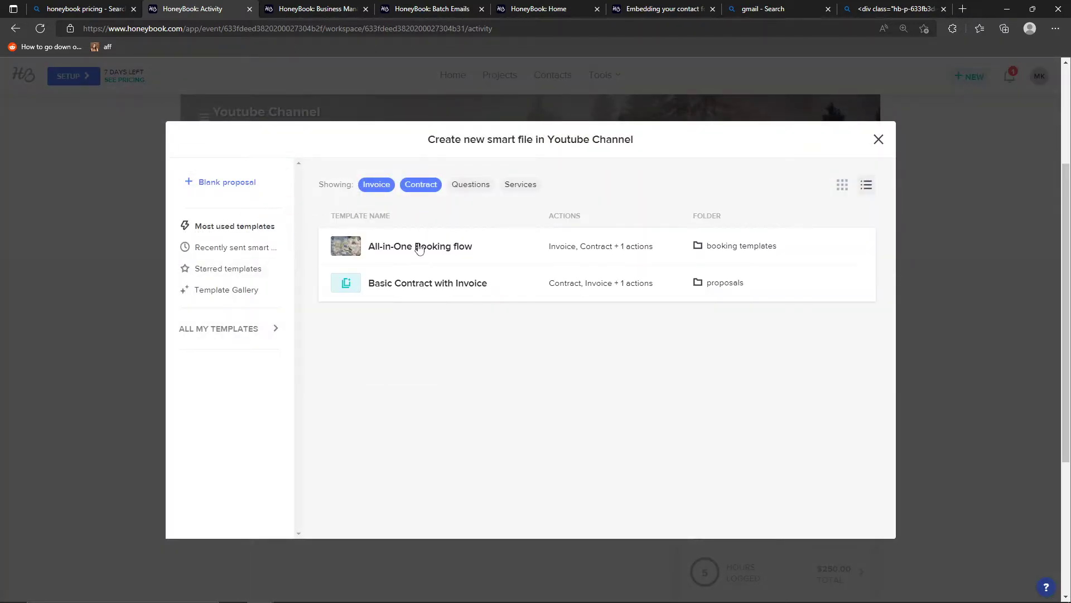
{"action": "left_click", "coordinate": [240, 184]}
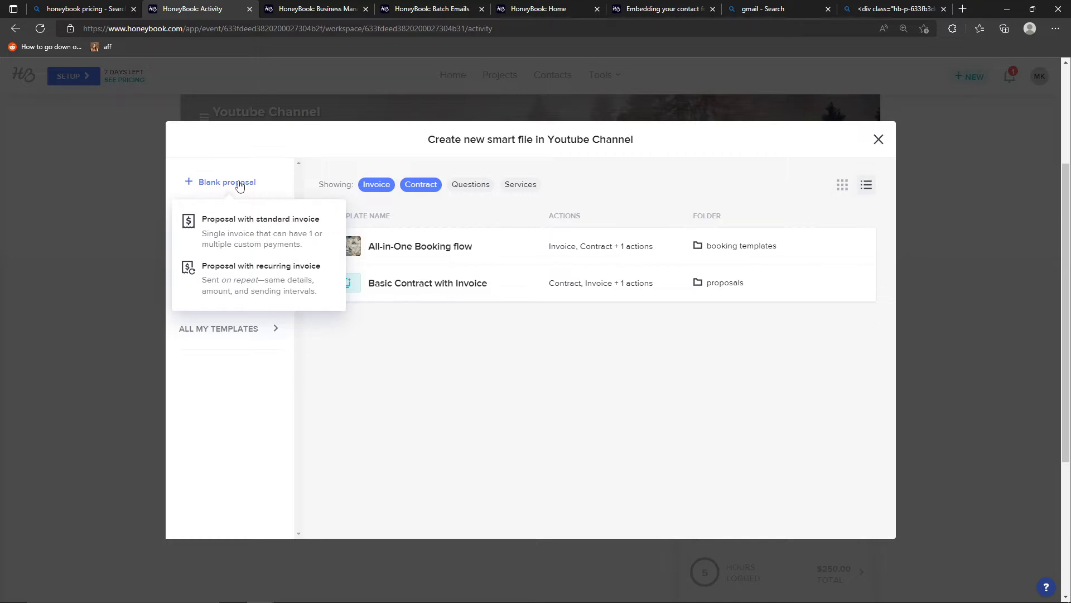
{"action": "left_click", "coordinate": [254, 231]}
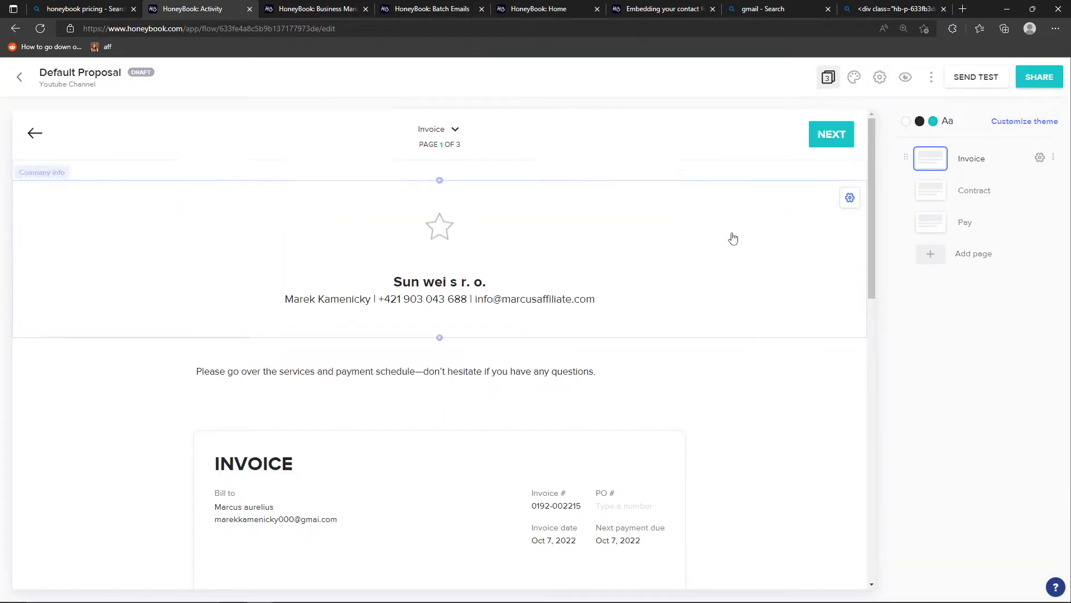
Examine the proposal's Invoice page down to the payment schedule, view its Contract and Pay pages, and return to Invoice
{"action": "scroll", "coordinate": [669, 248], "scroll_direction": "down", "scroll_amount": 1}
{"action": "scroll", "coordinate": [668, 248], "scroll_direction": "down", "scroll_amount": 10}
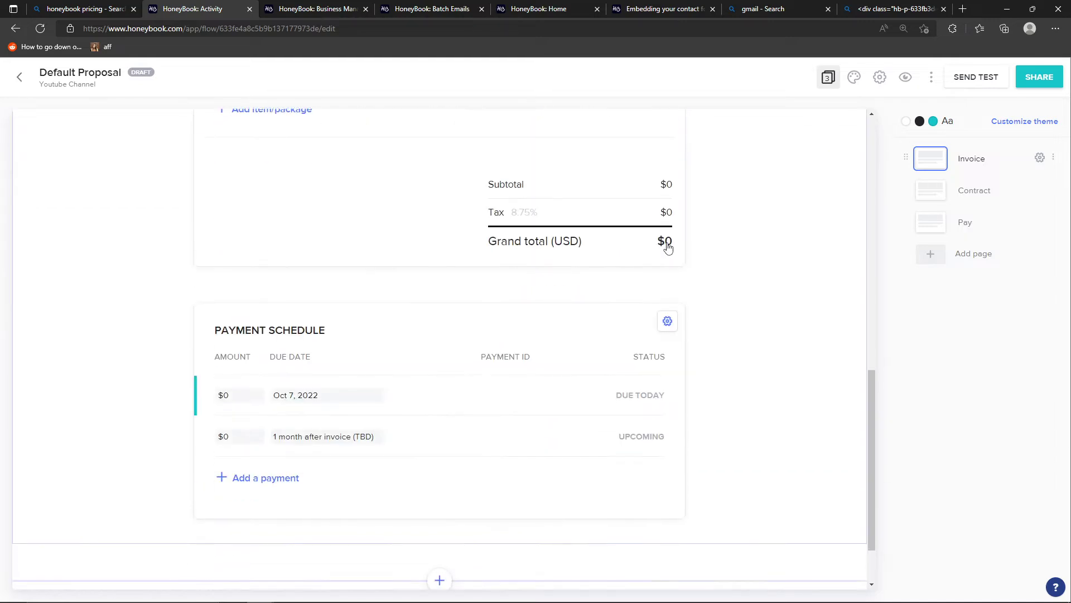
{"action": "scroll", "coordinate": [668, 248], "scroll_direction": "up", "scroll_amount": 6}
{"action": "scroll", "coordinate": [668, 249], "scroll_direction": "up", "scroll_amount": 5}
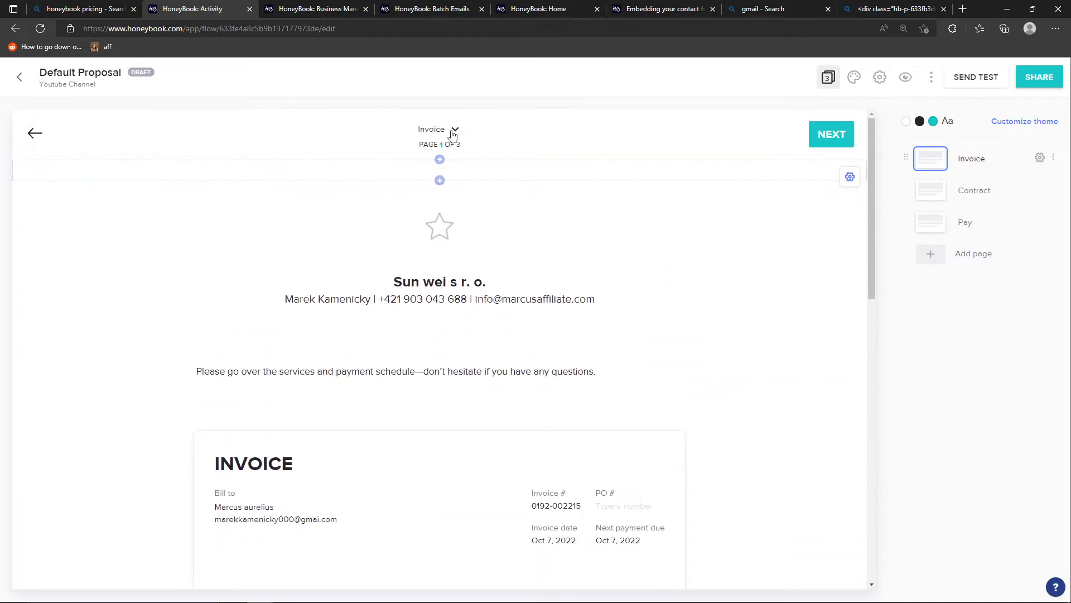
{"action": "left_click", "coordinate": [824, 145]}
{"action": "left_click", "coordinate": [507, 177]}
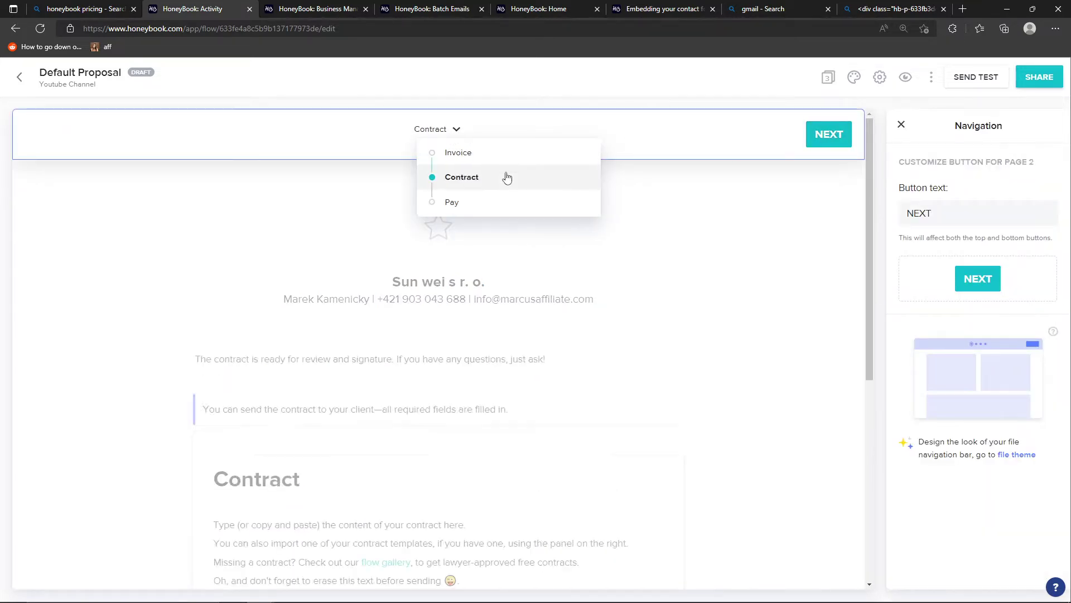
{"action": "left_click", "coordinate": [496, 202]}
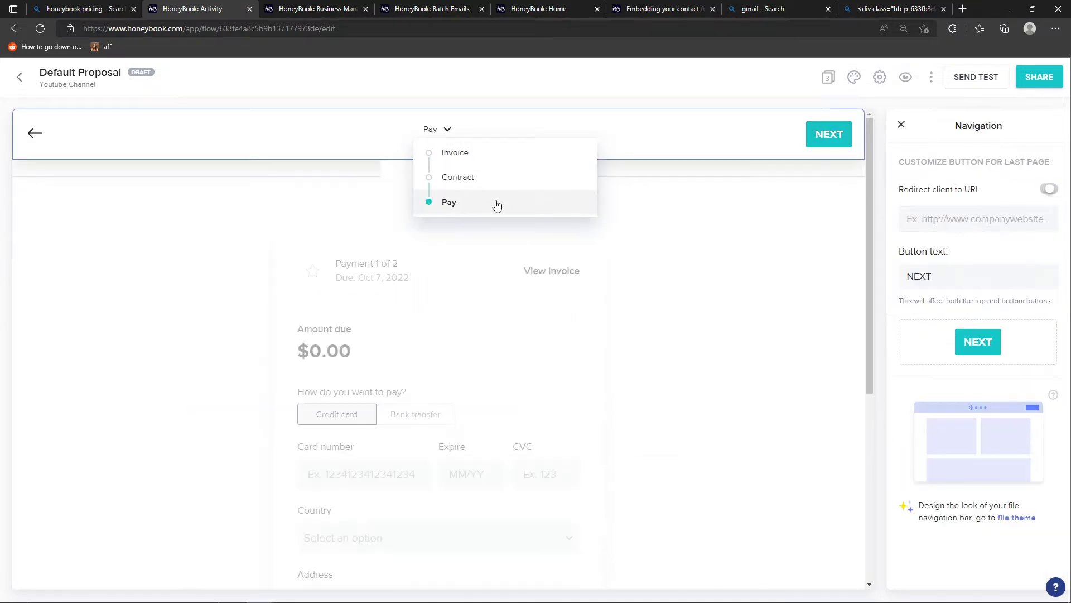
{"action": "left_click", "coordinate": [509, 154]}
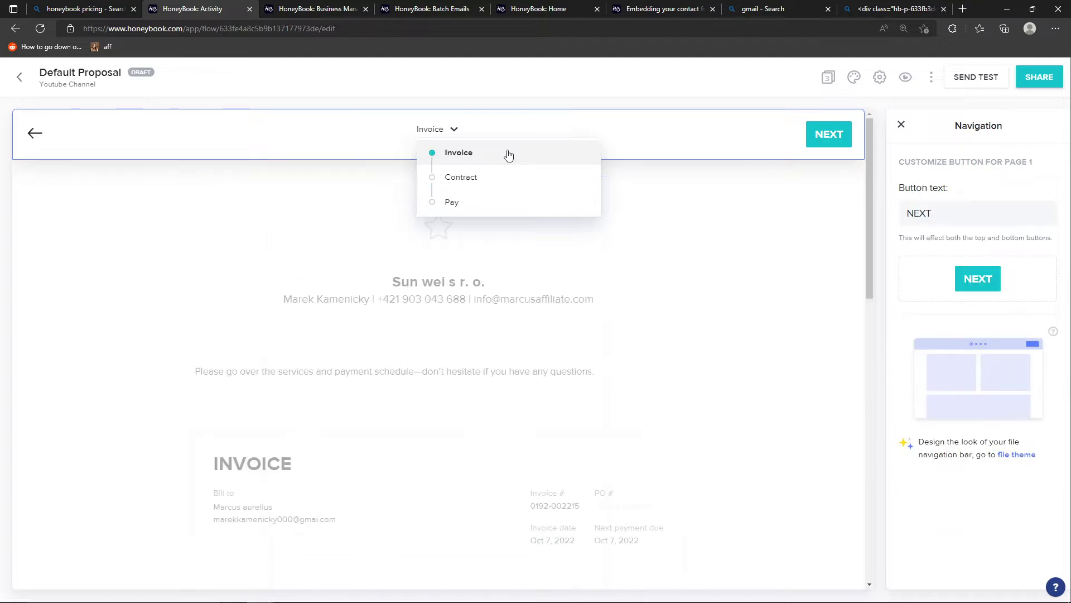
Review the settings of the company info block, its logo image and text, and the elements that can be added inside it
{"action": "left_click", "coordinate": [130, 214]}
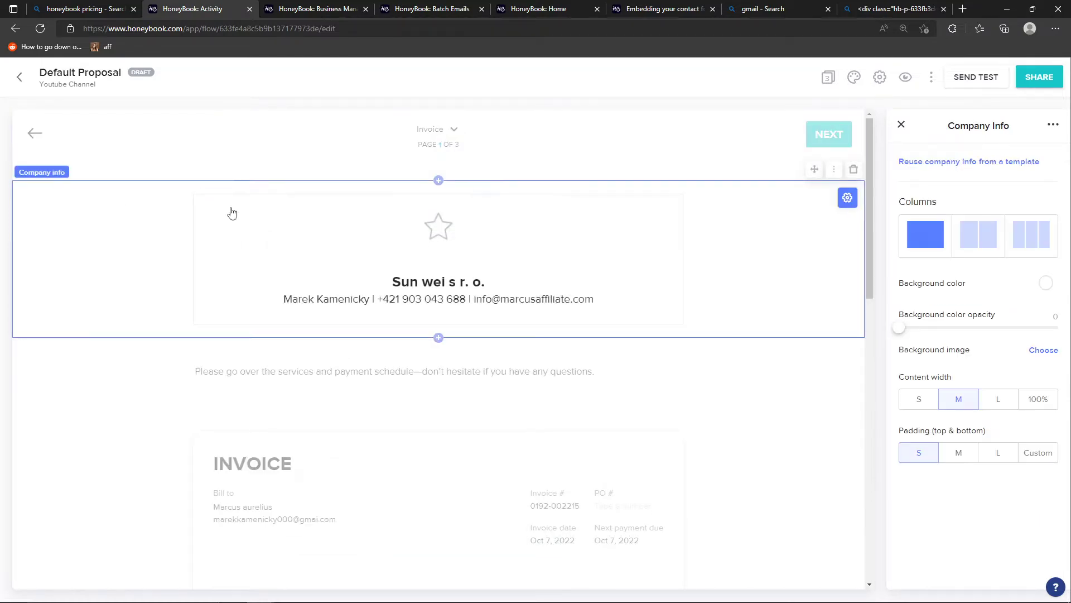
{"action": "left_click", "coordinate": [427, 229]}
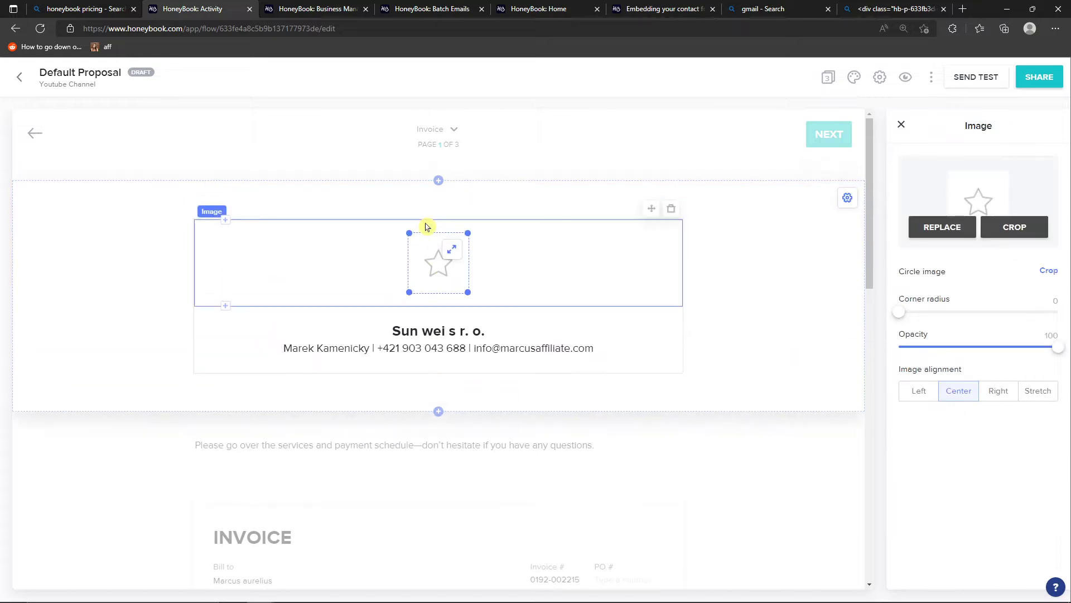
{"action": "left_click", "coordinate": [443, 323]}
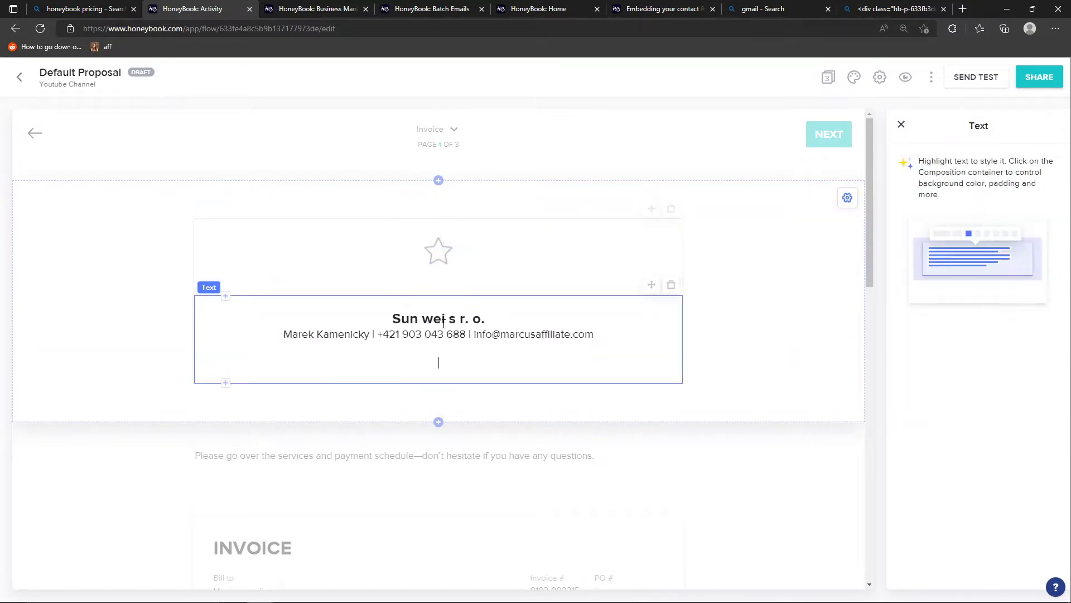
{"action": "left_click", "coordinate": [62, 284]}
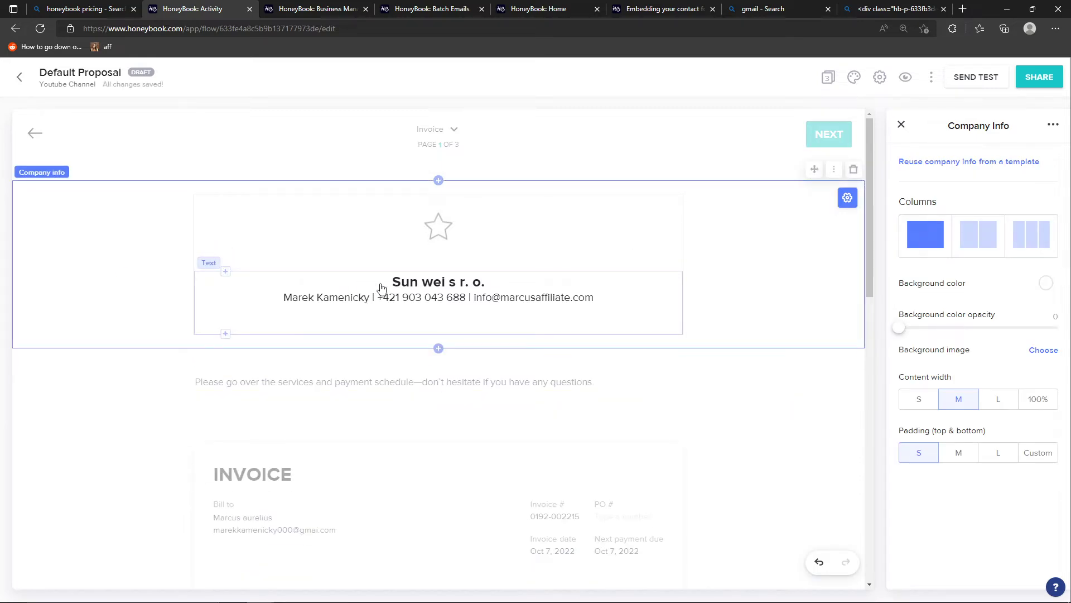
{"action": "left_click", "coordinate": [226, 272]}
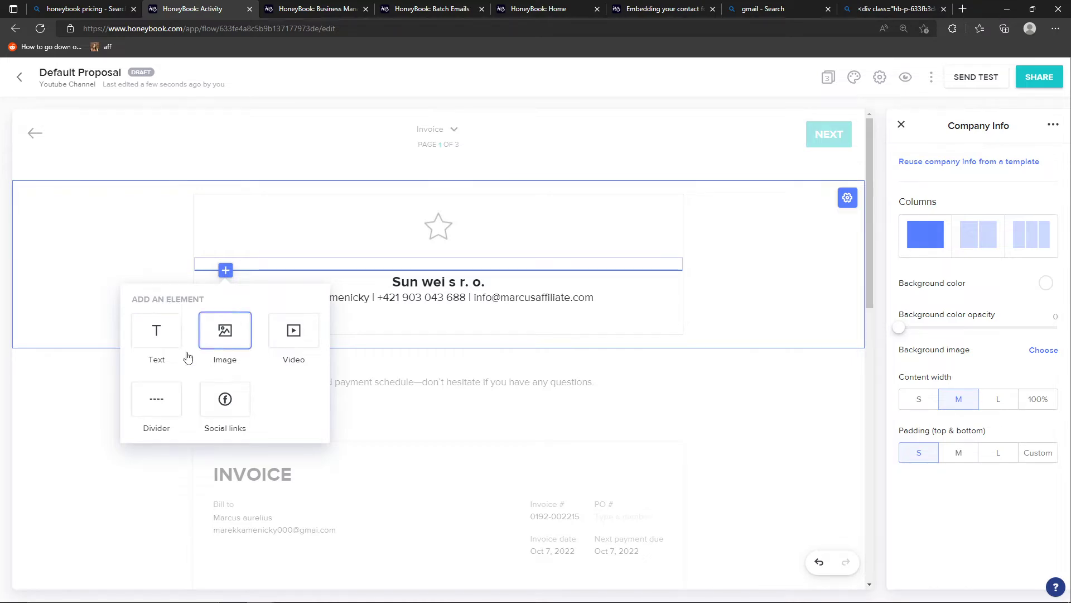
{"action": "left_click", "coordinate": [108, 405]}
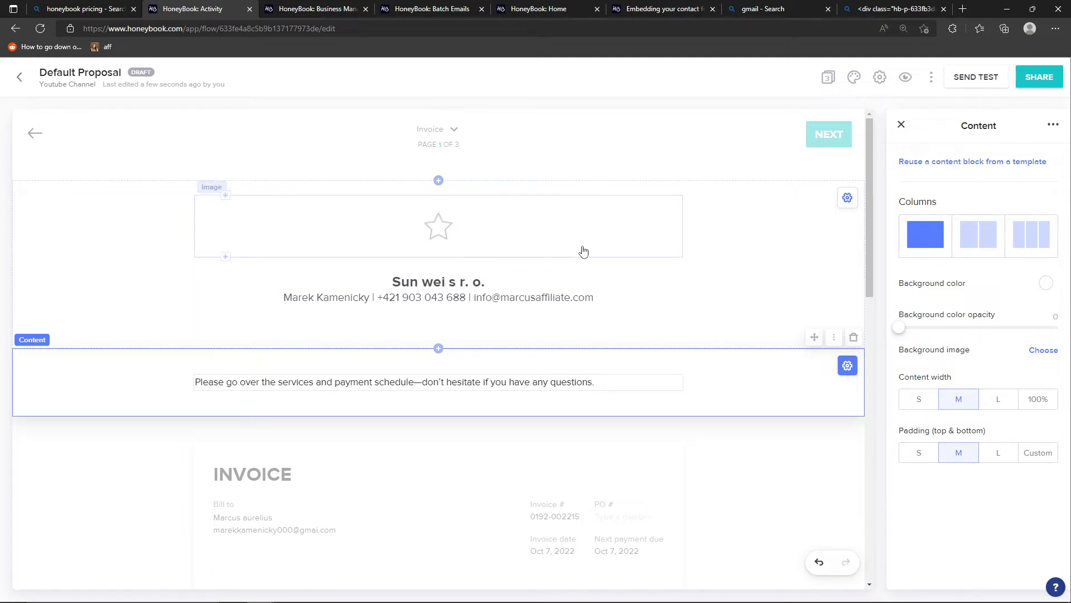
Review the block types that can be inserted below the company info block and cancel without adding one
{"action": "left_click", "coordinate": [440, 350]}
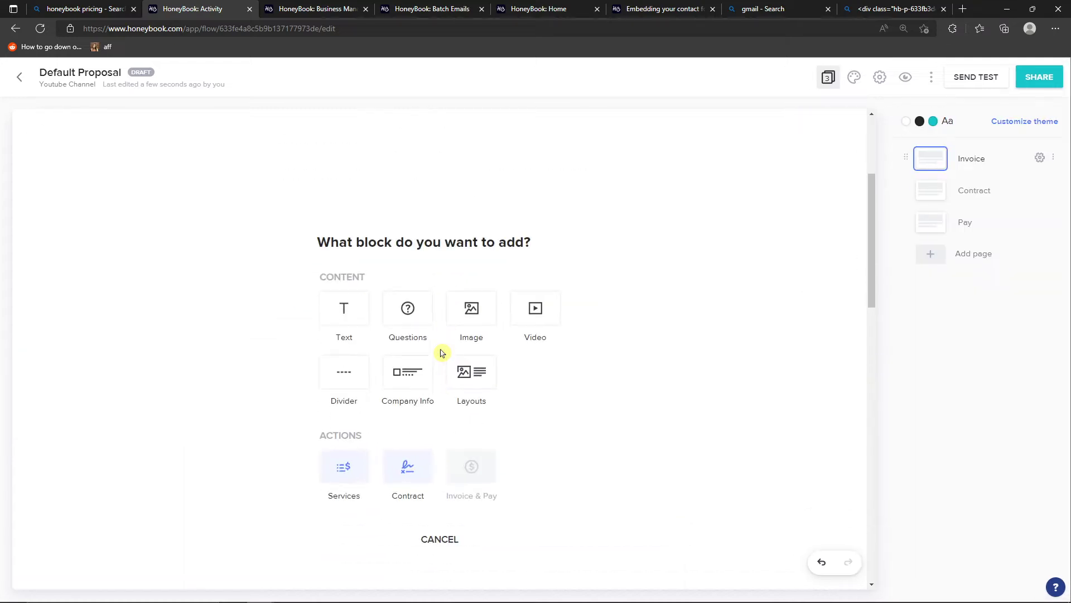
{"action": "scroll", "coordinate": [444, 351], "scroll_direction": "down", "scroll_amount": 1}
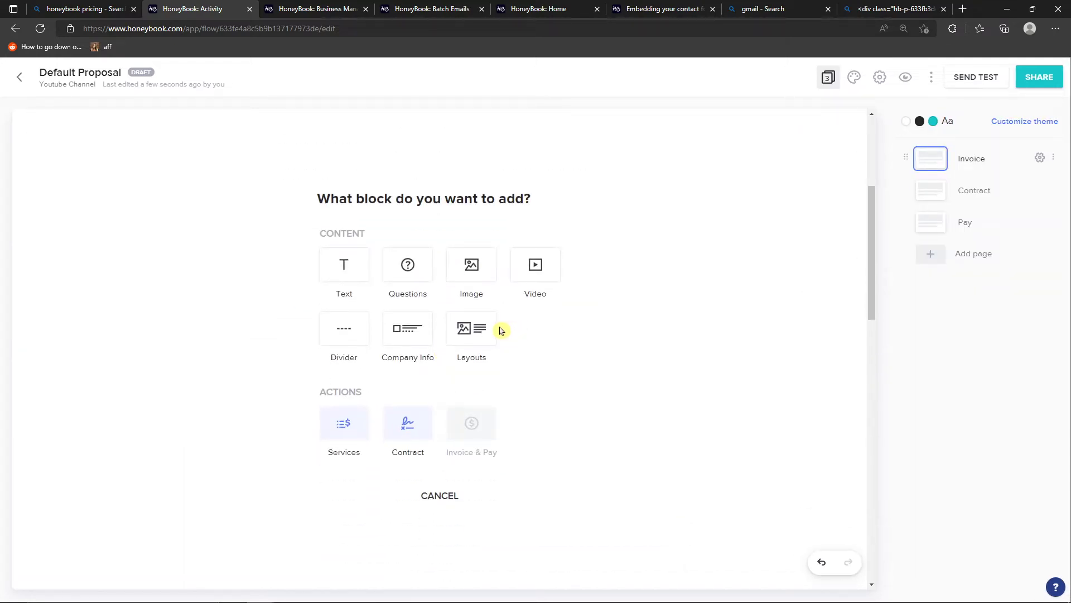
{"action": "scroll", "coordinate": [496, 341], "scroll_direction": "up", "scroll_amount": 5}
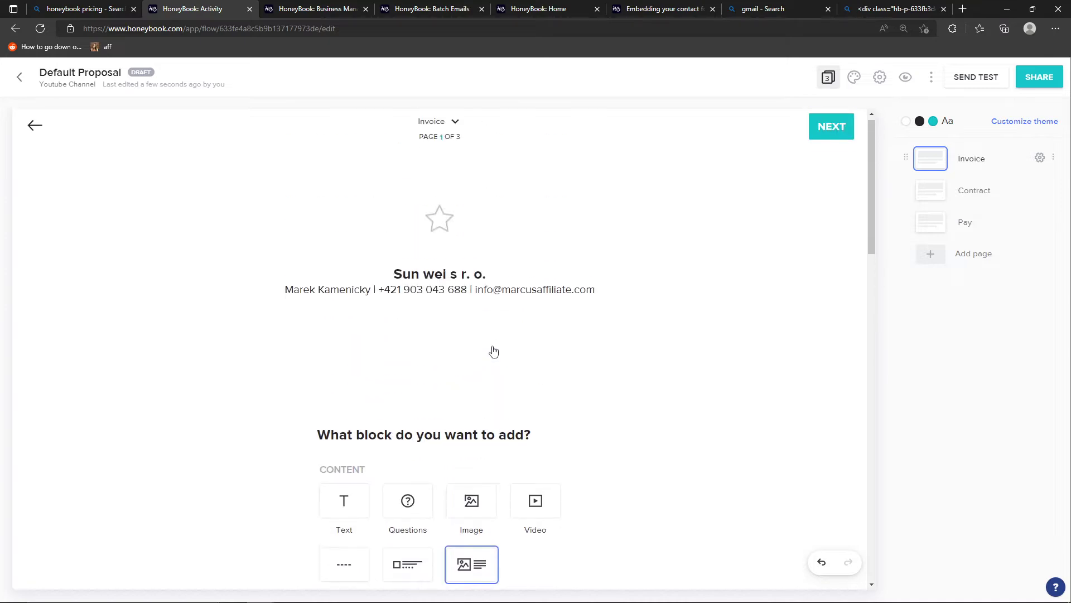
{"action": "scroll", "coordinate": [493, 351], "scroll_direction": "down", "scroll_amount": 5}
{"action": "left_click", "coordinate": [441, 453]}
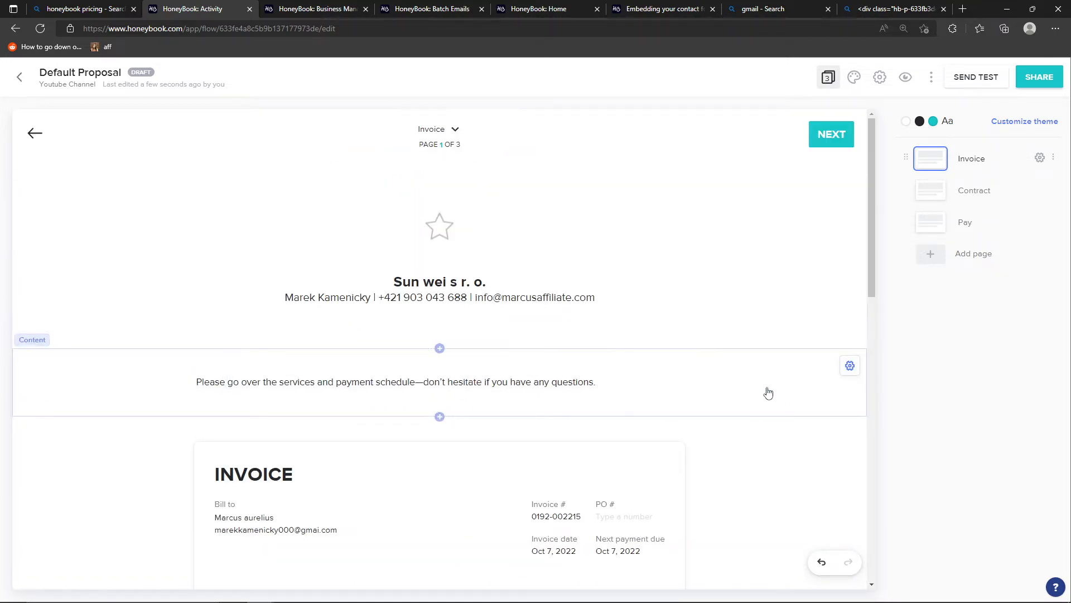
{"action": "right_click", "coordinate": [576, 370]}
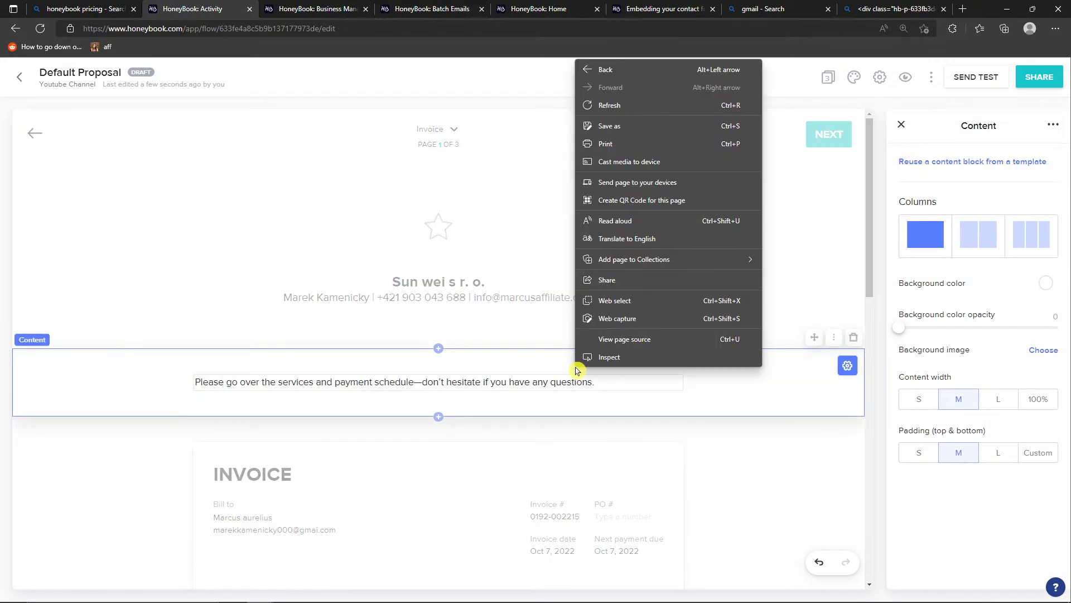
Delete the introductory text from the content block above the invoice and review the elements that can be added in its place
{"action": "left_click", "coordinate": [756, 437]}
{"action": "left_click", "coordinate": [760, 399]}
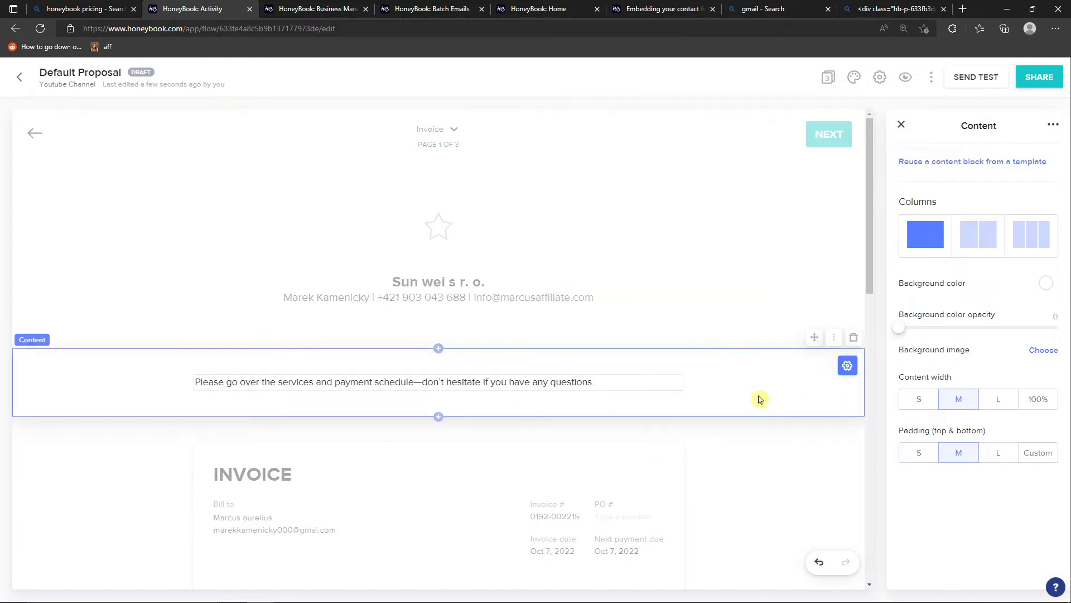
{"action": "double_click", "coordinate": [563, 385]}
{"action": "left_click", "coordinate": [576, 385]}
{"action": "left_click", "coordinate": [577, 385]}
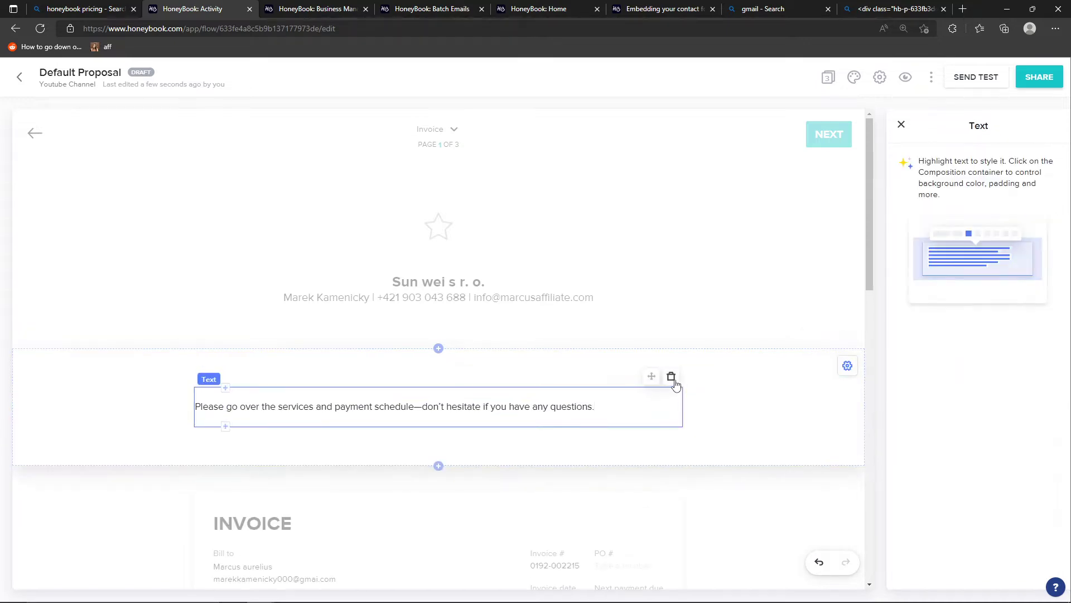
{"action": "left_click", "coordinate": [673, 376]}
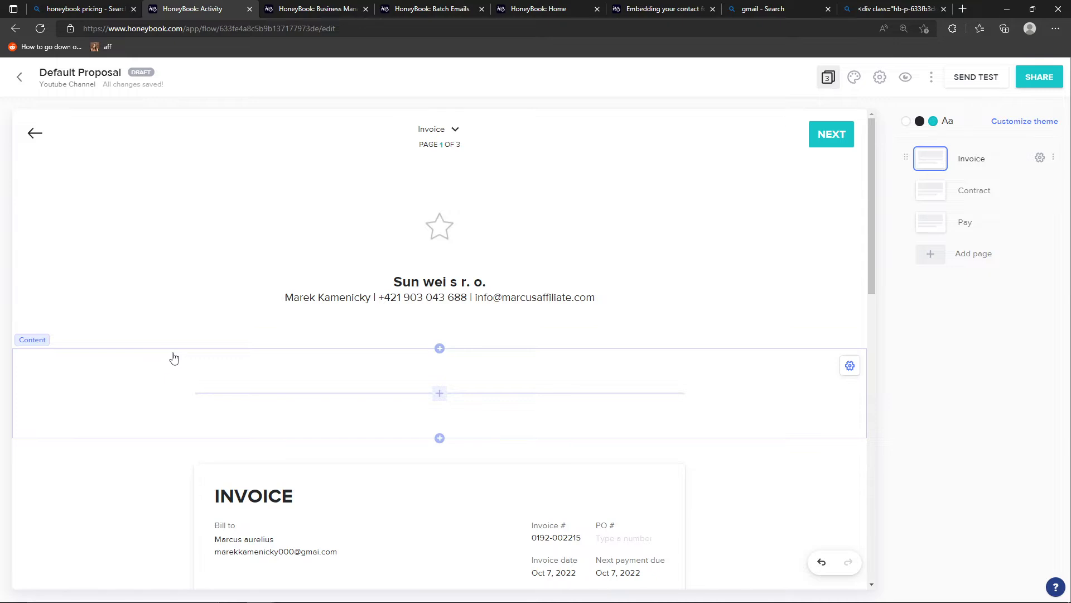
{"action": "left_click", "coordinate": [439, 393]}
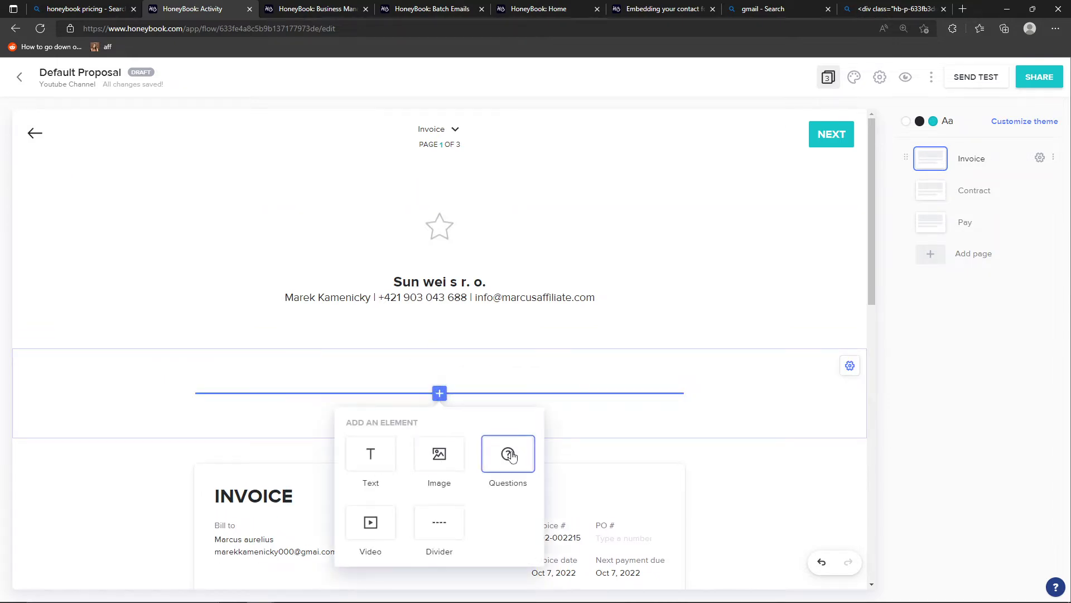
{"action": "left_click", "coordinate": [129, 496]}
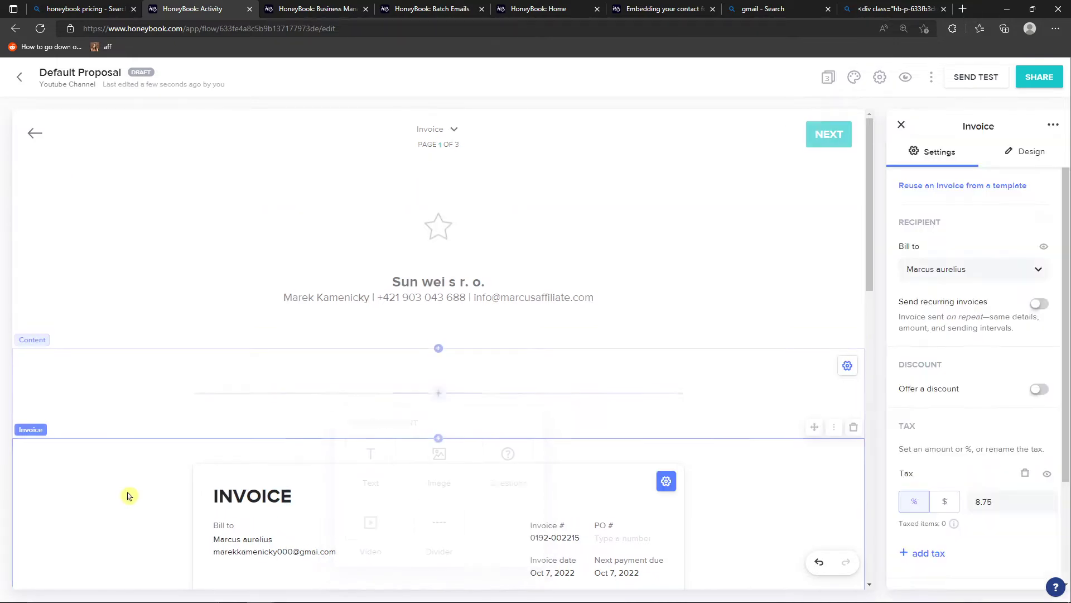
Examine the invoice header, including the bill-to details, invoice number, PO number and dates, down to the service table
{"action": "scroll", "coordinate": [134, 491], "scroll_direction": "down", "scroll_amount": 2}
{"action": "scroll", "coordinate": [137, 490], "scroll_direction": "down", "scroll_amount": 2}
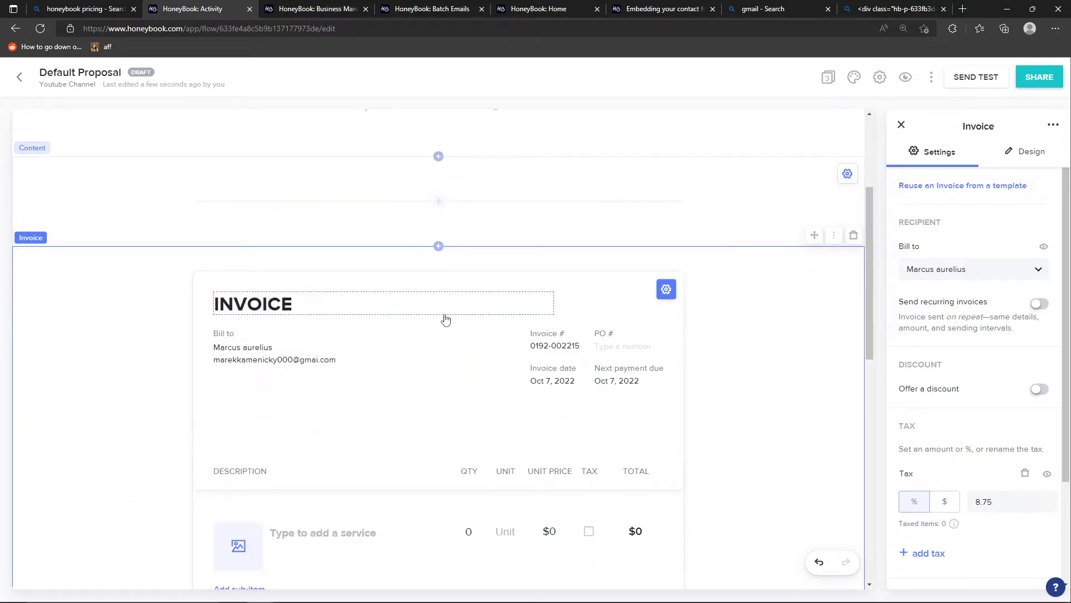
{"action": "scroll", "coordinate": [445, 314], "scroll_direction": "down", "scroll_amount": 2}
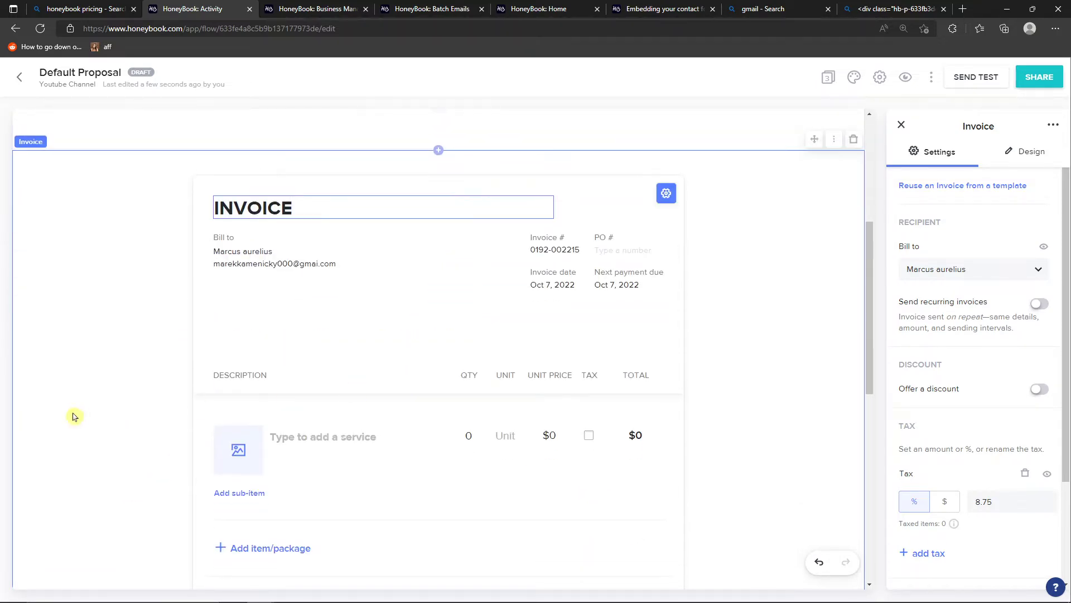
{"action": "triple_click", "coordinate": [333, 269]}
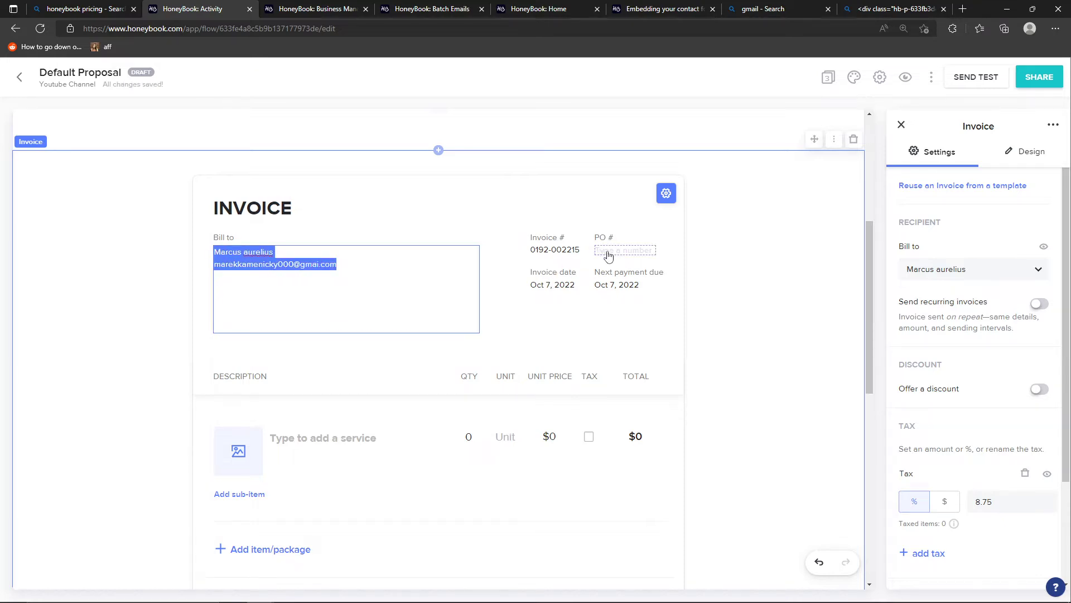
{"action": "left_click", "coordinate": [562, 294]}
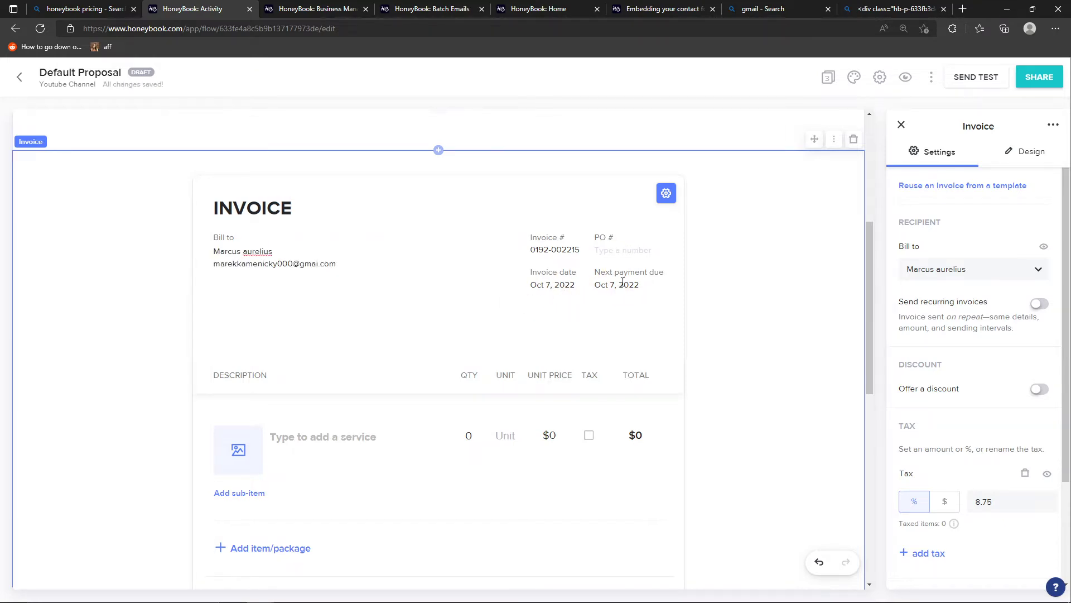
{"action": "scroll", "coordinate": [905, 321], "scroll_direction": "down", "scroll_amount": 3}
{"action": "scroll", "coordinate": [952, 347], "scroll_direction": "up", "scroll_amount": 2}
{"action": "scroll", "coordinate": [952, 347], "scroll_direction": "up", "scroll_amount": 1}
{"action": "scroll", "coordinate": [633, 356], "scroll_direction": "down", "scroll_amount": 2}
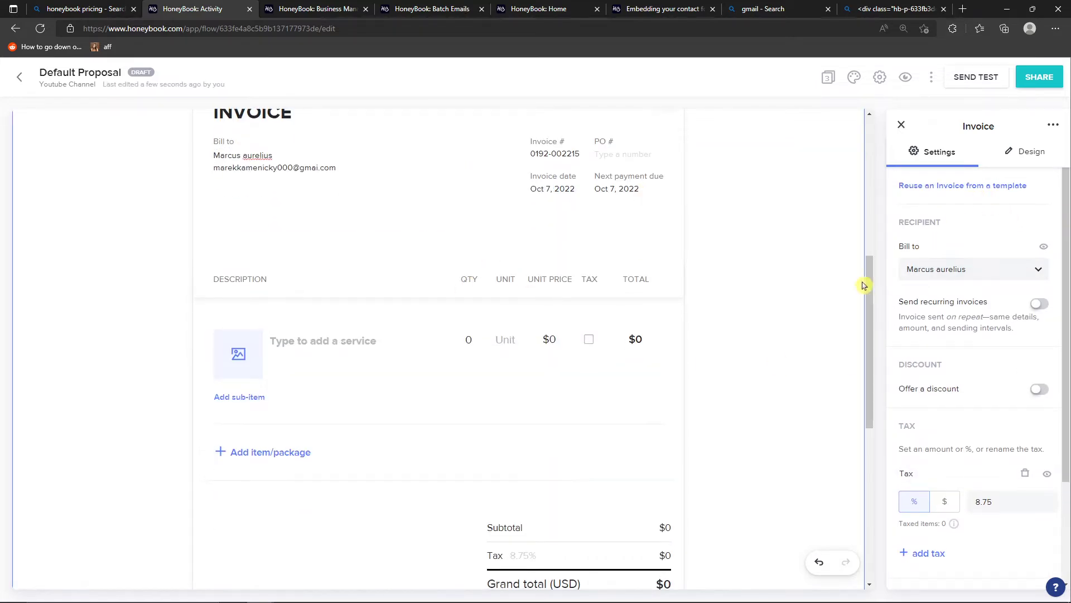
Review the package and item templates available for the invoice's first service line
{"action": "left_click", "coordinate": [344, 342]}
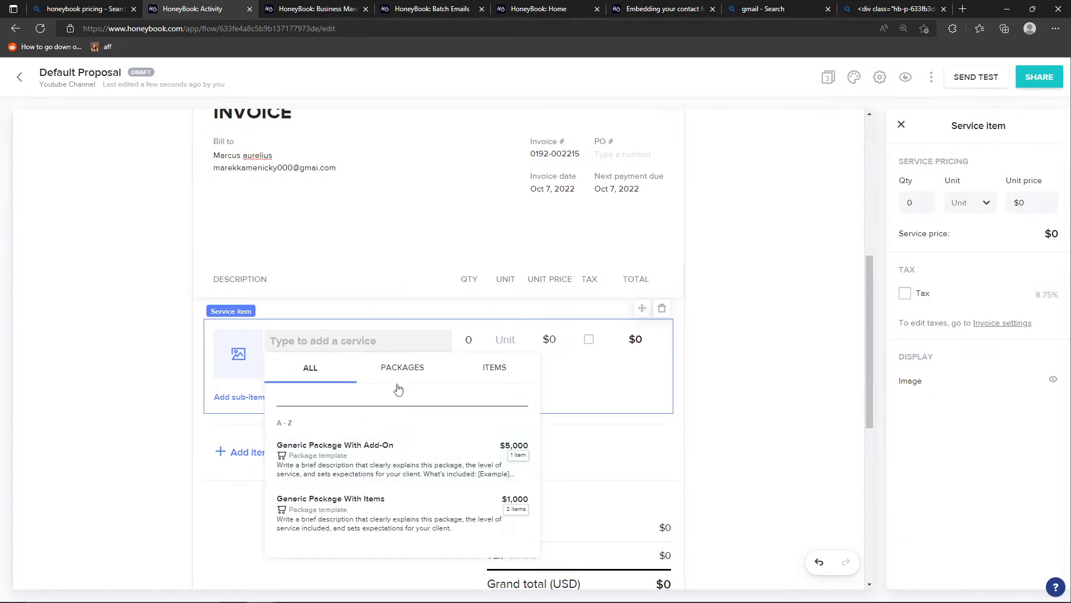
{"action": "left_click", "coordinate": [422, 372]}
{"action": "left_click", "coordinate": [491, 378]}
{"action": "left_click", "coordinate": [342, 379]}
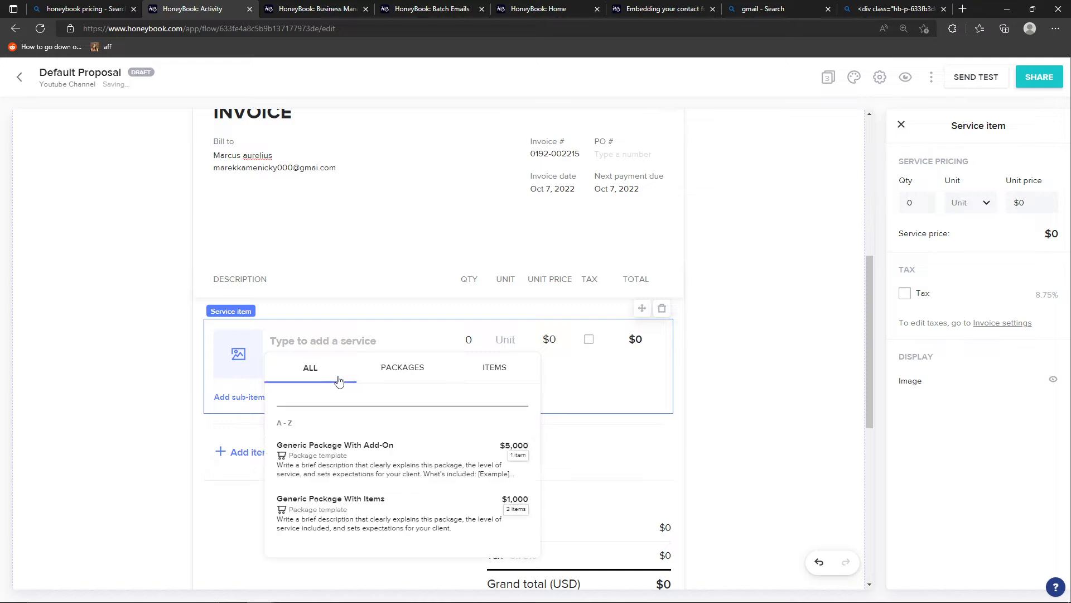
Create a new service named "Youtube Consultation" in the invoice's first service line
{"action": "left_click", "coordinate": [313, 341]}
{"action": "type", "text": "Youtube "}
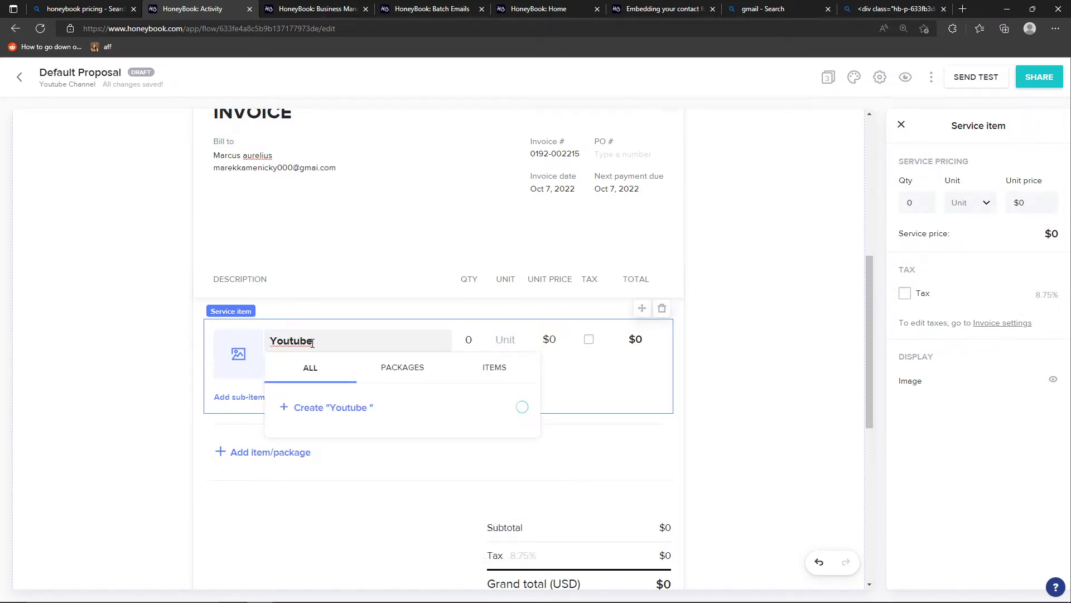
{"action": "type", "text": "Consultation"}
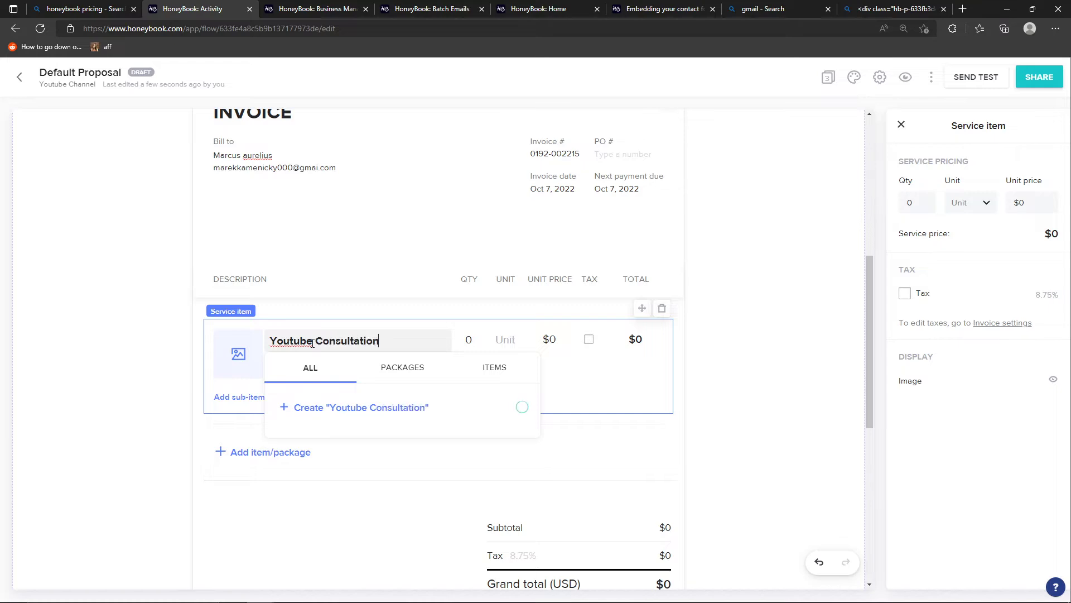
{"action": "key", "text": "super"}
{"action": "key", "text": "super"}
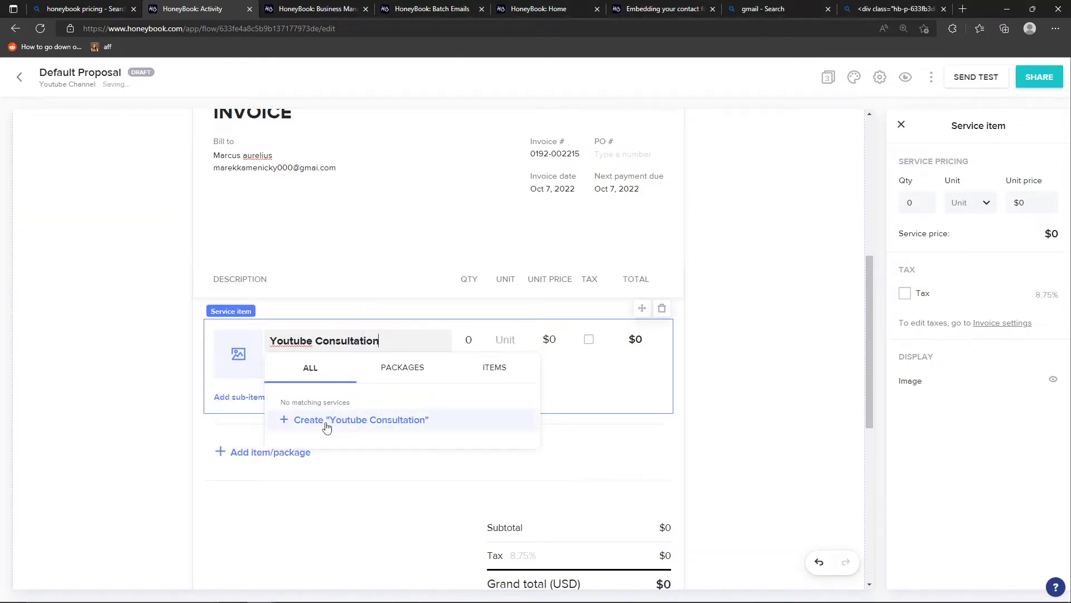
{"action": "left_click", "coordinate": [331, 417]}
Set the Youtube Consultation service to a quantity of 1 and a unit price of $500
{"action": "left_click", "coordinate": [470, 340]}
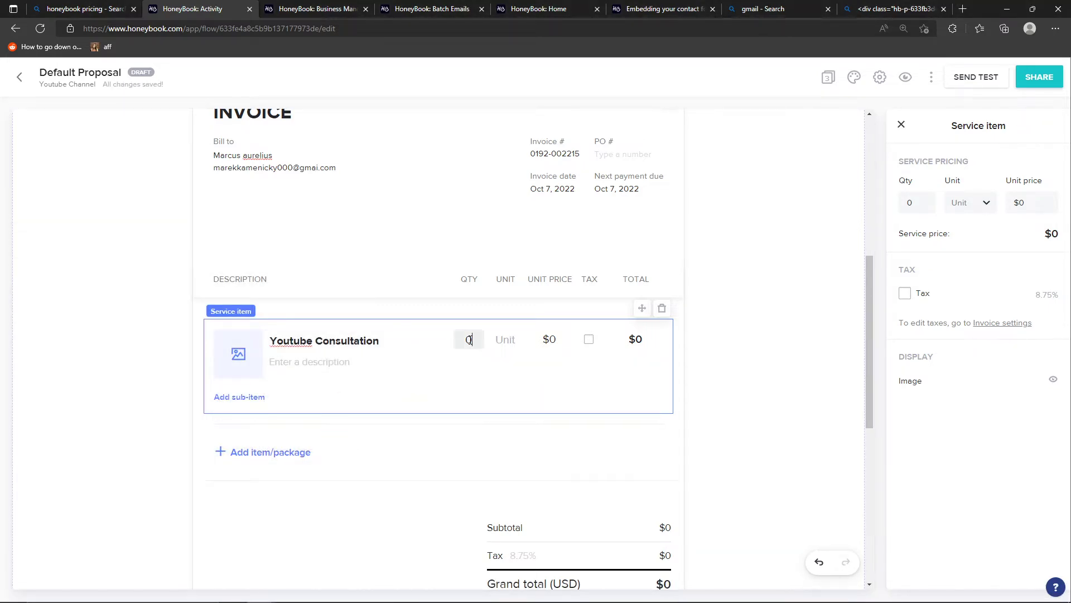
{"action": "type", "text": "1"}
{"action": "left_click", "coordinate": [548, 344]}
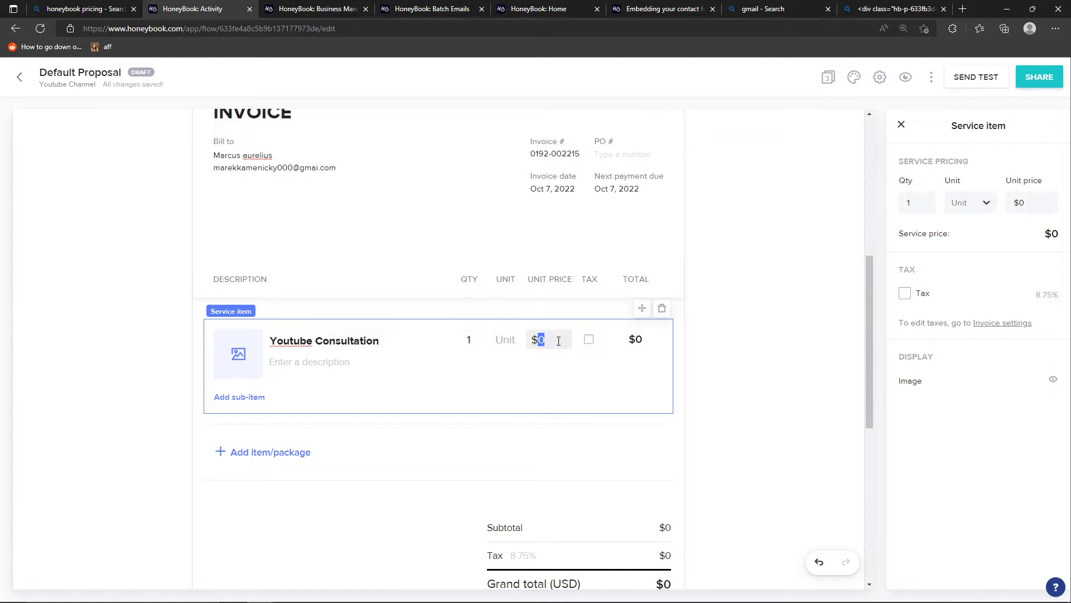
{"action": "type", "text": "50"}
{"action": "left_click", "coordinate": [742, 385]}
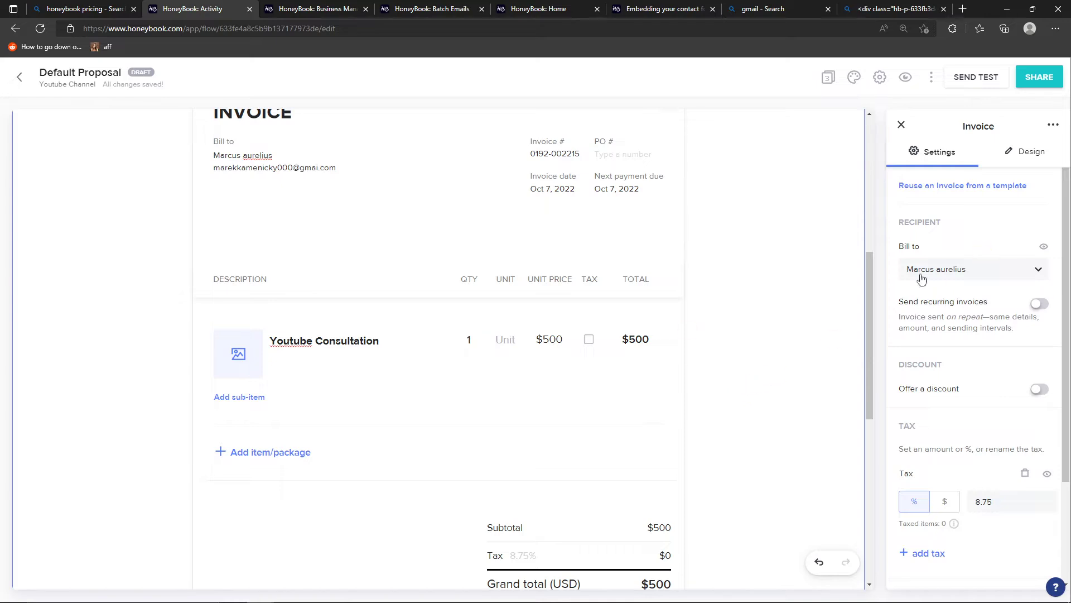
Try applying the 8.75% tax to the Youtube Consultation service and turn it off again
{"action": "left_click", "coordinate": [514, 380]}
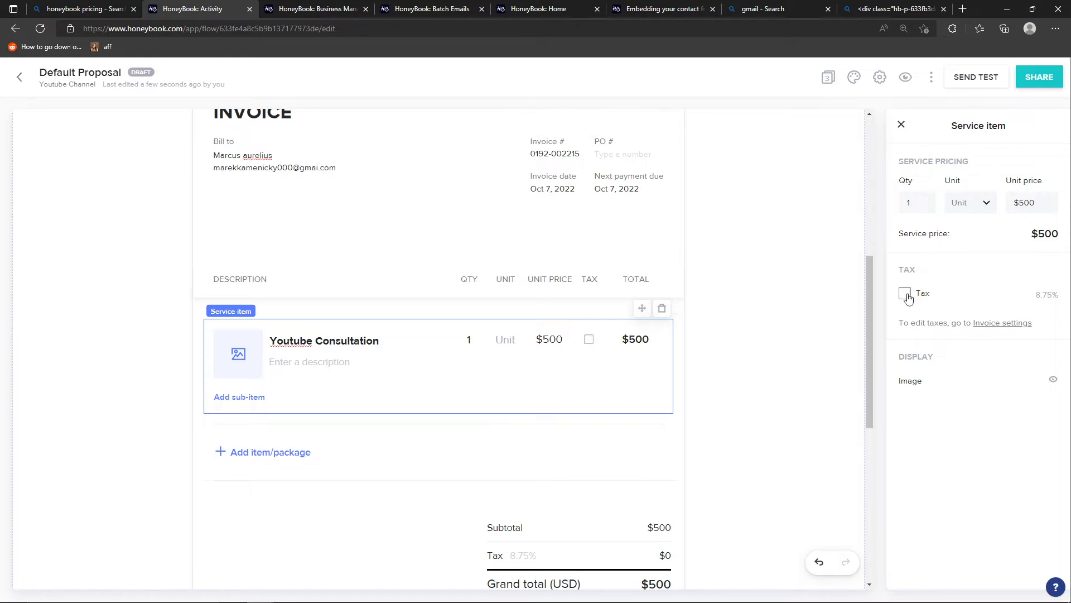
{"action": "left_click", "coordinate": [906, 296]}
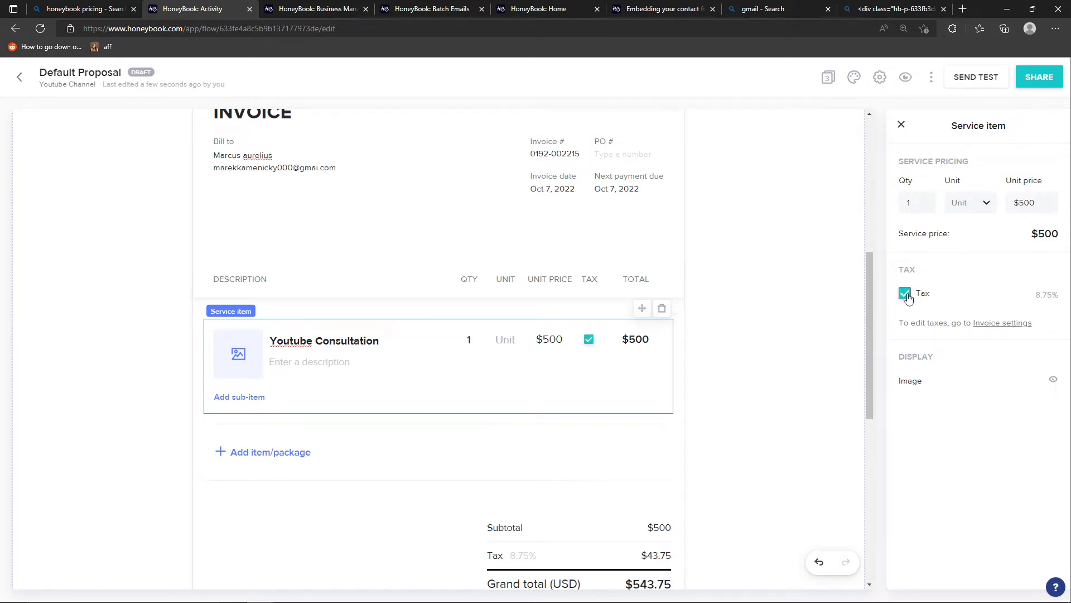
{"action": "left_click", "coordinate": [906, 294]}
{"action": "left_click", "coordinate": [906, 295]}
{"action": "left_click", "coordinate": [906, 294]}
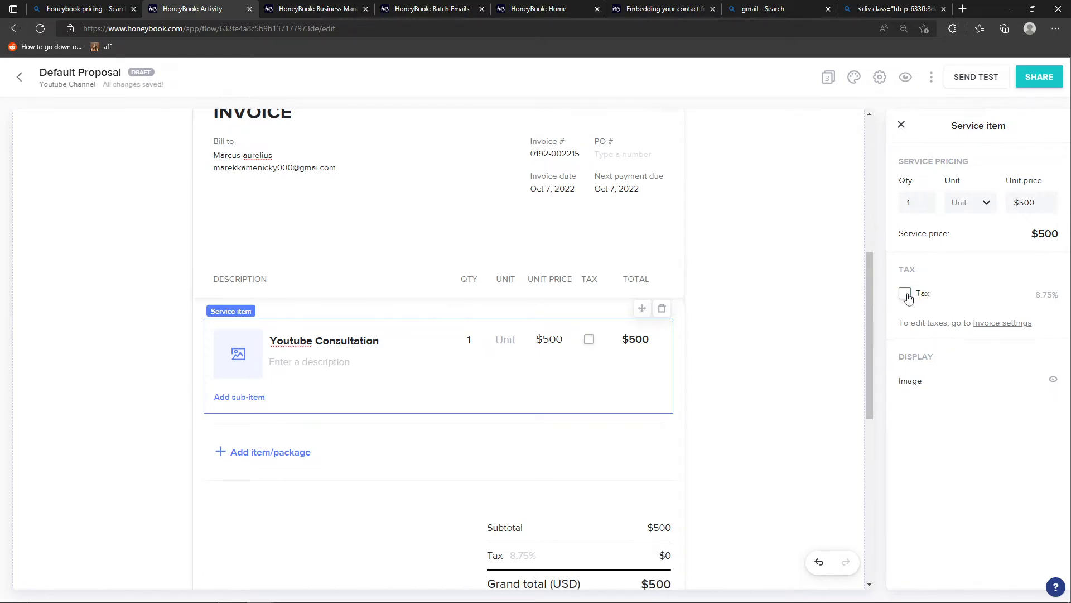
Review the invoice's tax rate options in the totals area and the discount and tax settings of the invoice block
{"action": "scroll", "coordinate": [509, 390], "scroll_direction": "down", "scroll_amount": 2}
{"action": "left_click", "coordinate": [438, 440]}
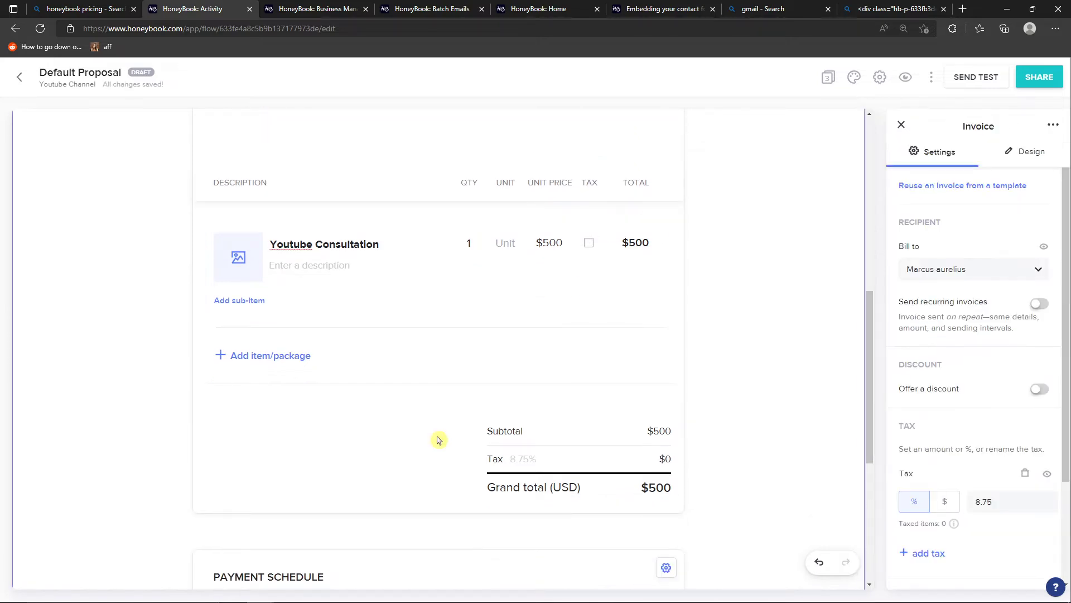
{"action": "left_click", "coordinate": [568, 453]}
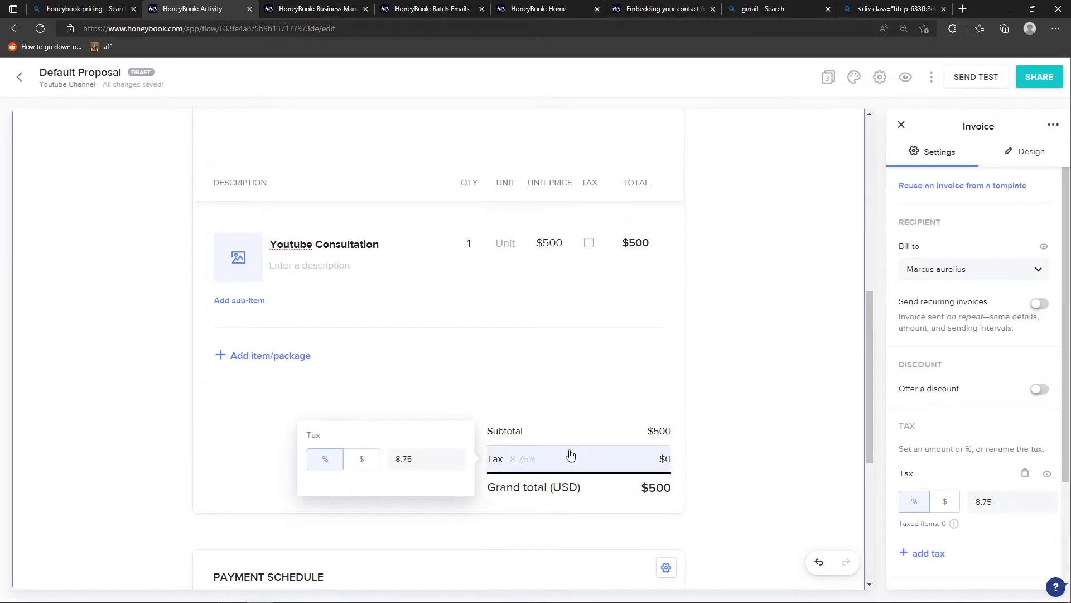
{"action": "left_click", "coordinate": [597, 435]}
{"action": "scroll", "coordinate": [1057, 357], "scroll_direction": "down", "scroll_amount": 2}
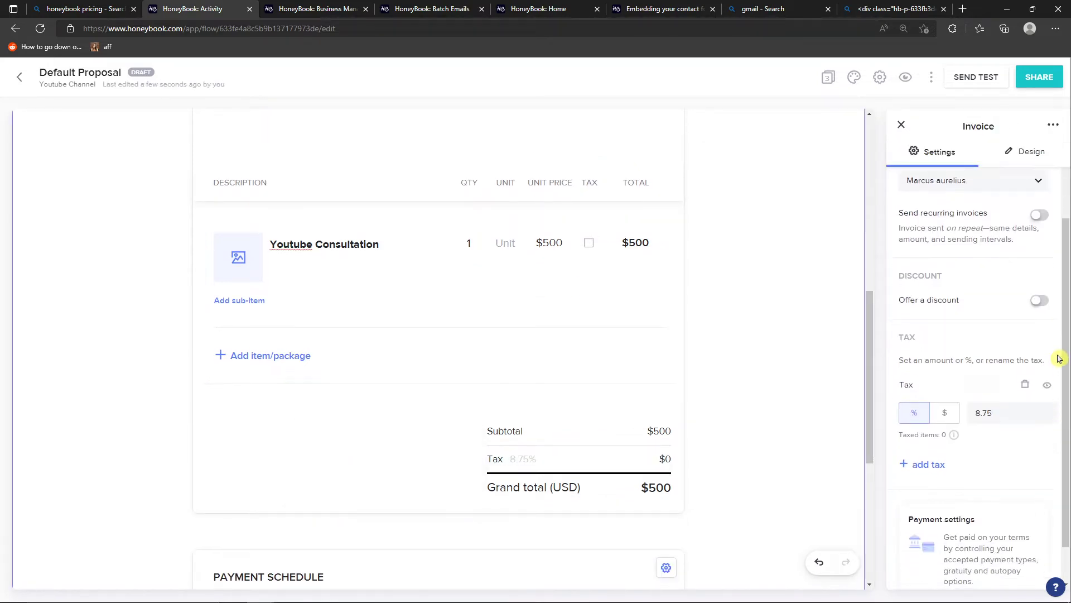
Try offering a discount of 10 percent and of $10 on the invoice, and switch the discount off again
{"action": "left_click", "coordinate": [1039, 301]}
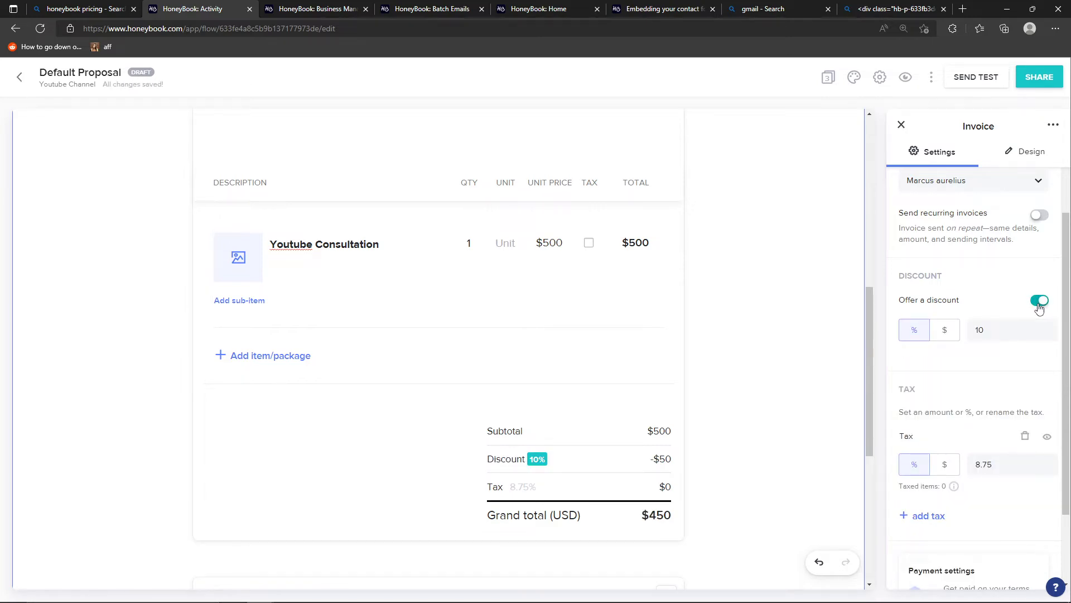
{"action": "left_click", "coordinate": [942, 331]}
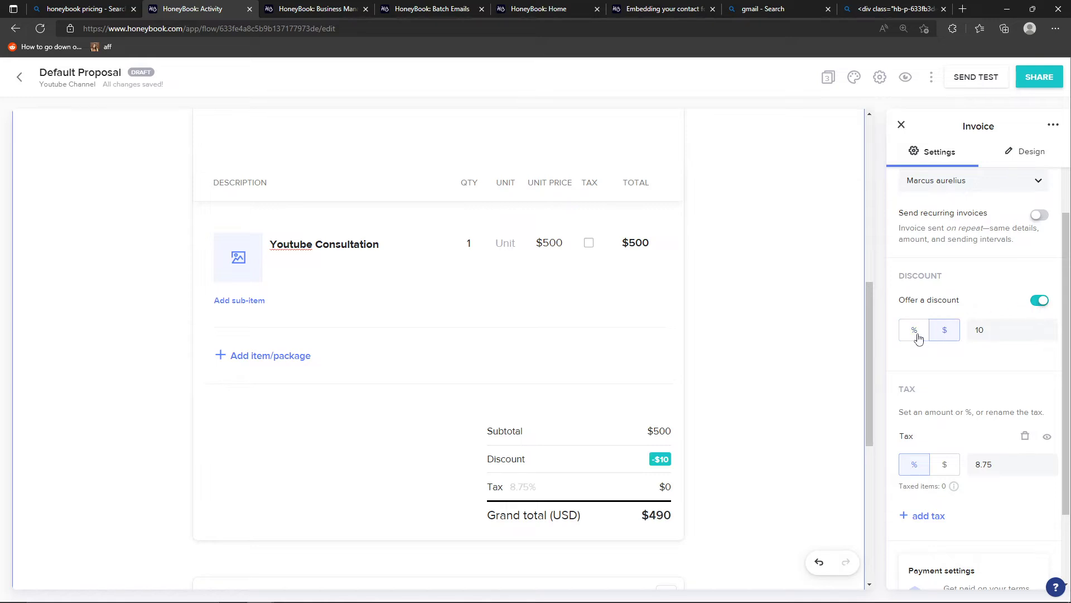
{"action": "left_click", "coordinate": [1039, 301]}
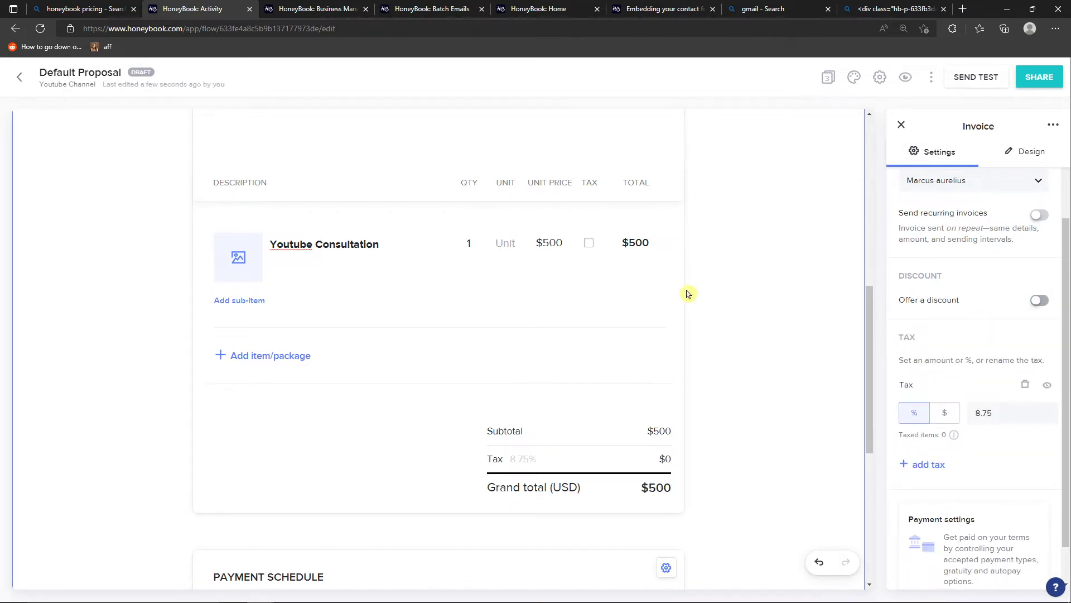
Review the payment schedule's recurring and payment method settings and the options of its two payments
{"action": "scroll", "coordinate": [687, 294], "scroll_direction": "down", "scroll_amount": 5}
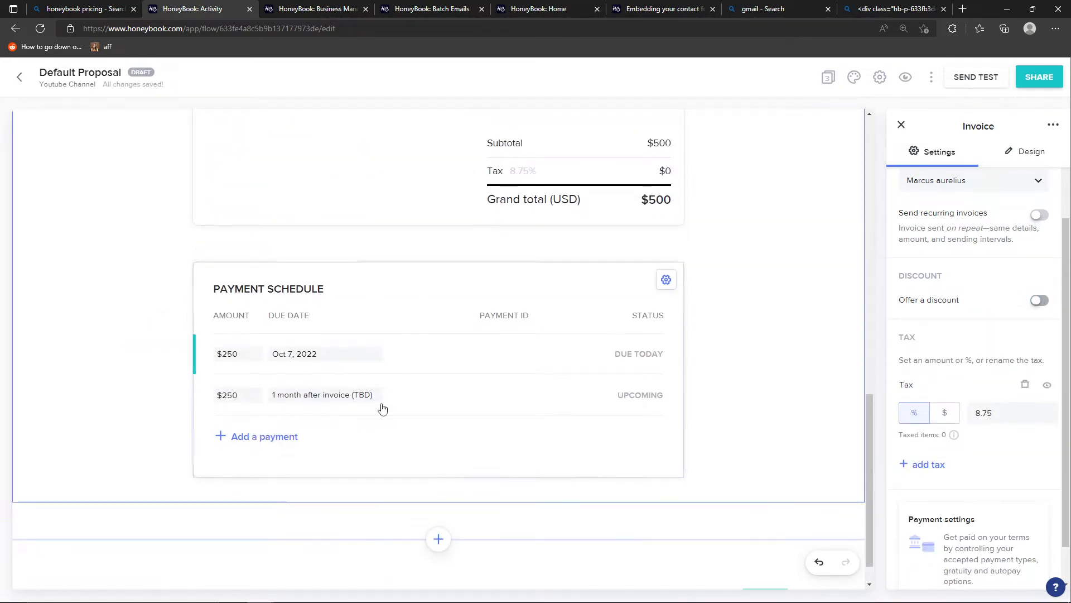
{"action": "left_click", "coordinate": [581, 306]}
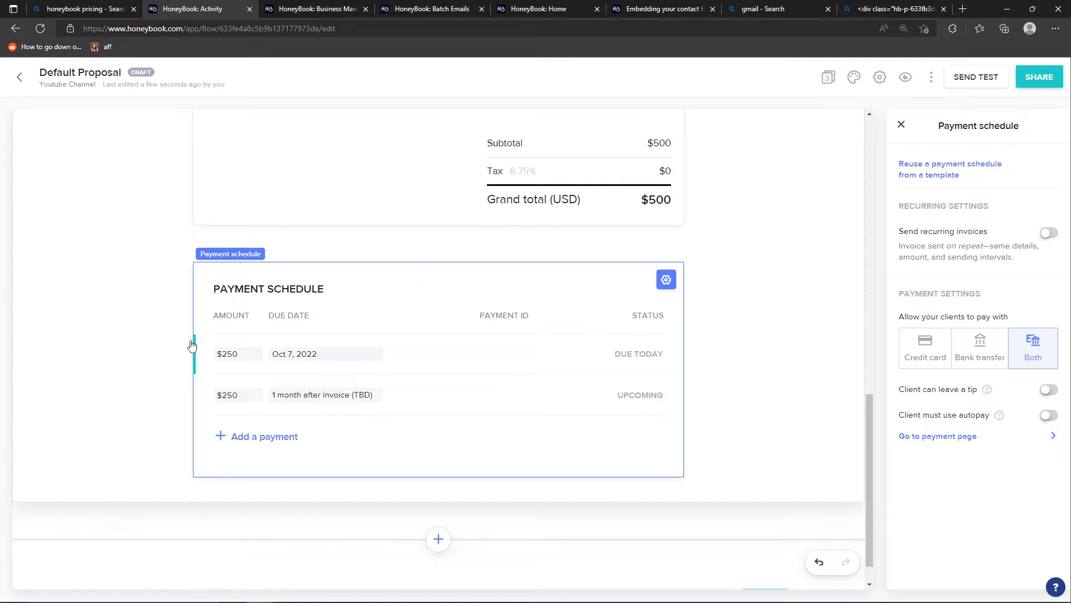
{"action": "left_click", "coordinate": [226, 359]}
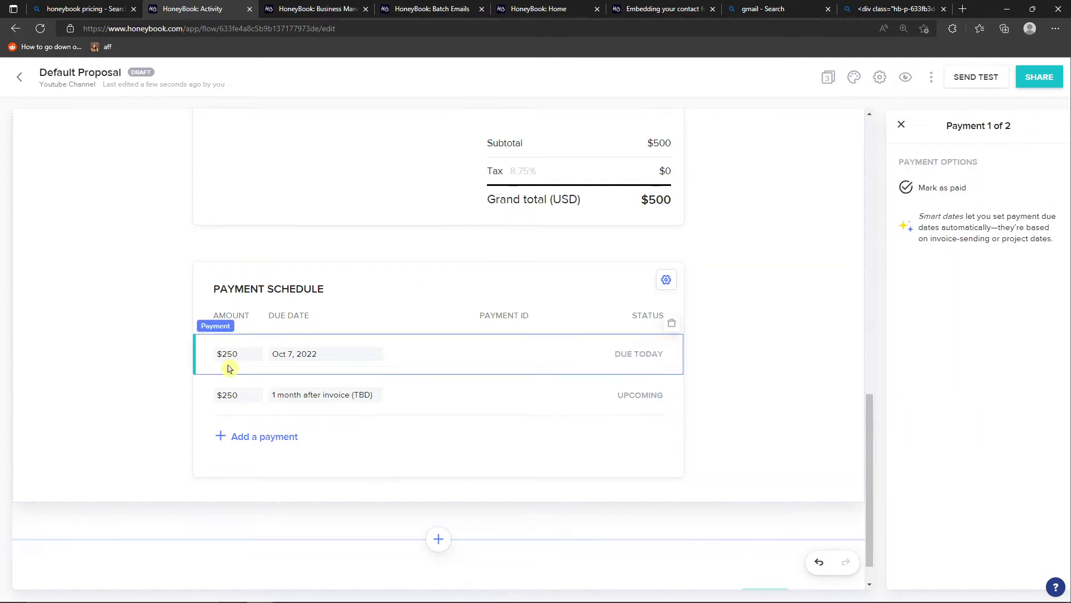
{"action": "left_click", "coordinate": [228, 392]}
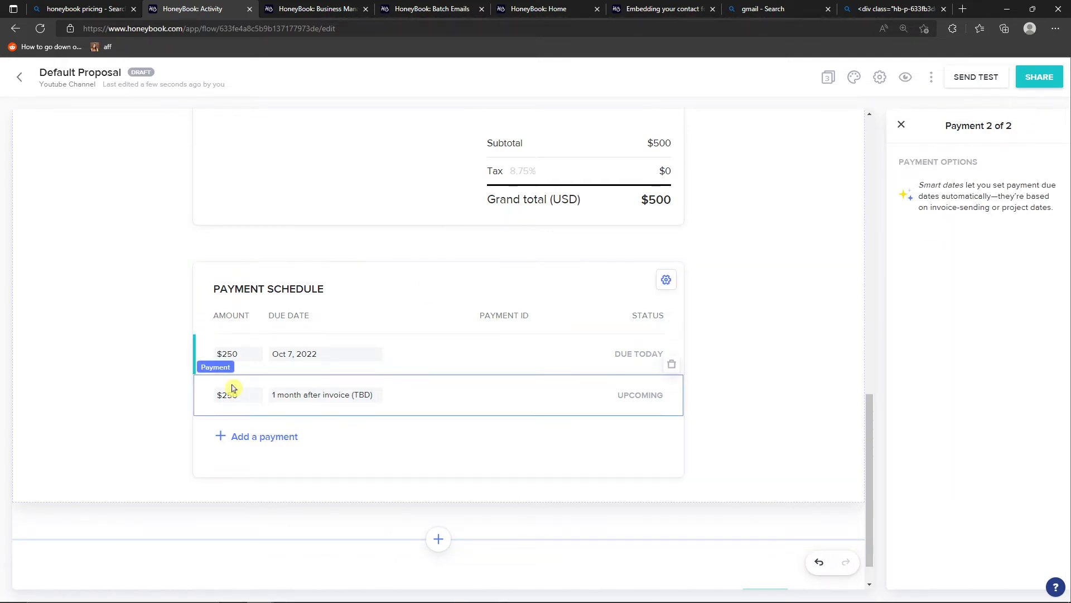
{"action": "left_click", "coordinate": [337, 357]}
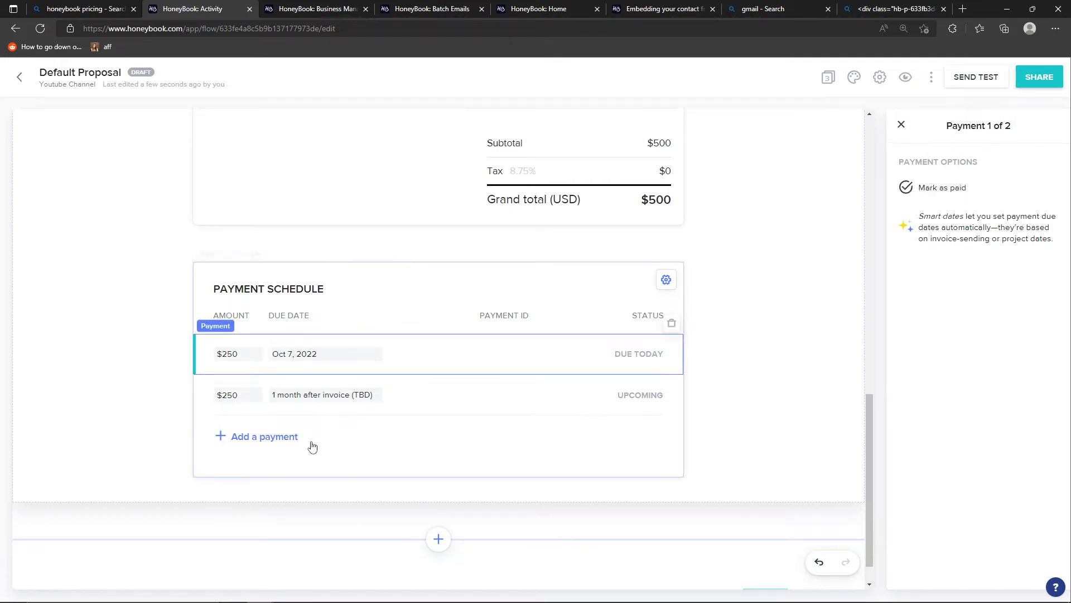
{"action": "left_click", "coordinate": [331, 288]}
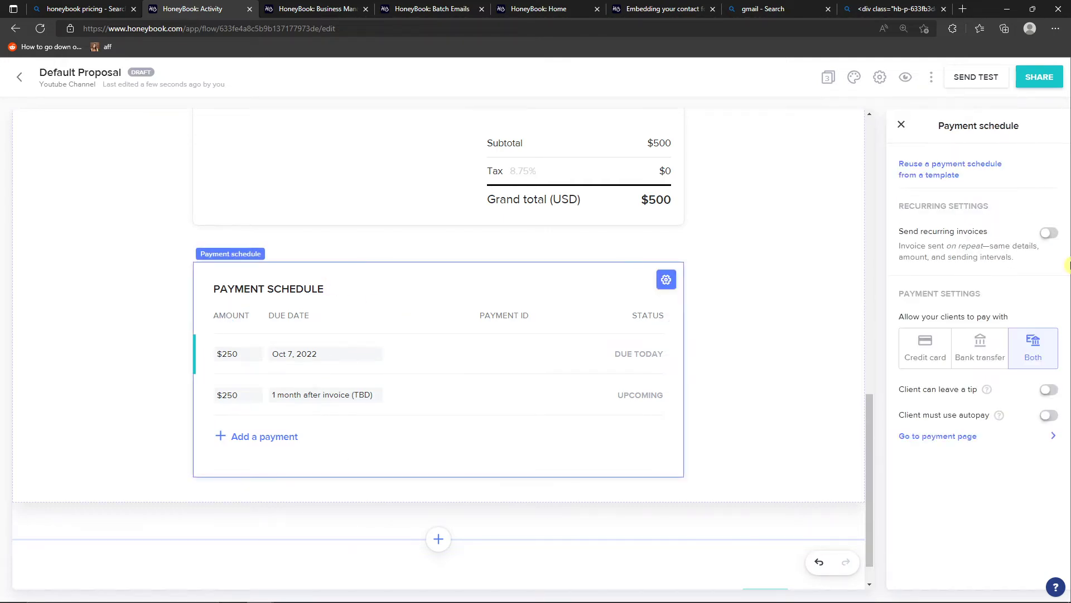
Open the navigation settings of the NEXT button at the end of the Invoice page
{"action": "scroll", "coordinate": [787, 354], "scroll_direction": "down", "scroll_amount": 1}
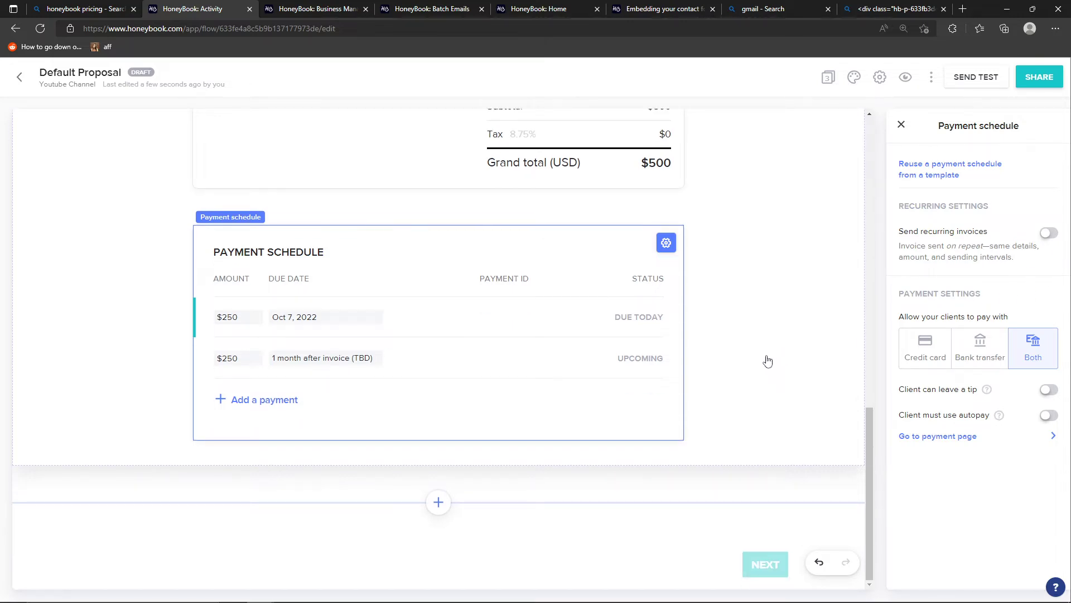
{"action": "left_click", "coordinate": [771, 555]}
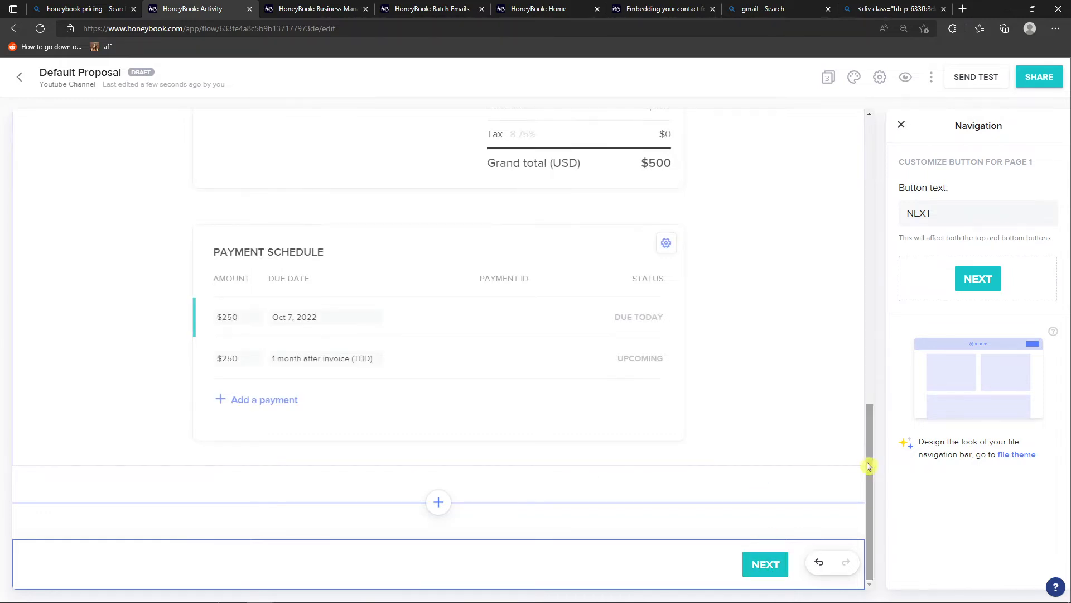
Leave the Invoice page's navigation settings and switch the proposal to the Contract page
{"action": "left_click_drag", "start_coordinate": [869, 466], "coordinate": [848, 190]}
{"action": "scroll", "coordinate": [845, 167], "scroll_direction": "up", "scroll_amount": 1}
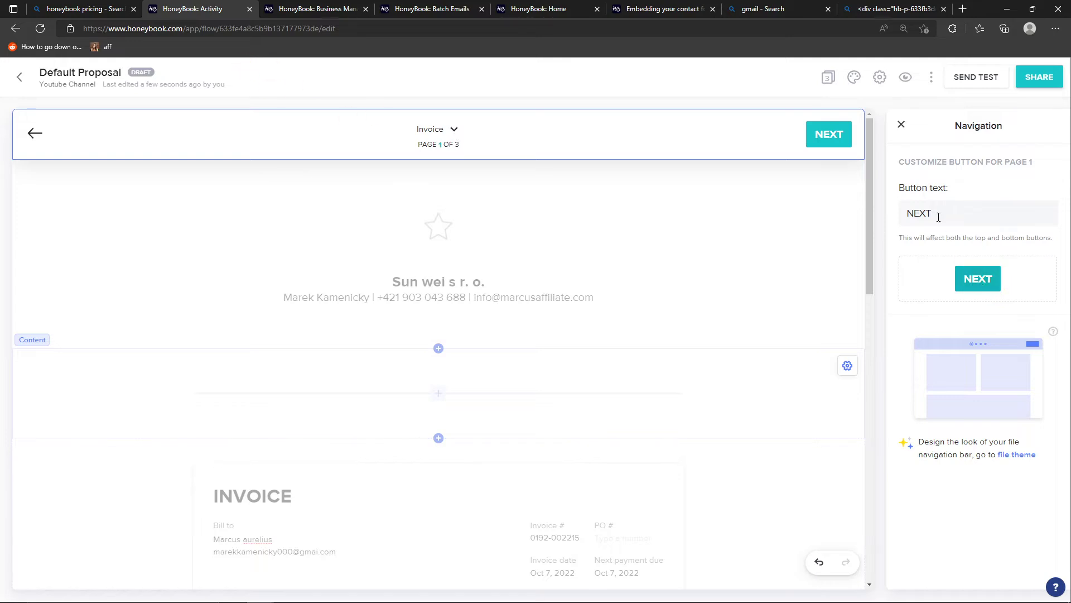
{"action": "left_click", "coordinate": [901, 124]}
{"action": "left_click", "coordinate": [831, 134]}
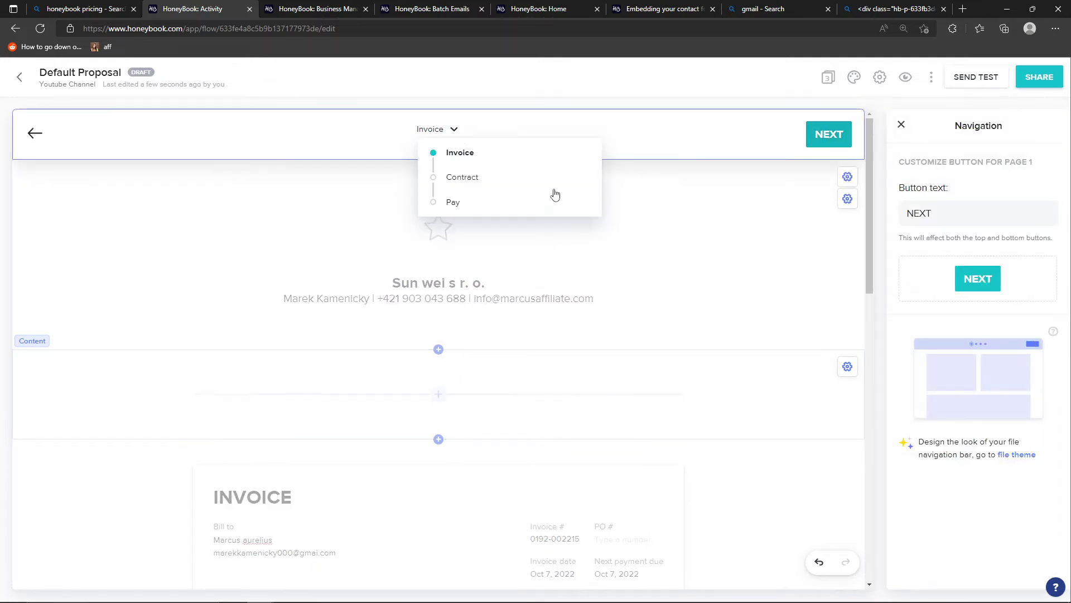
{"action": "left_click", "coordinate": [522, 177]}
Review the Contract page's company info block, the placeholder contract text and the existing signature lines
{"action": "left_click", "coordinate": [633, 335]}
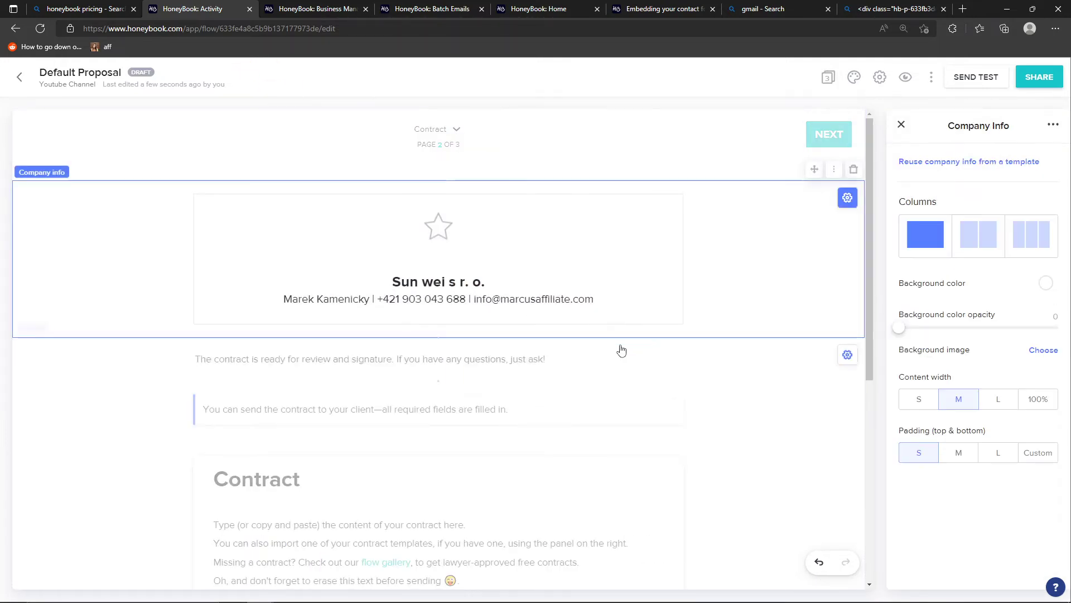
{"action": "scroll", "coordinate": [541, 426], "scroll_direction": "down", "scroll_amount": 2}
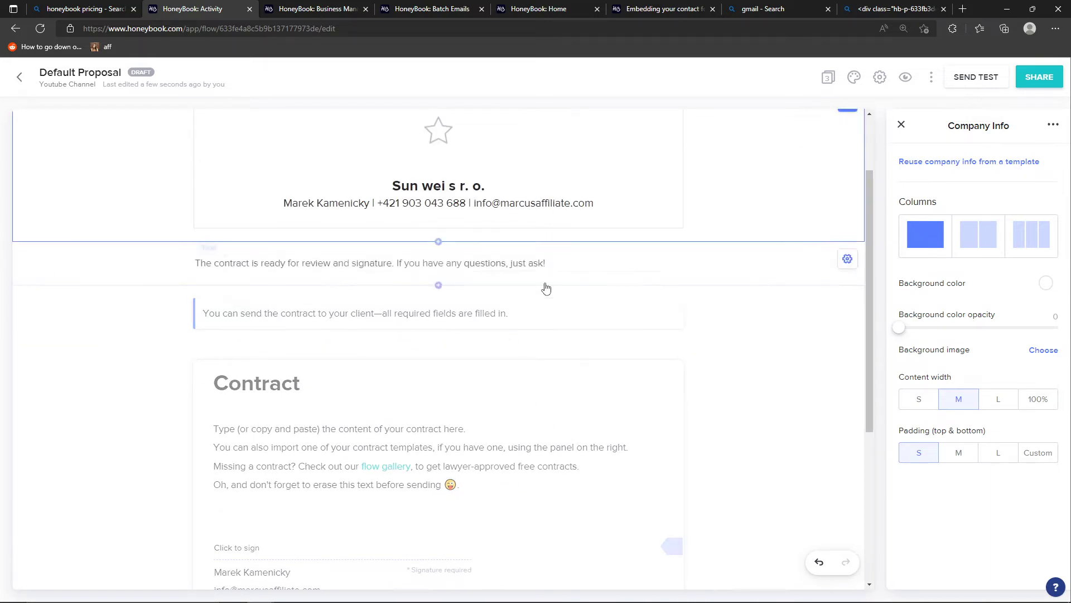
{"action": "scroll", "coordinate": [485, 350], "scroll_direction": "down", "scroll_amount": 3}
{"action": "scroll", "coordinate": [395, 443], "scroll_direction": "down", "scroll_amount": 1}
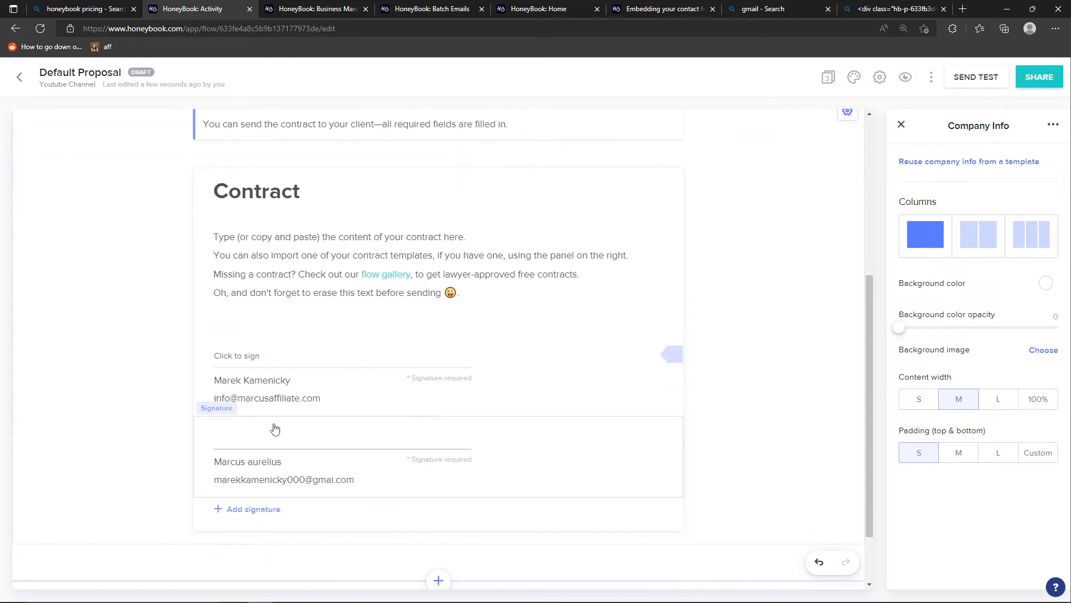
{"action": "left_click", "coordinate": [318, 258]}
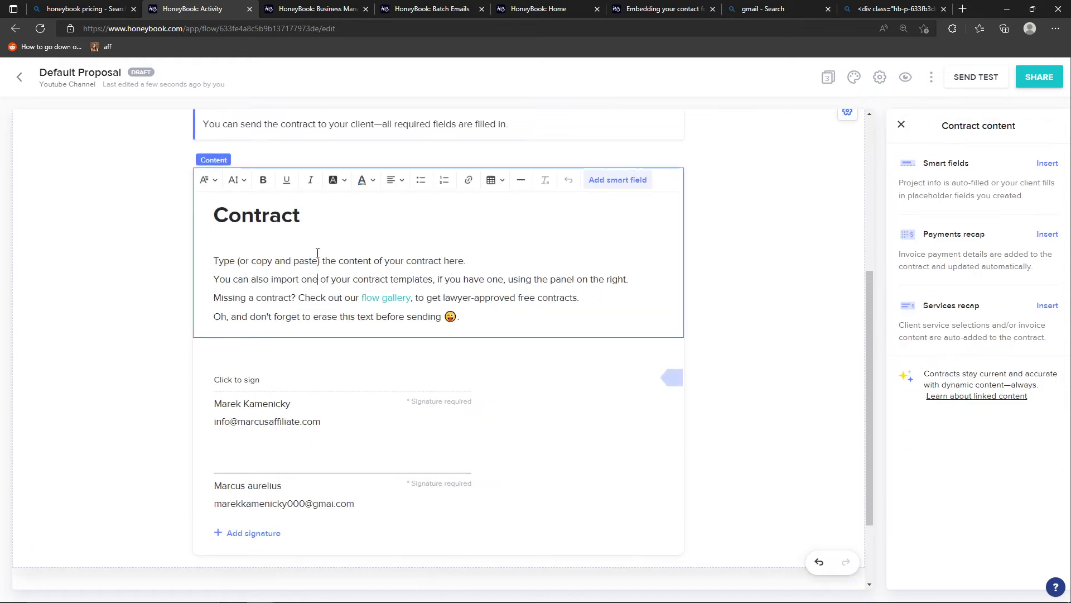
{"action": "left_click_drag", "start_coordinate": [249, 266], "coordinate": [516, 330]}
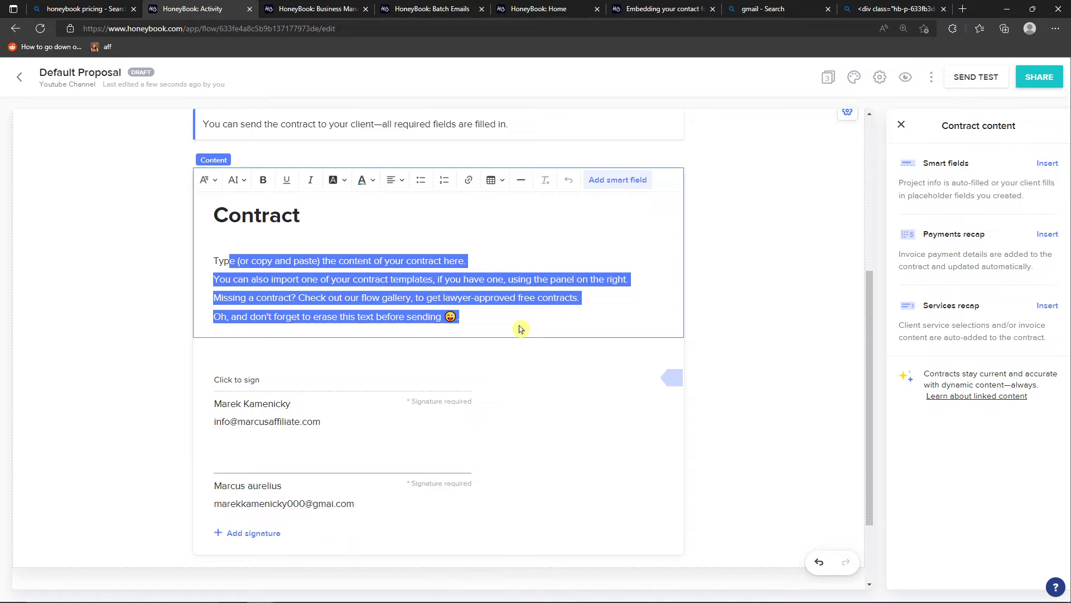
Add another signature line below the client's signature in the contract, leaving its signer unassigned
{"action": "scroll", "coordinate": [277, 375], "scroll_direction": "down", "scroll_amount": 2}
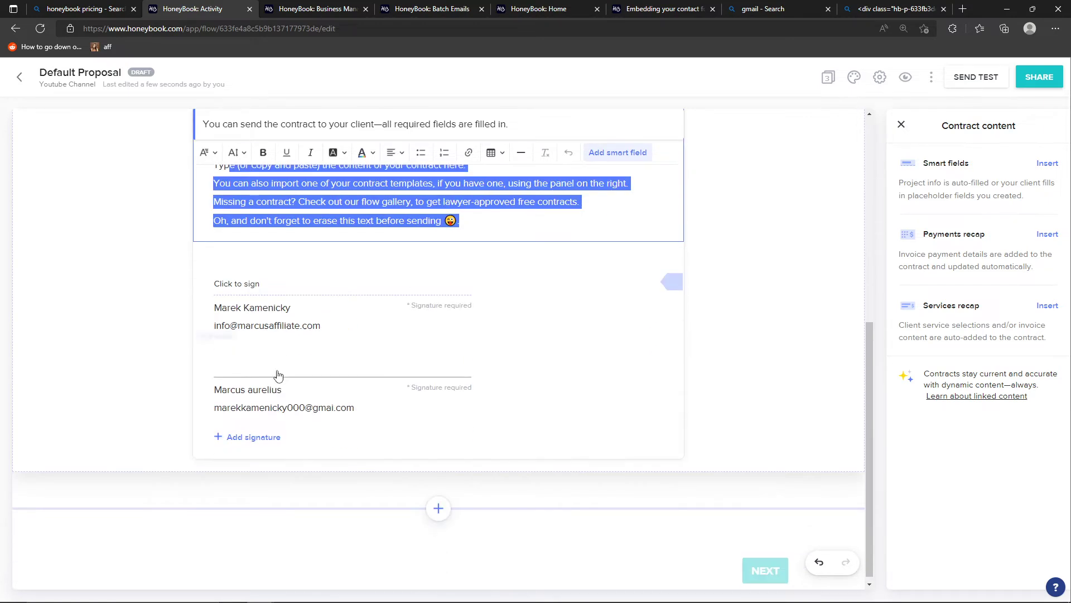
{"action": "left_click", "coordinate": [223, 349]}
{"action": "left_click", "coordinate": [244, 444]}
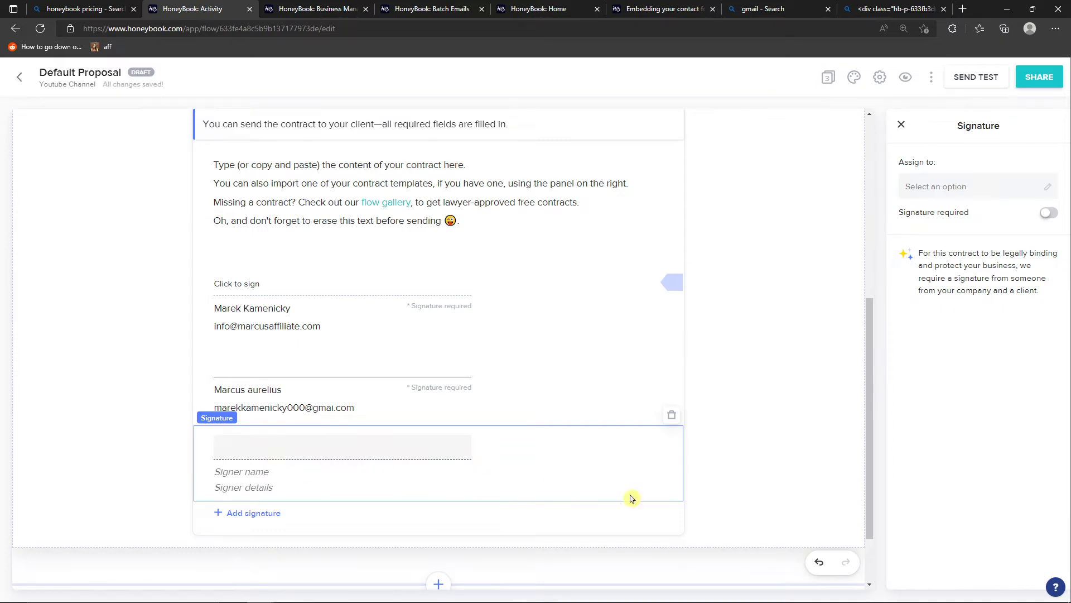
{"action": "left_click", "coordinate": [705, 523]}
{"action": "left_click", "coordinate": [555, 438]}
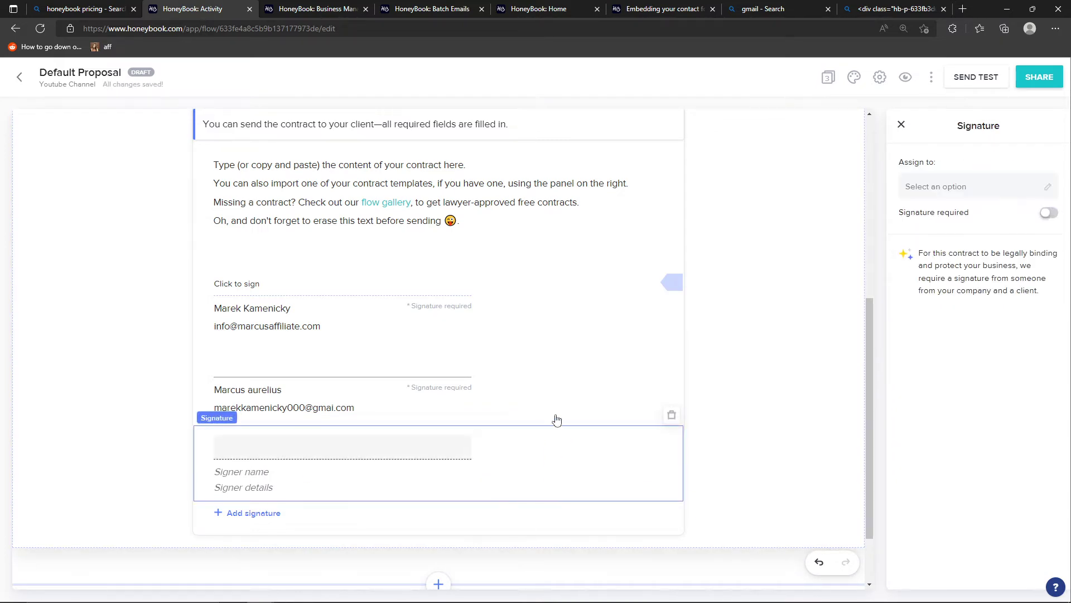
{"action": "left_click", "coordinate": [667, 284]}
{"action": "left_click", "coordinate": [605, 345]}
{"action": "left_click", "coordinate": [766, 224]}
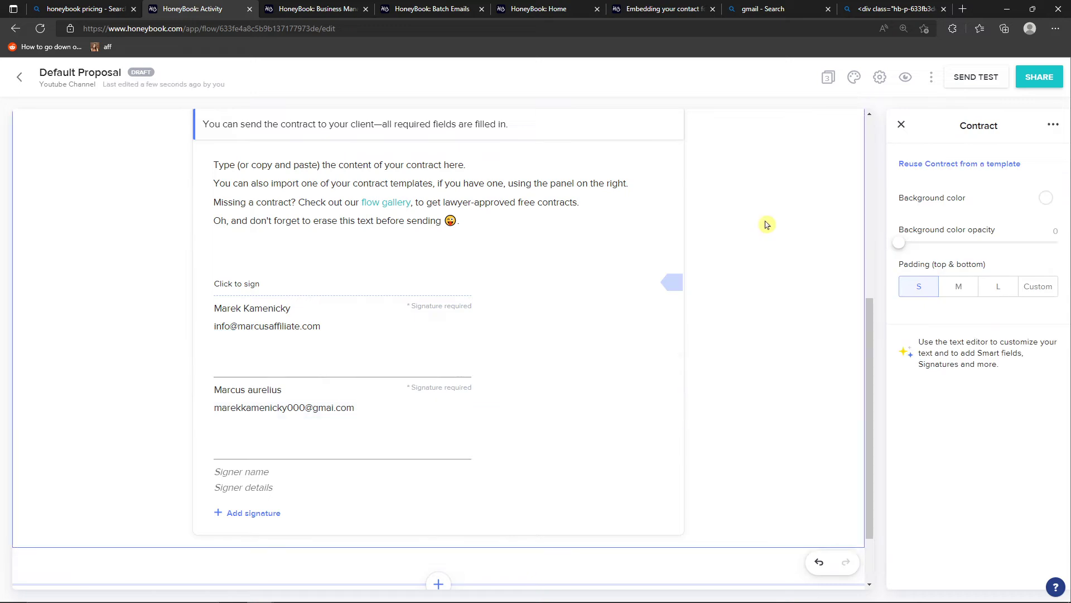
Try inserting a smart field beside the Contract heading and remove it again
{"action": "scroll", "coordinate": [746, 256], "scroll_direction": "up", "scroll_amount": 2}
{"action": "left_click", "coordinate": [619, 237]}
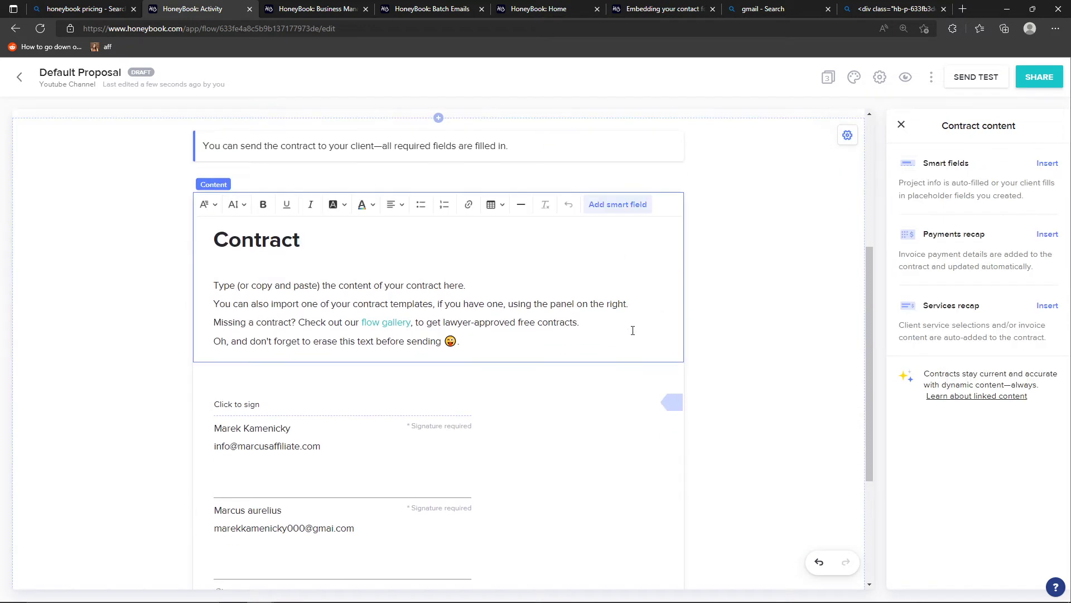
{"action": "left_click", "coordinate": [1045, 167]}
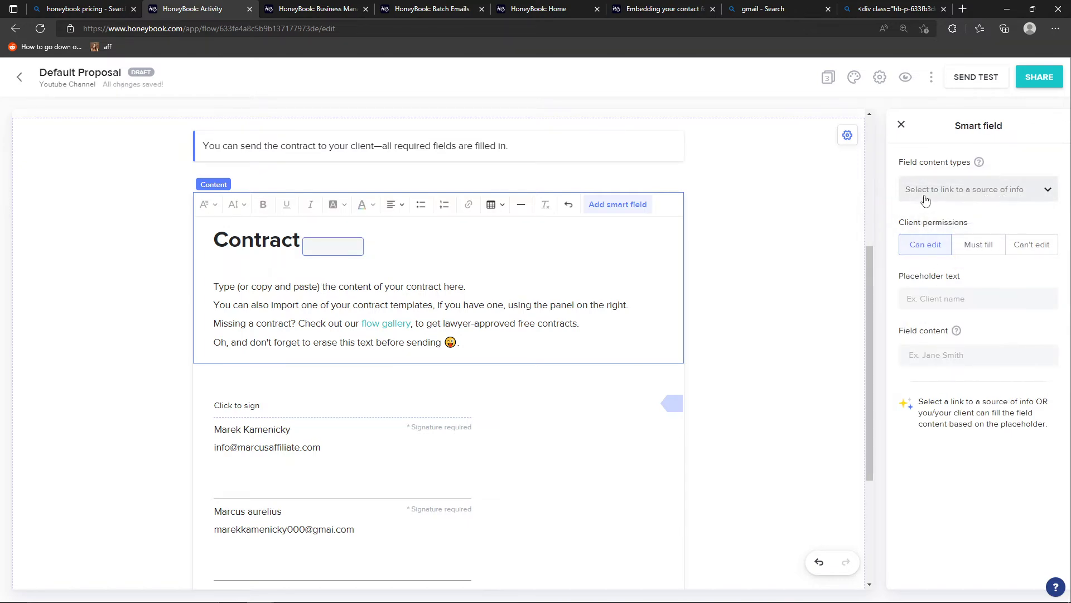
{"action": "left_click", "coordinate": [359, 252]}
{"action": "left_click", "coordinate": [360, 255]}
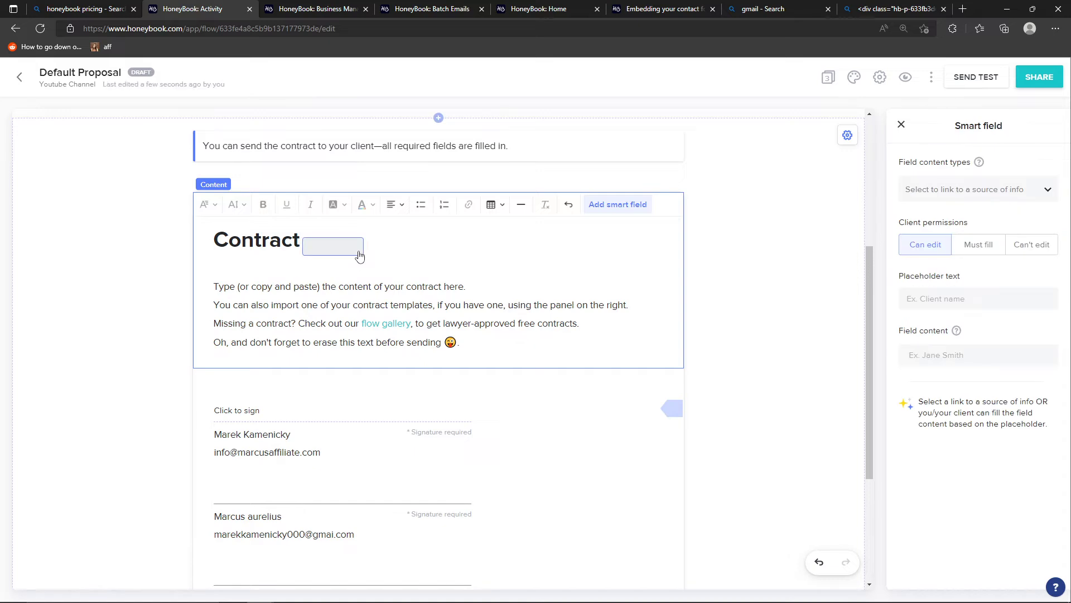
{"action": "left_click", "coordinate": [443, 237]}
Review the settings of the company's own signature and of the contract block
{"action": "left_click", "coordinate": [260, 434]}
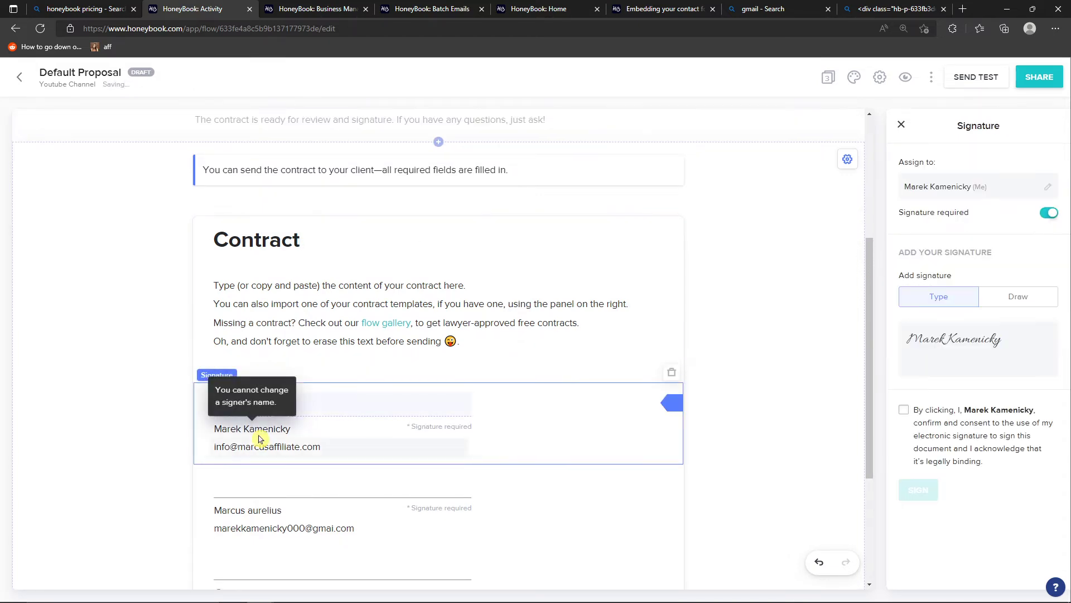
{"action": "left_click", "coordinate": [341, 477]}
{"action": "left_click", "coordinate": [360, 246]}
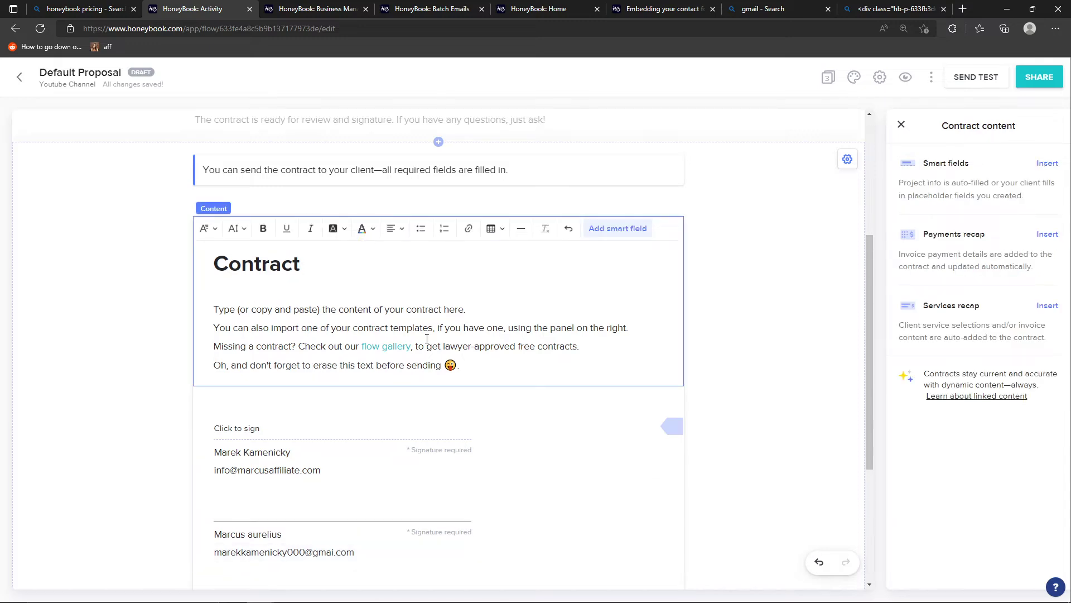
{"action": "left_click", "coordinate": [461, 409]}
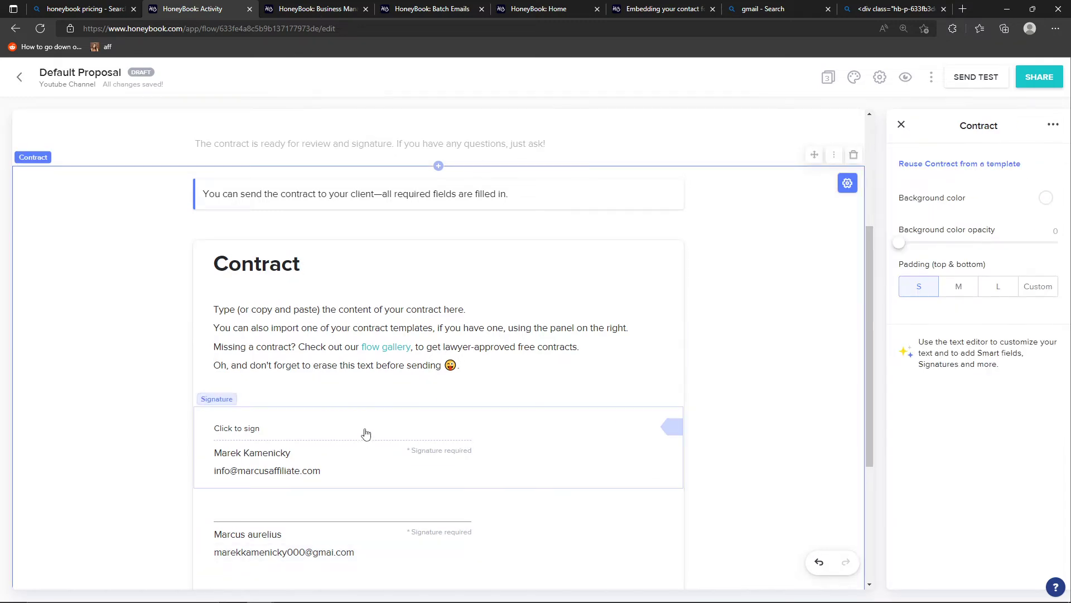
Insert an empty smart field two lines below the placeholder text of the contract
{"action": "left_click", "coordinate": [415, 387]}
{"action": "key", "text": "Return"}
{"action": "key", "text": "Return"}
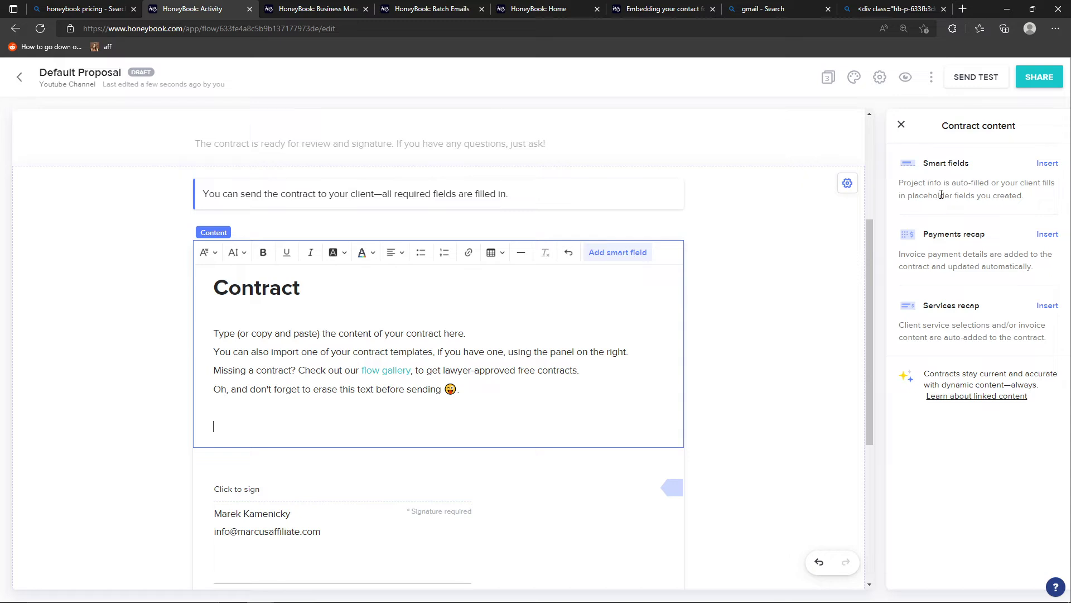
{"action": "left_click", "coordinate": [1048, 164]}
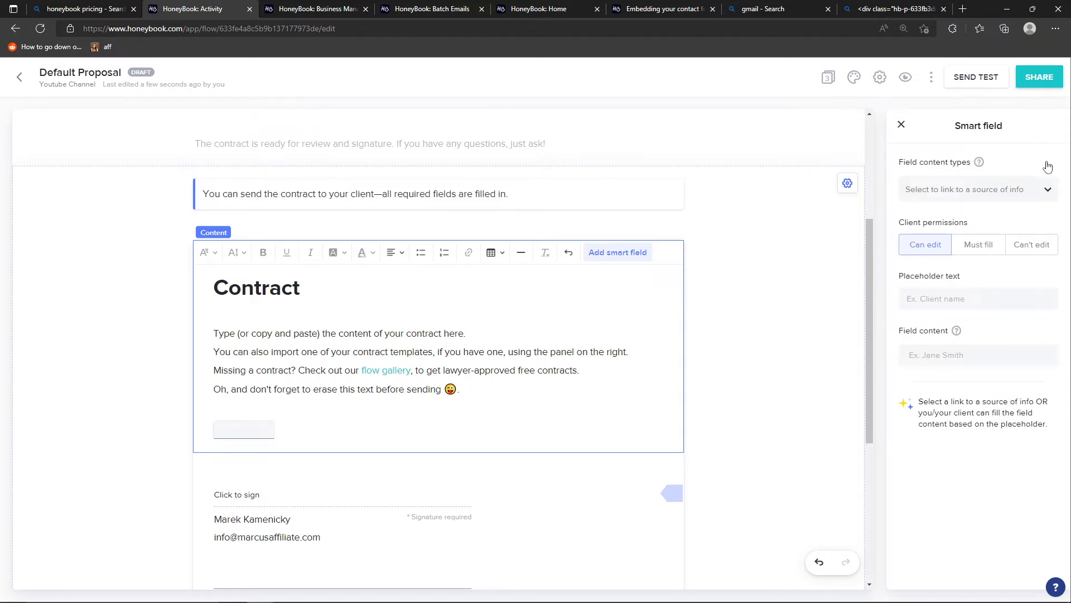
{"action": "left_click", "coordinate": [274, 438]}
{"action": "left_click", "coordinate": [272, 437]}
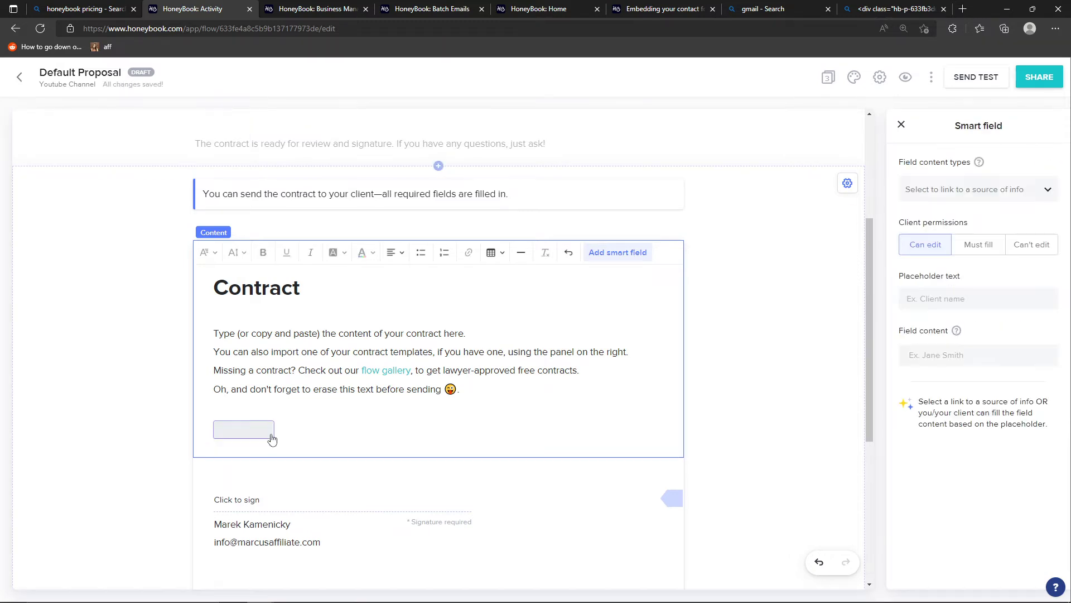
Try the Must fill and Can't edit client permissions on the new smart field and return to Can edit
{"action": "left_click", "coordinate": [981, 245]}
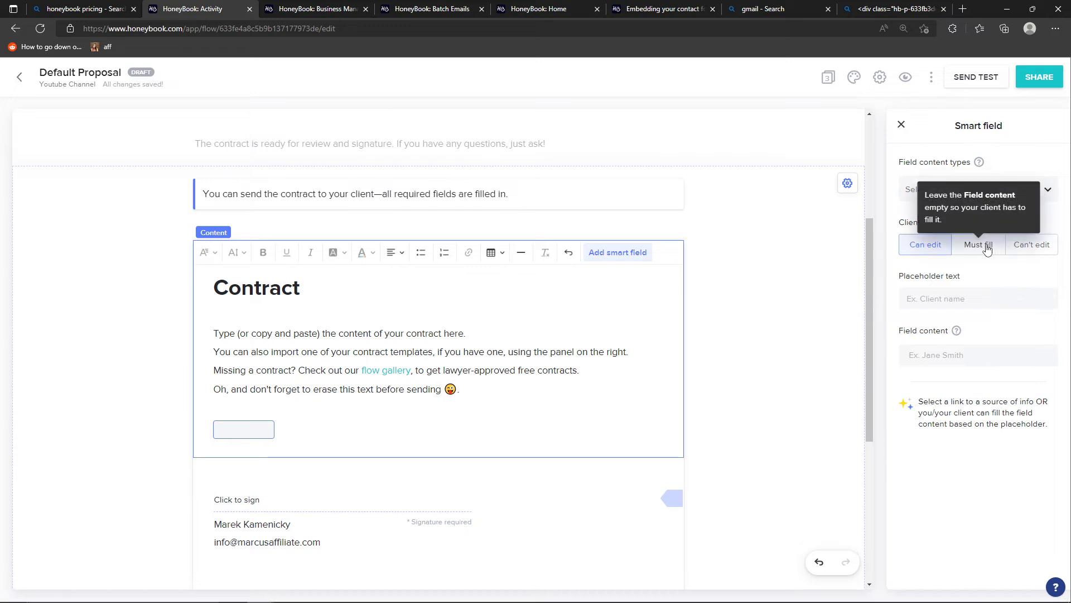
{"action": "left_click", "coordinate": [1032, 244]}
{"action": "left_click", "coordinate": [925, 246]}
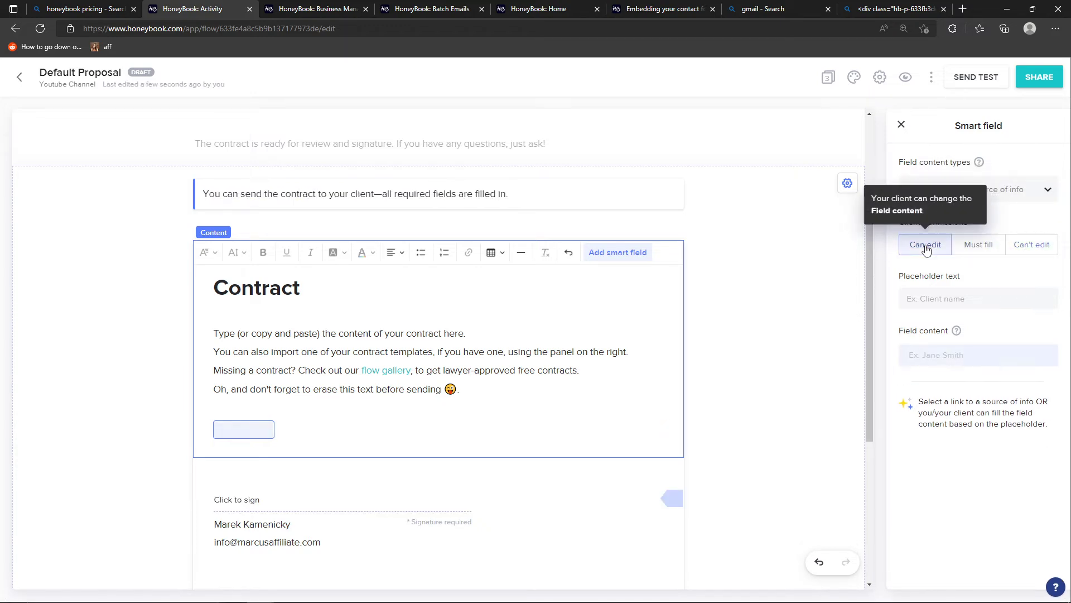
Add the label "Name" on its own line above the smart field
{"action": "left_click", "coordinate": [258, 413]}
{"action": "key", "text": "Return"}
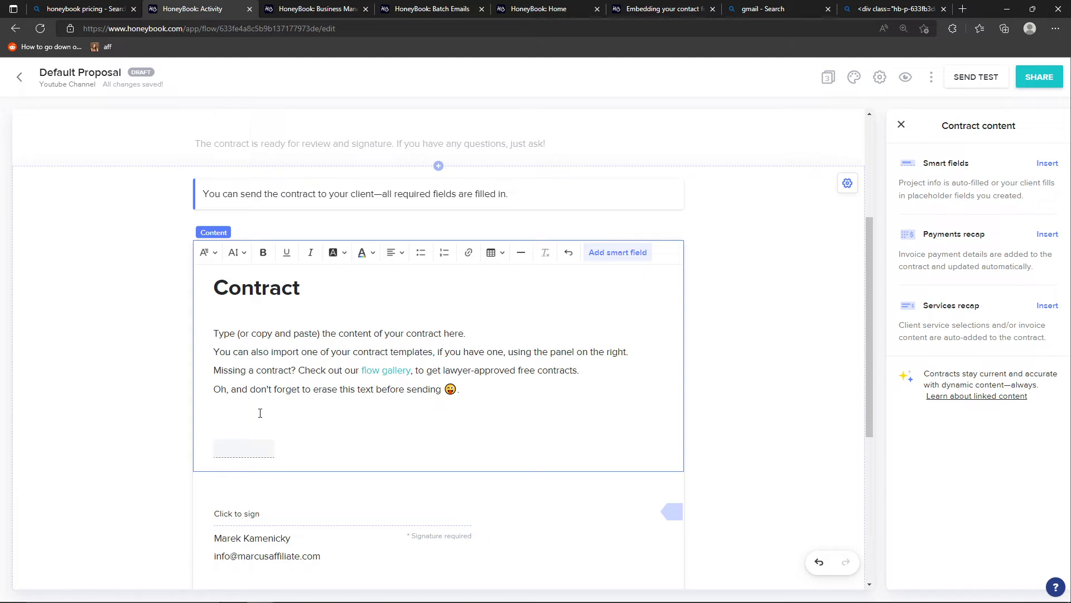
{"action": "type", "text": "D"}
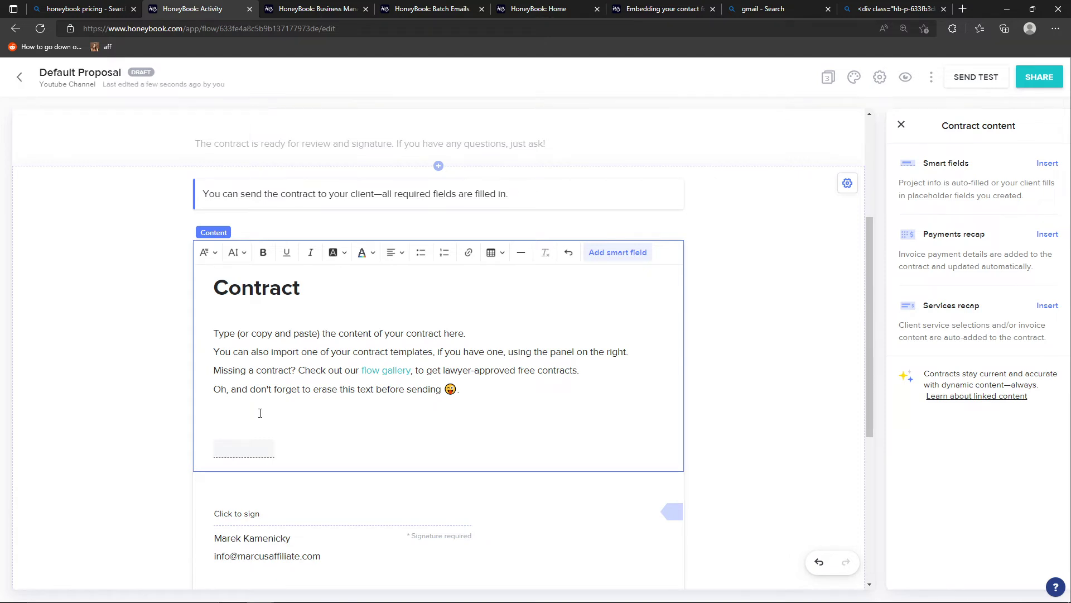
Link the smart field under the Name label to First Client First Name
{"action": "left_click", "coordinate": [232, 448]}
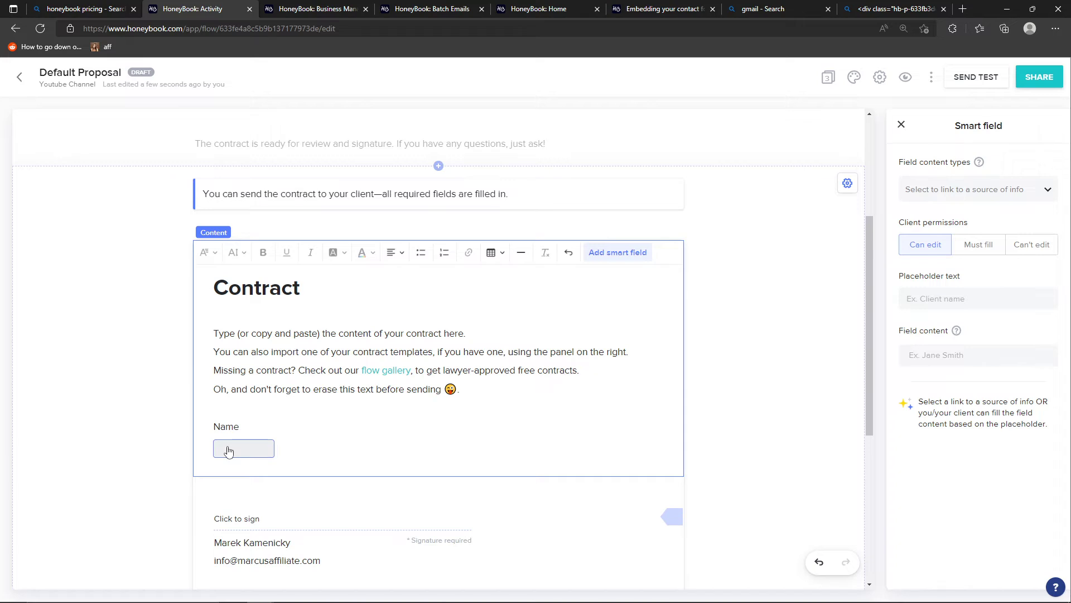
{"action": "left_click", "coordinate": [993, 190]}
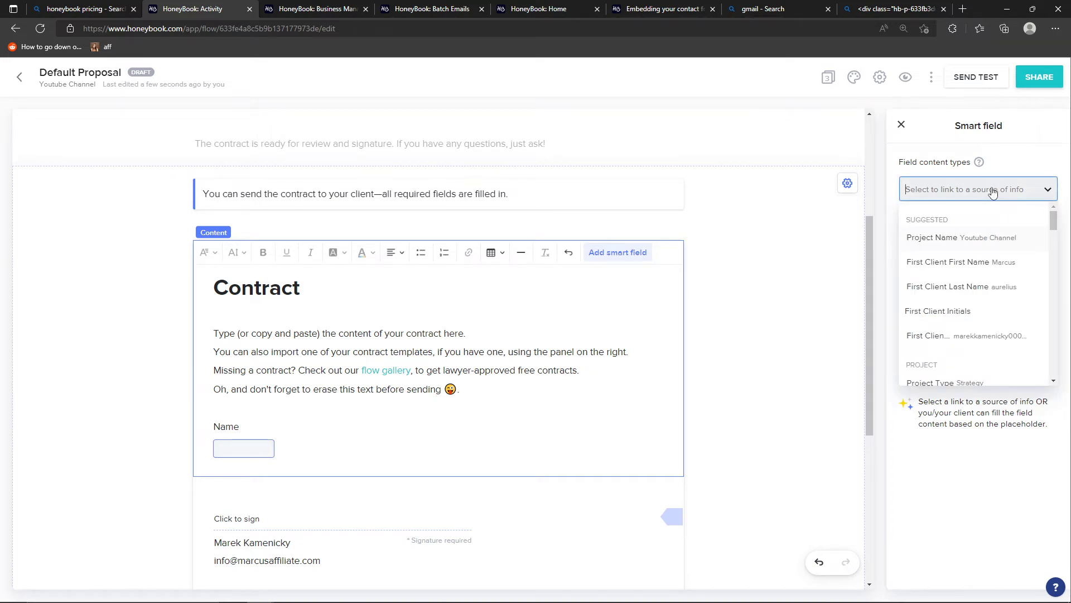
{"action": "left_click", "coordinate": [943, 264]}
{"action": "left_click", "coordinate": [949, 193]}
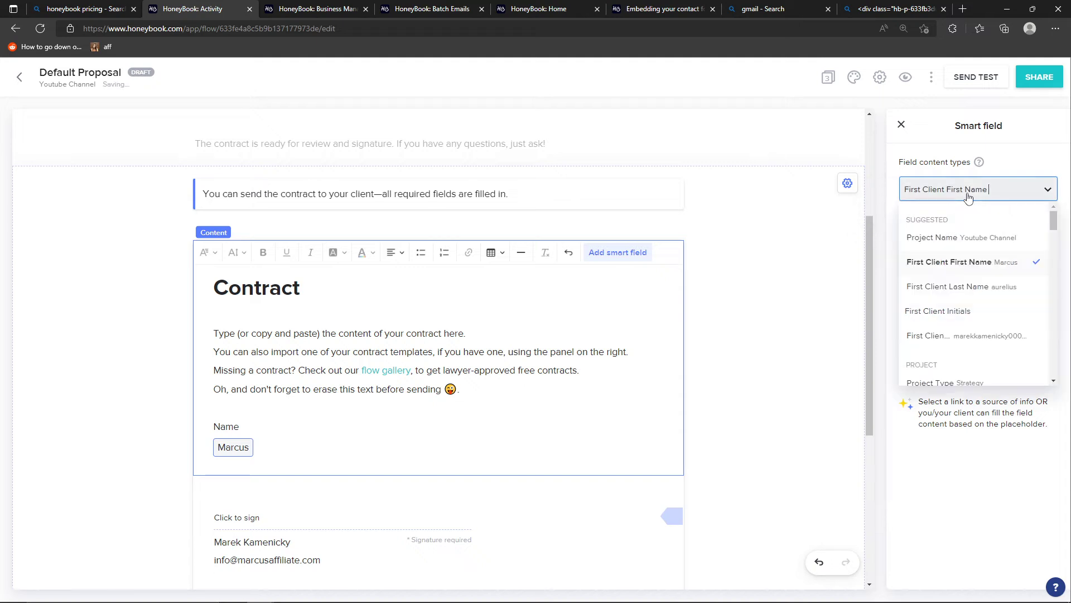
{"action": "left_click", "coordinate": [946, 204]}
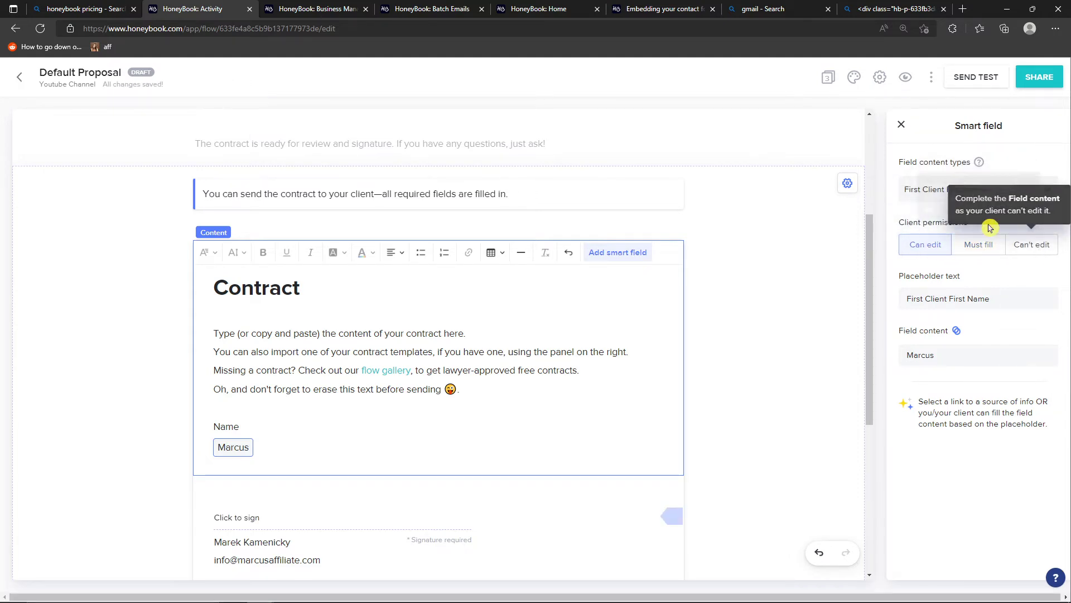
Review the name smart field's settings and available content types, and the settings of the company's own signature
{"action": "scroll", "coordinate": [491, 343], "scroll_direction": "down", "scroll_amount": 4}
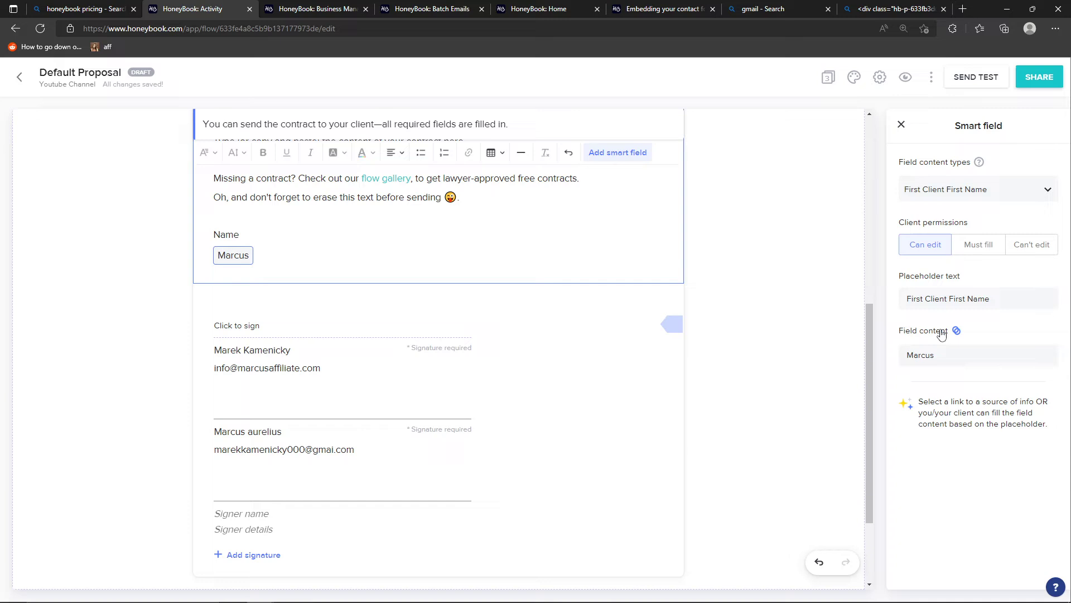
{"action": "left_click", "coordinate": [524, 329]}
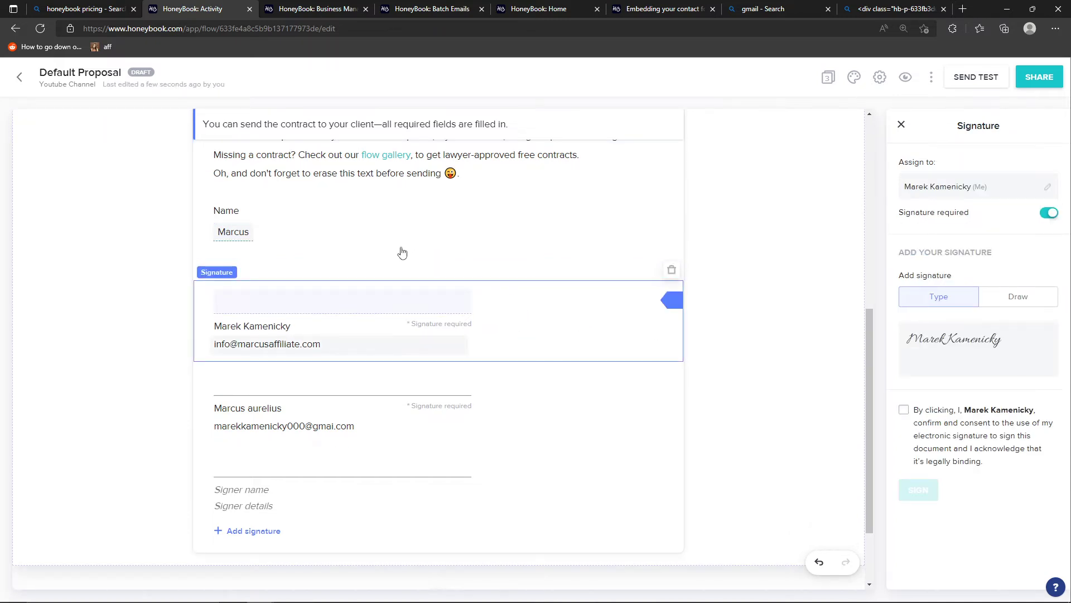
{"action": "left_click", "coordinate": [285, 251]}
{"action": "left_click", "coordinate": [240, 255]}
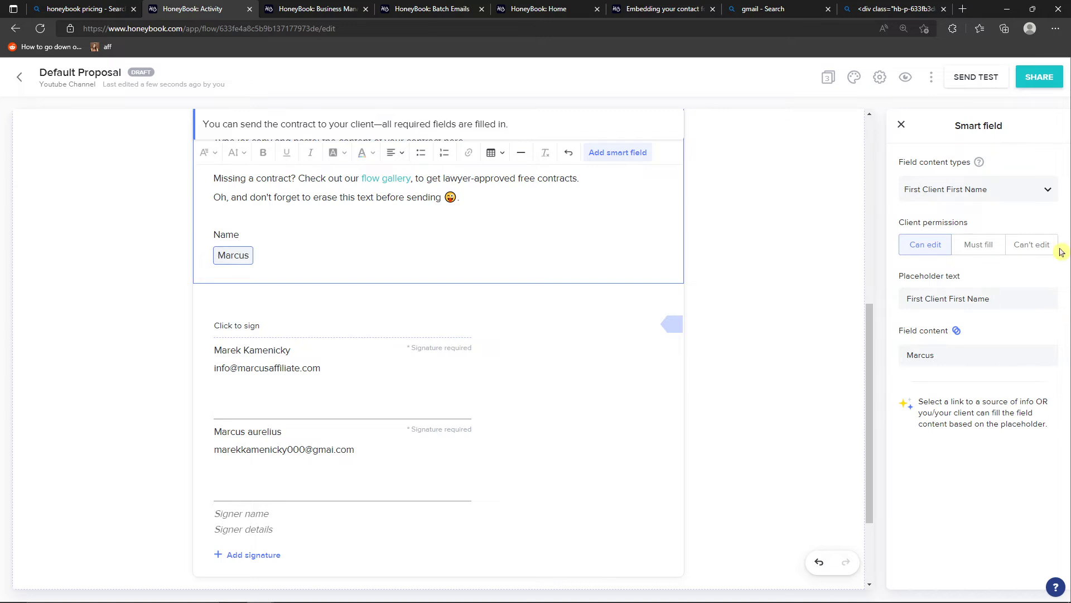
{"action": "left_click", "coordinate": [1009, 195]}
{"action": "scroll", "coordinate": [915, 251], "scroll_direction": "down", "scroll_amount": 3}
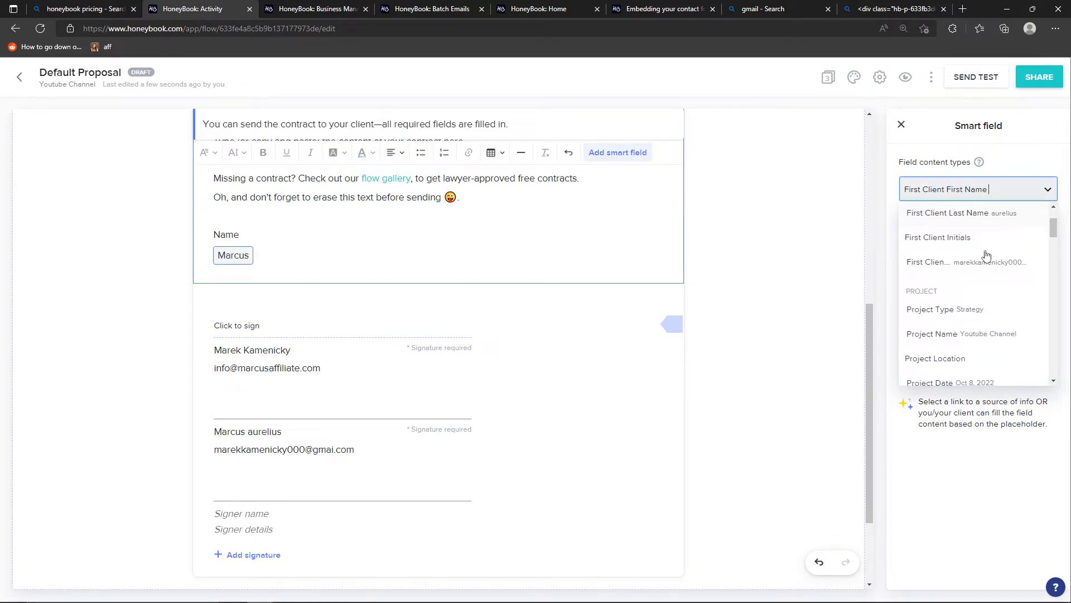
{"action": "scroll", "coordinate": [916, 251], "scroll_direction": "up", "scroll_amount": 3}
{"action": "left_click", "coordinate": [905, 183]}
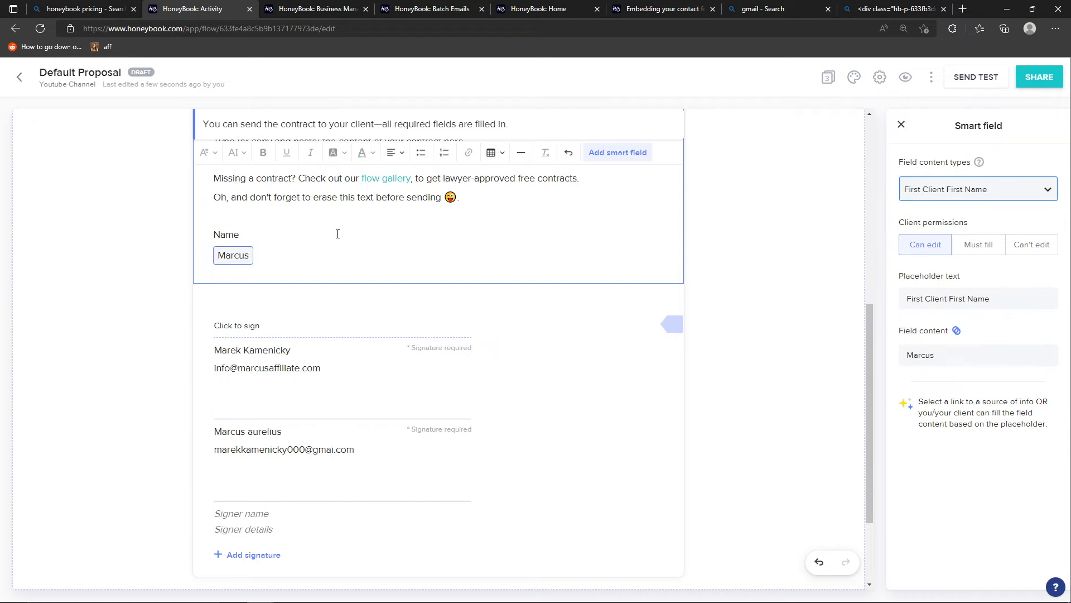
{"action": "left_click", "coordinate": [229, 254]}
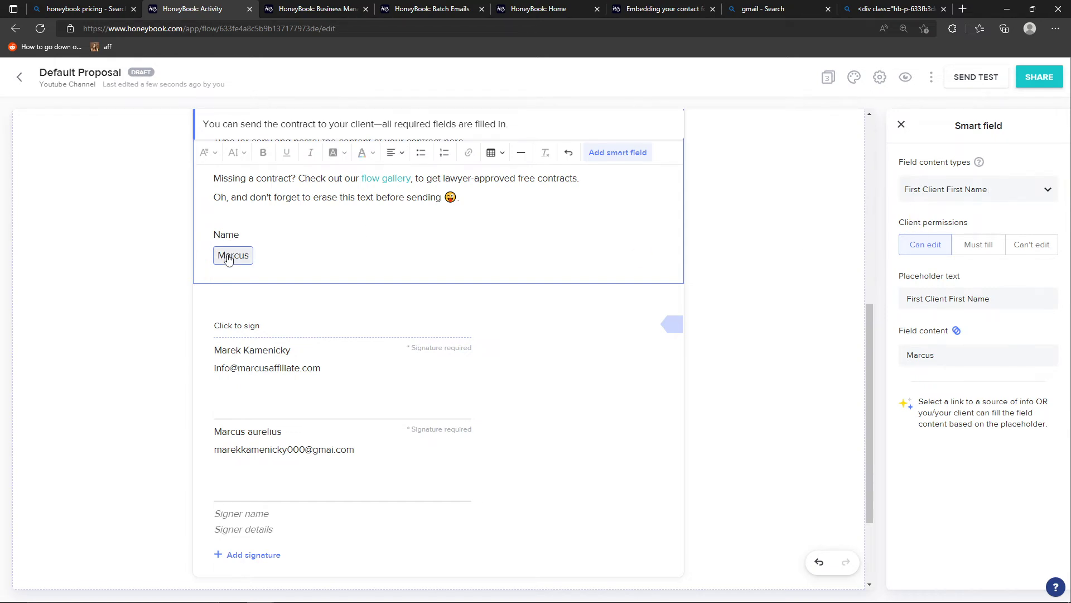
{"action": "left_click", "coordinate": [282, 365]}
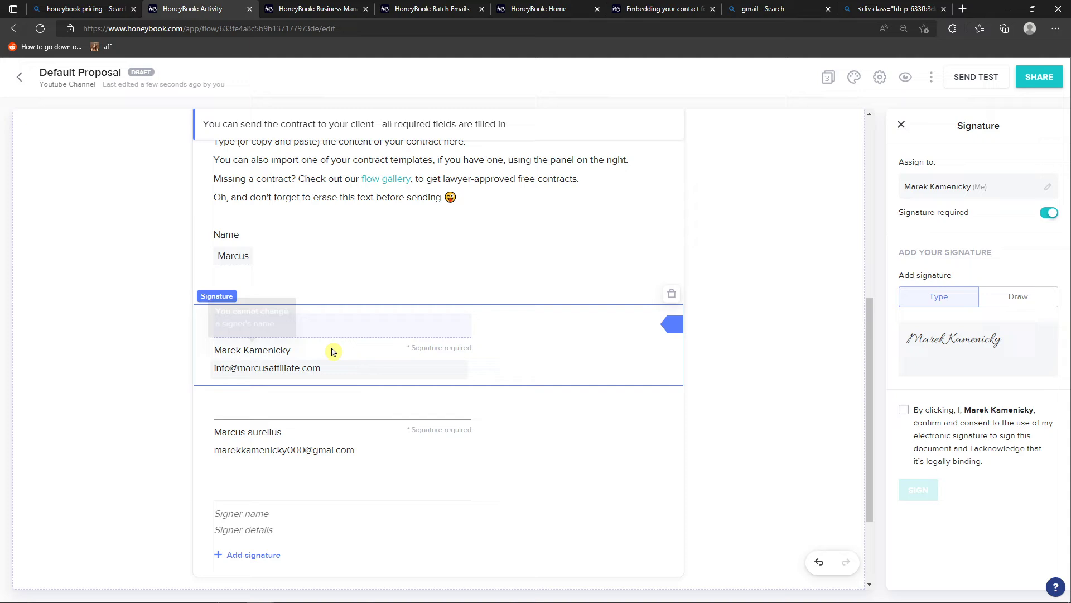
Check the client's signature settings and delete the linked smart field under the Name label
{"action": "left_click", "coordinate": [262, 457]}
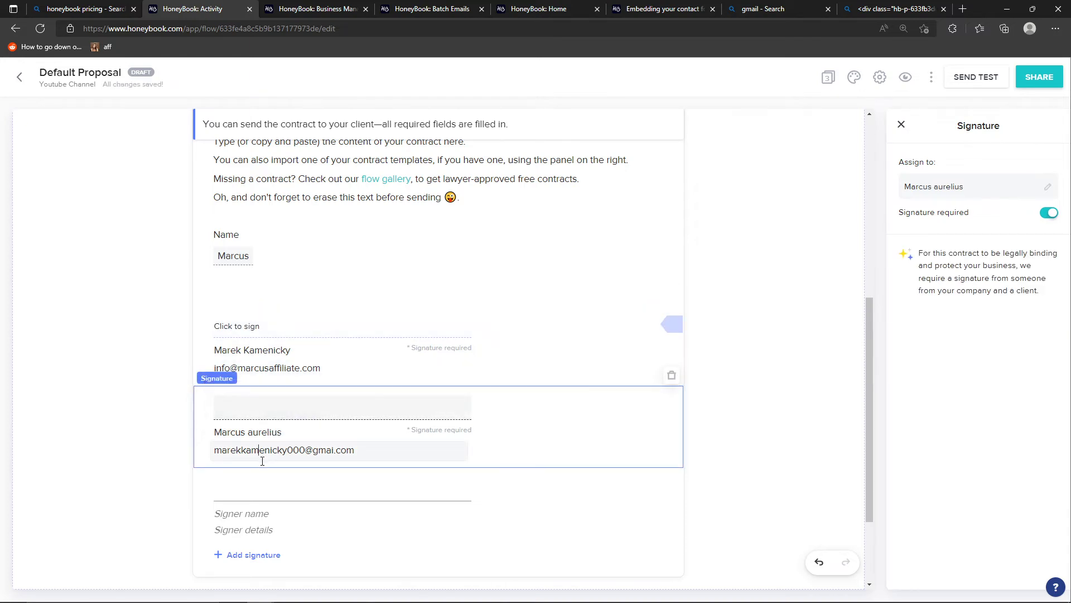
{"action": "left_click", "coordinate": [244, 259]}
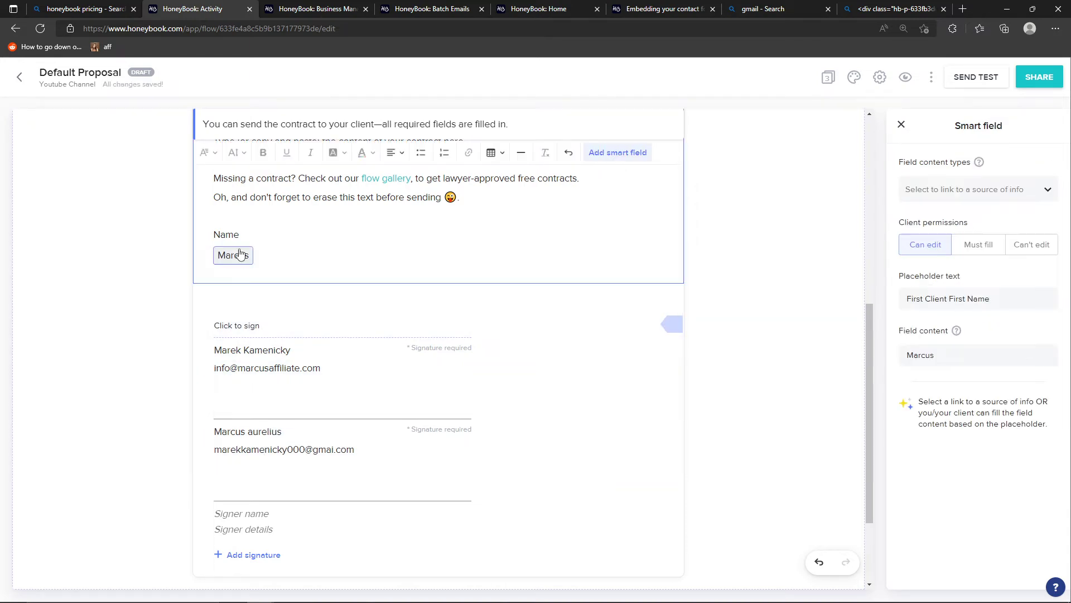
{"action": "key", "text": "Delete"}
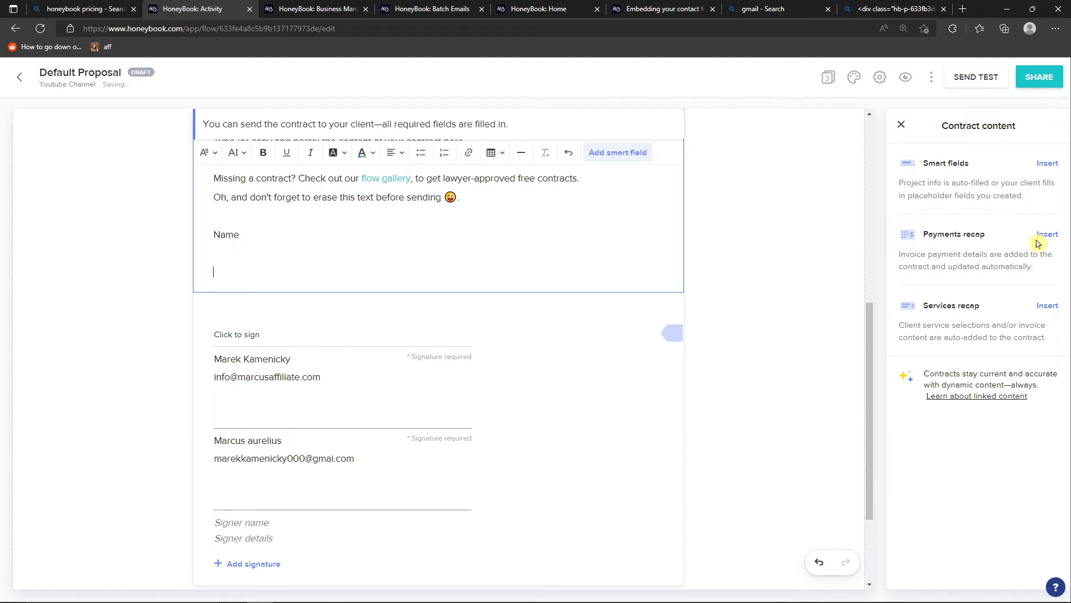
Try inserting the payments recap and the services recap into the contract text, removing each one again
{"action": "left_click", "coordinate": [1042, 239]}
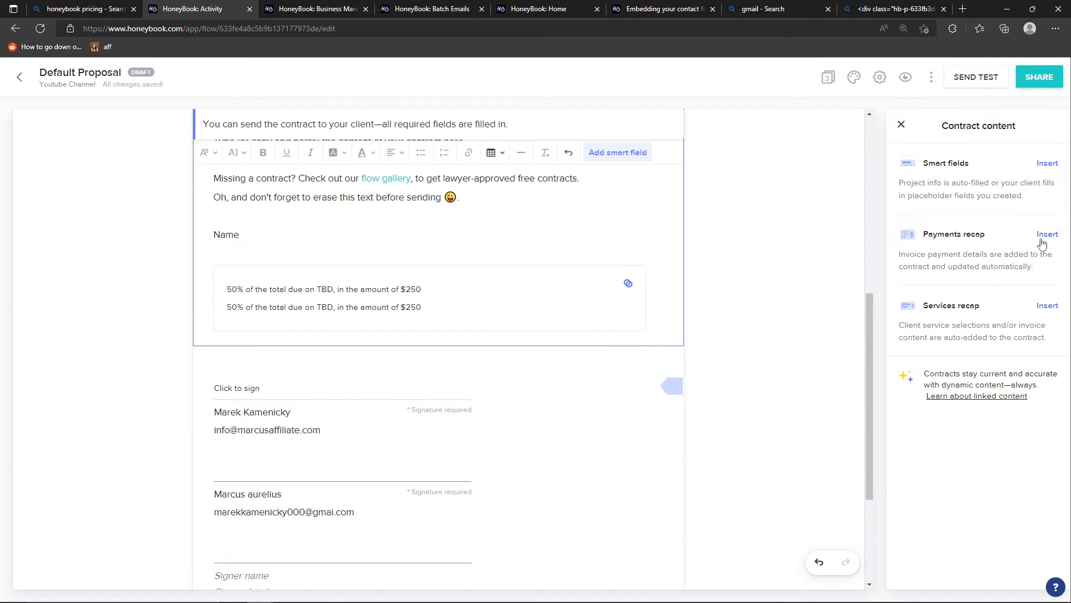
{"action": "left_click", "coordinate": [619, 296]}
{"action": "key", "text": "Delete"}
{"action": "left_click", "coordinate": [1048, 305]}
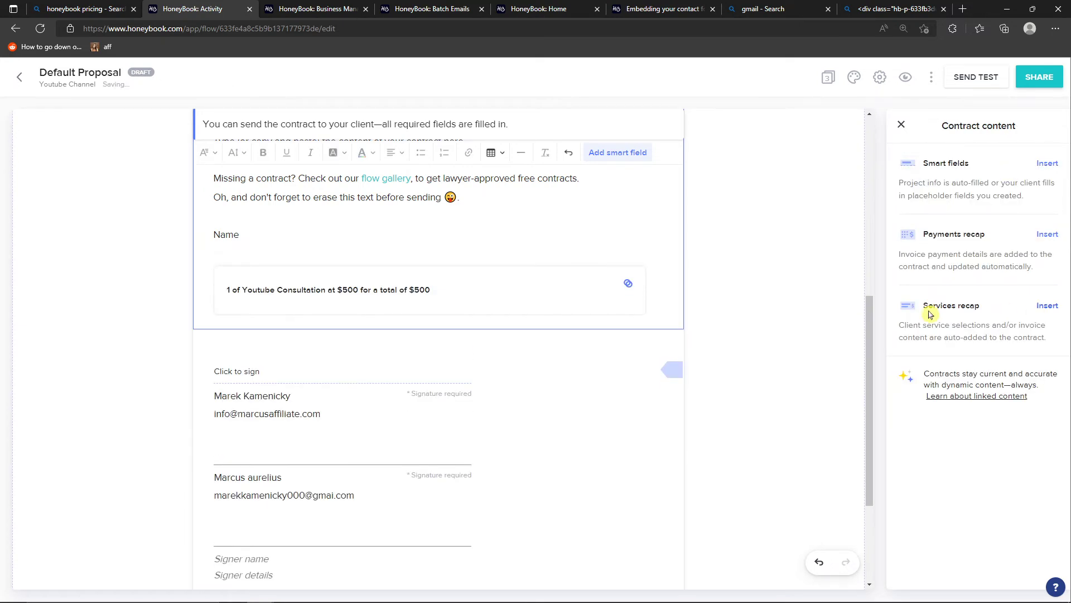
{"action": "left_click", "coordinate": [472, 291]}
{"action": "key", "text": "Delete"}
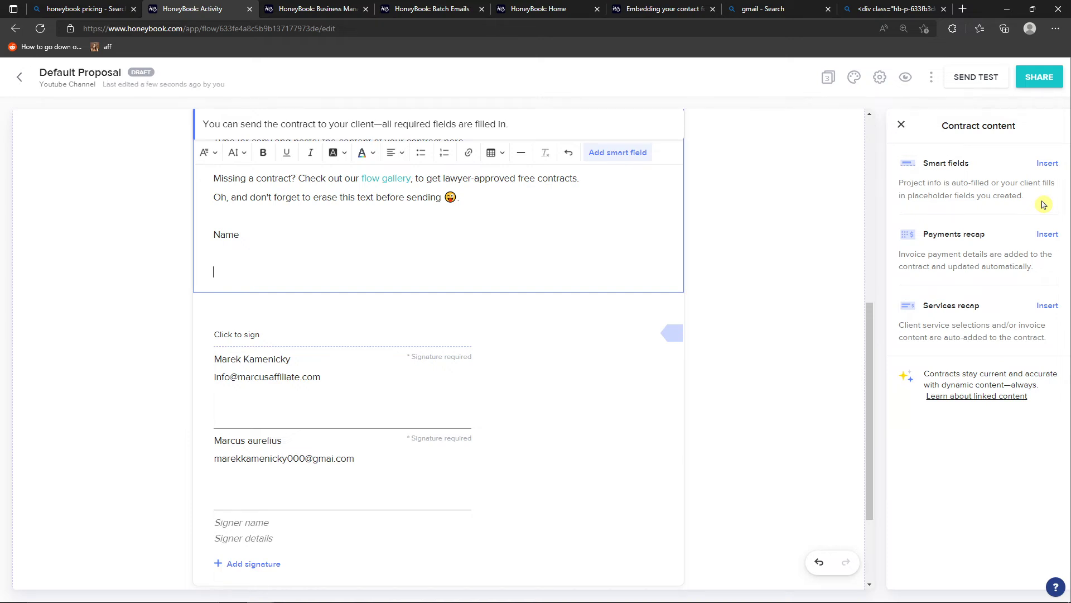
Insert a blank smart field below the Name label and set its client permission to Must fill
{"action": "left_click", "coordinate": [1045, 164]}
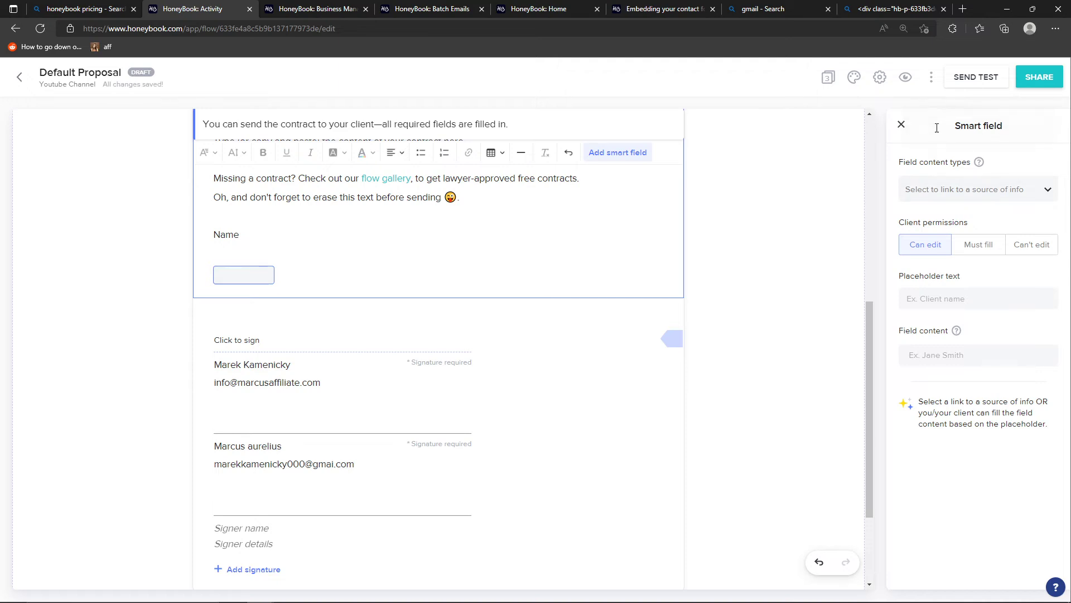
{"action": "left_click", "coordinate": [901, 123]}
{"action": "left_click", "coordinate": [969, 190]}
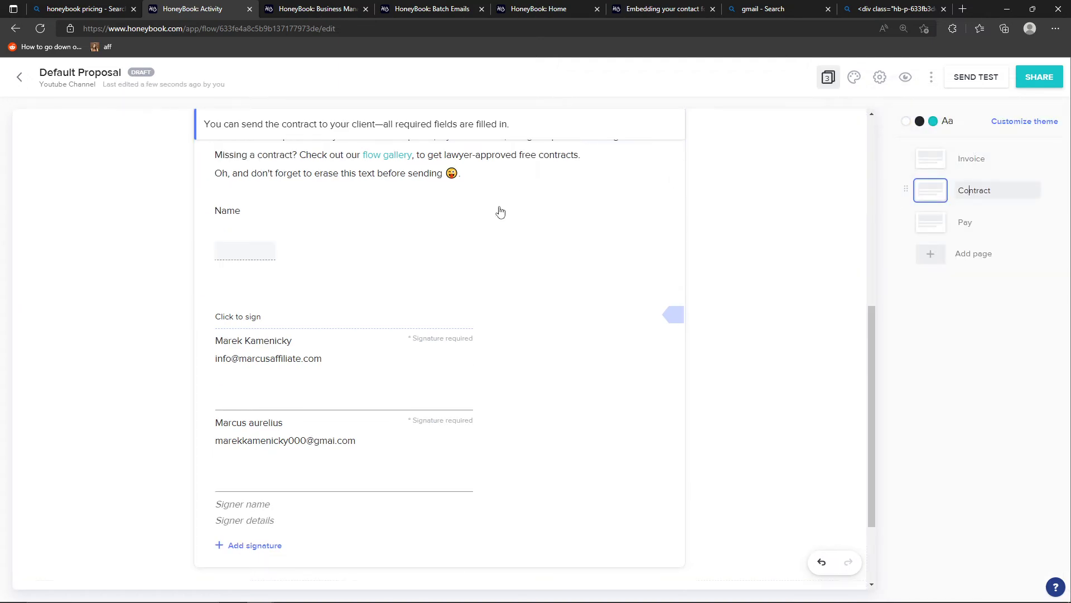
{"action": "left_click", "coordinate": [499, 212]}
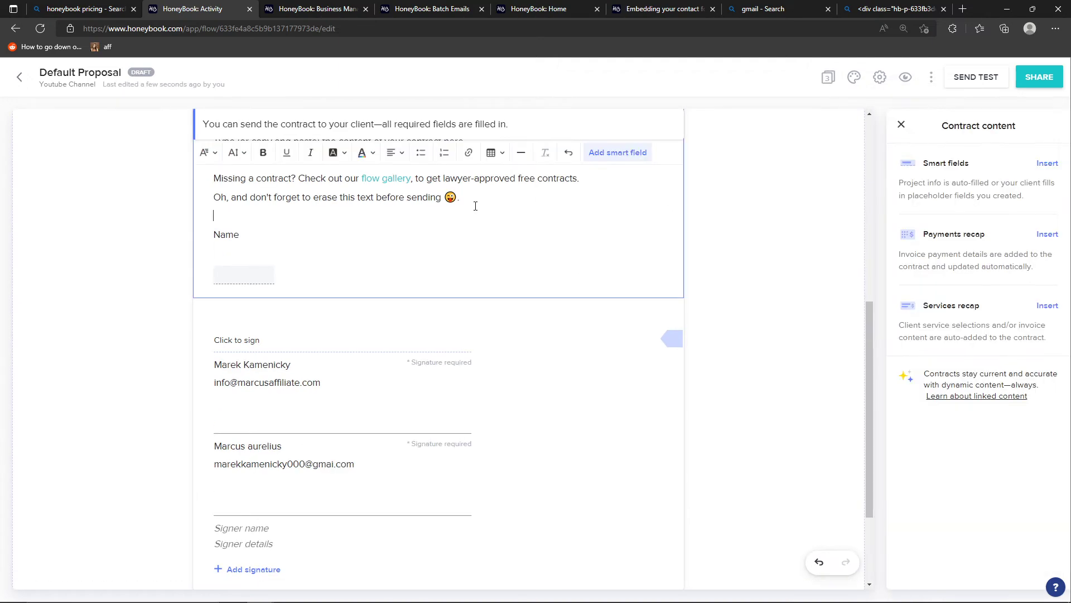
{"action": "left_click", "coordinate": [240, 272]}
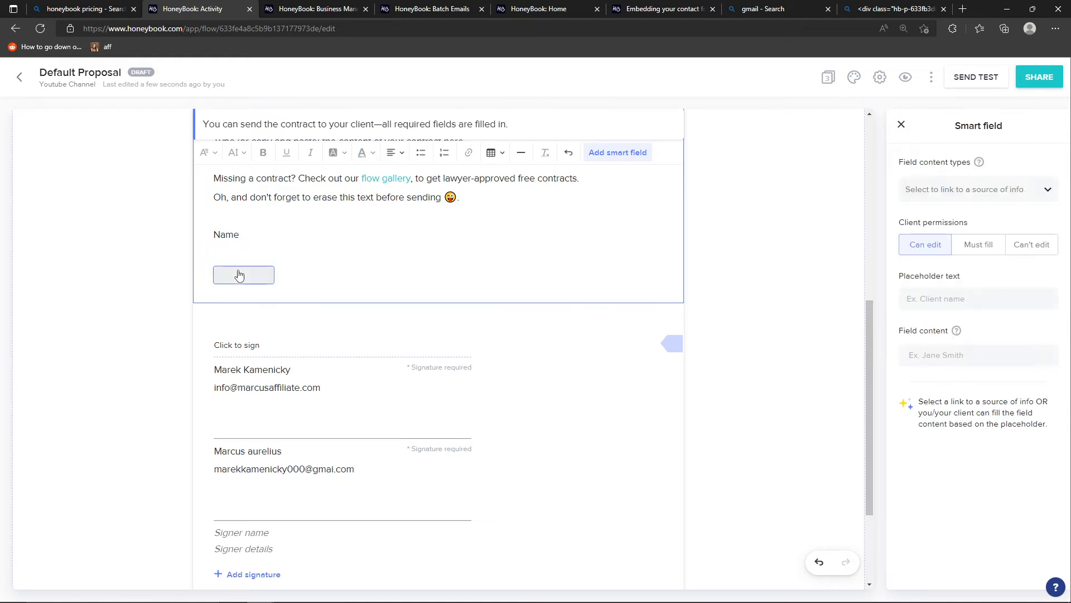
{"action": "left_click", "coordinate": [976, 256]}
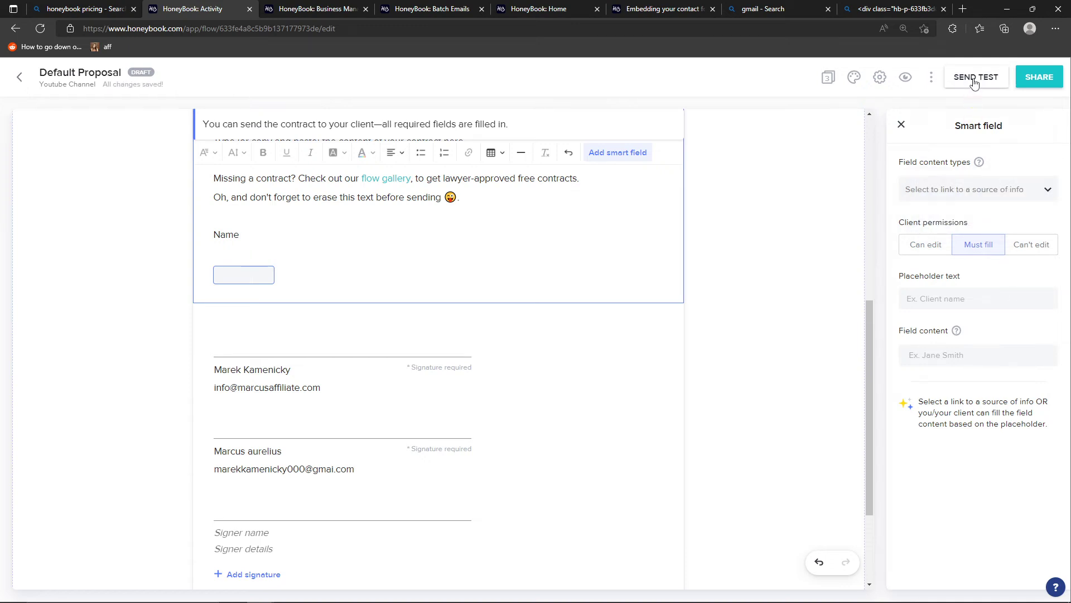
Preview the contract as a client, fill the required smart field with "llllll" and exit the preview
{"action": "left_click", "coordinate": [905, 77]}
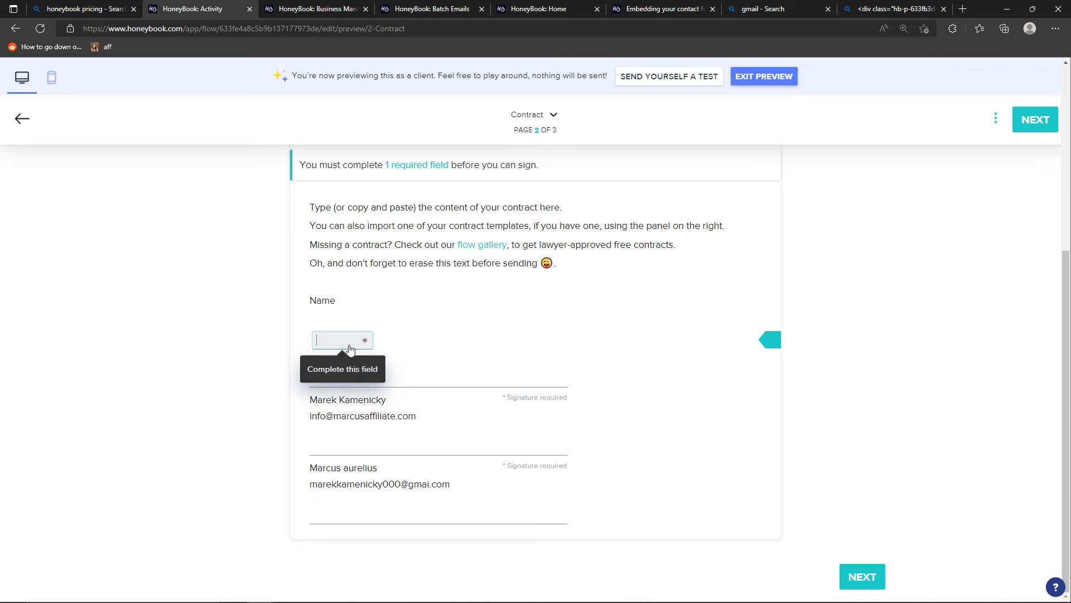
{"action": "left_click_drag", "start_coordinate": [350, 348], "coordinate": [346, 391]}
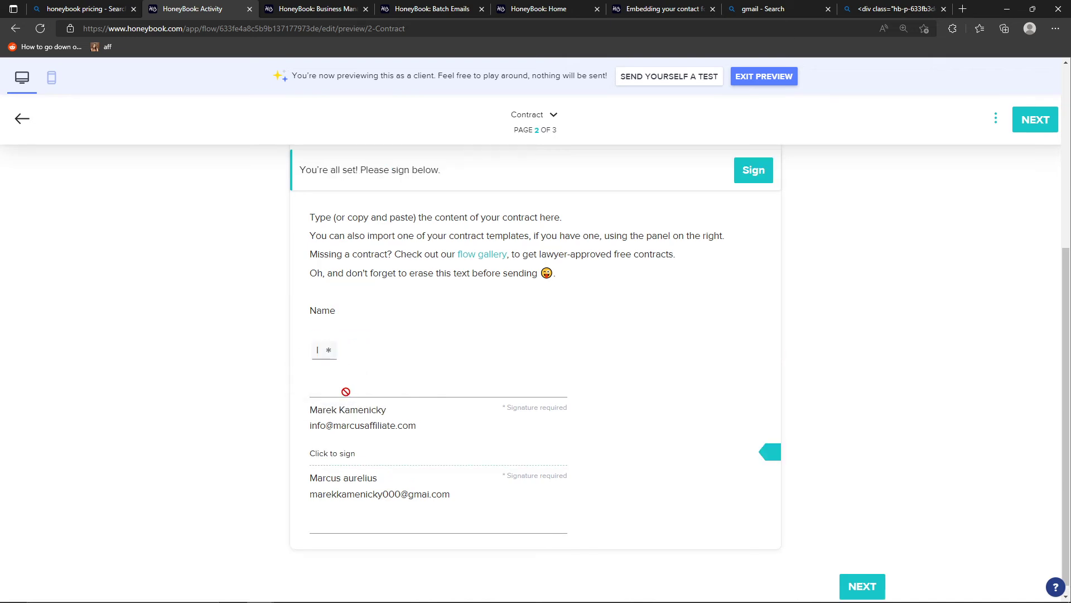
{"action": "left_click", "coordinate": [322, 357]}
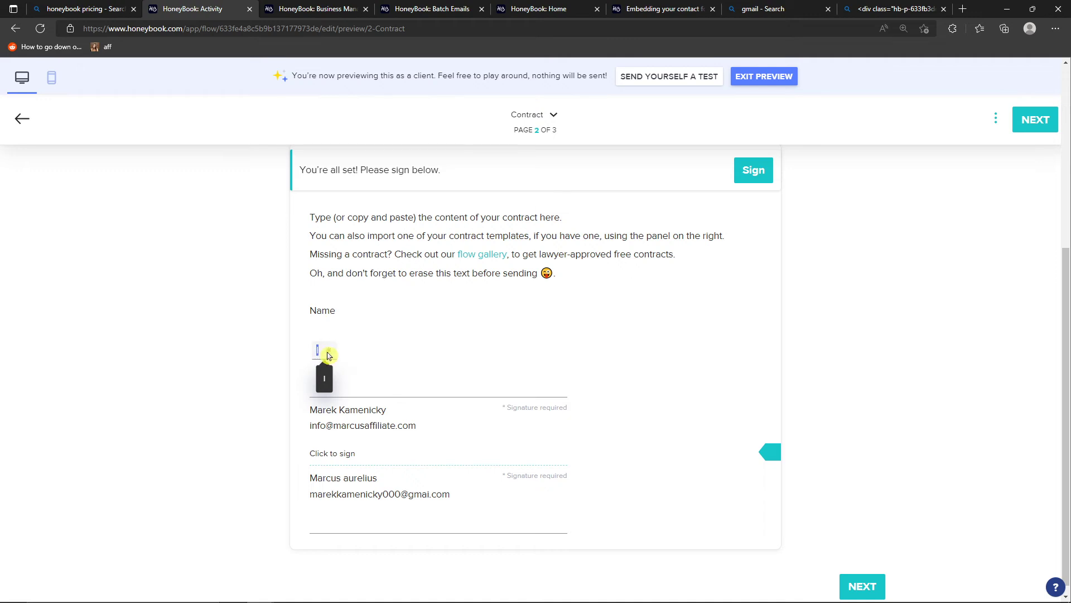
{"action": "left_click", "coordinate": [324, 362]}
{"action": "type", "text": "llllll"}
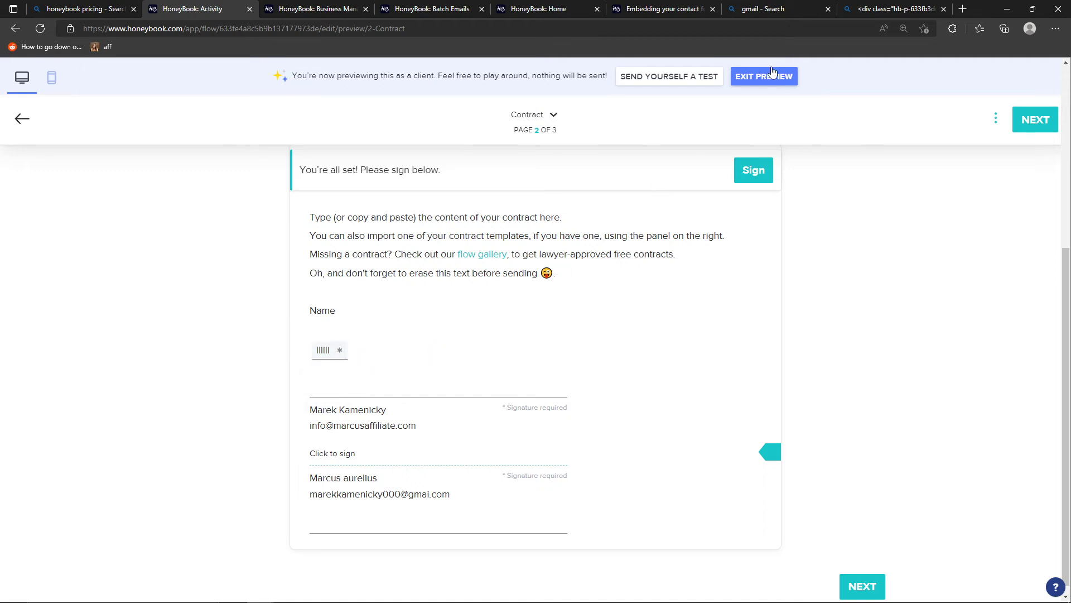
{"action": "left_click", "coordinate": [764, 76]}
Open the proposal's Pay page and examine the payment block's amount due, client payment form and payment settings
{"action": "scroll", "coordinate": [390, 385], "scroll_direction": "down", "scroll_amount": 10}
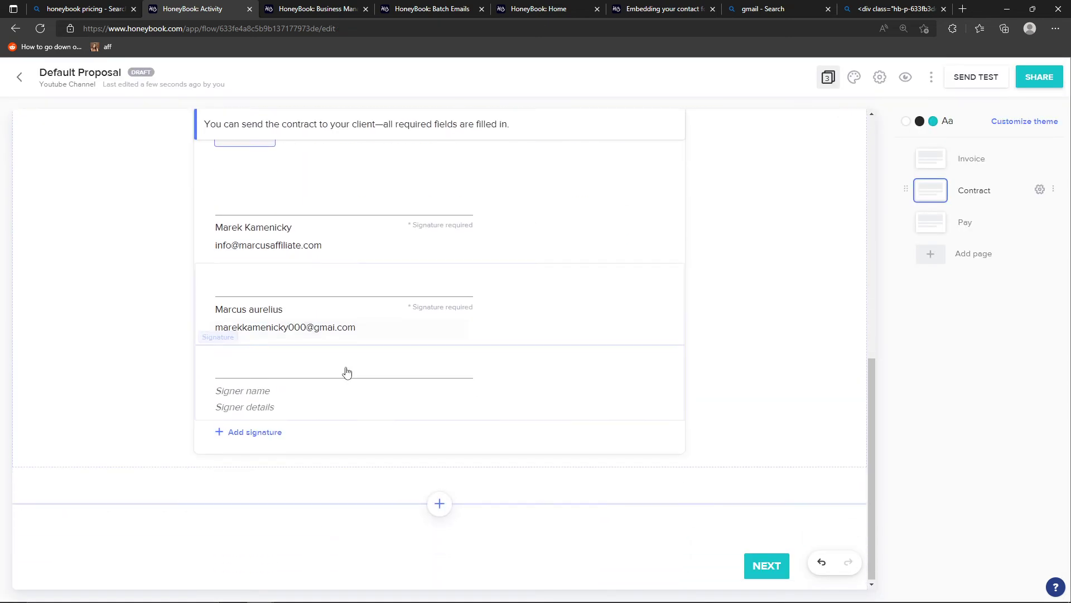
{"action": "left_click", "coordinate": [594, 312]}
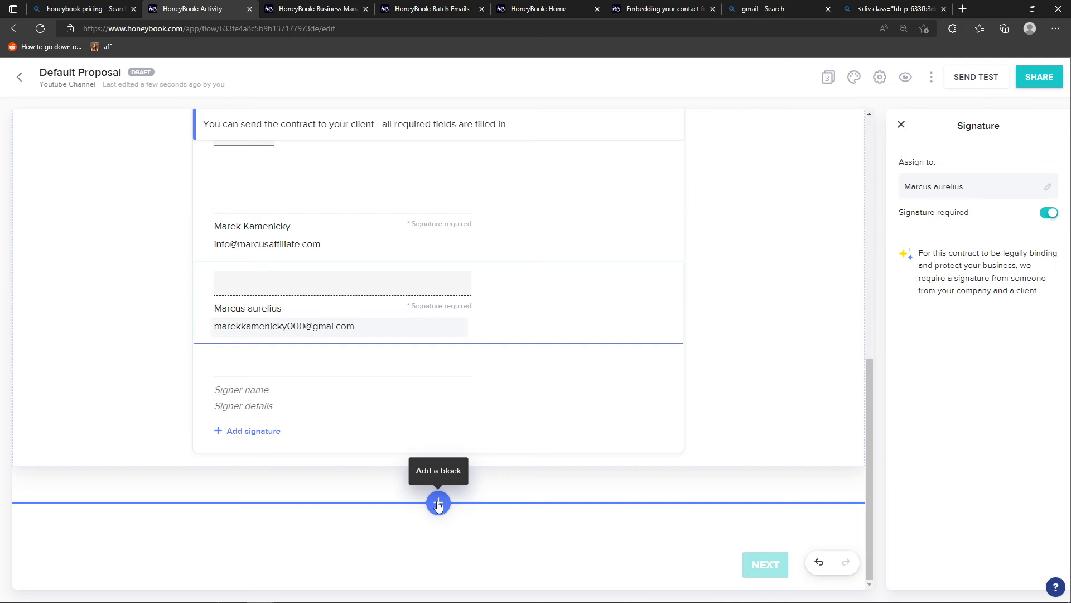
{"action": "scroll", "coordinate": [478, 418], "scroll_direction": "up", "scroll_amount": 10}
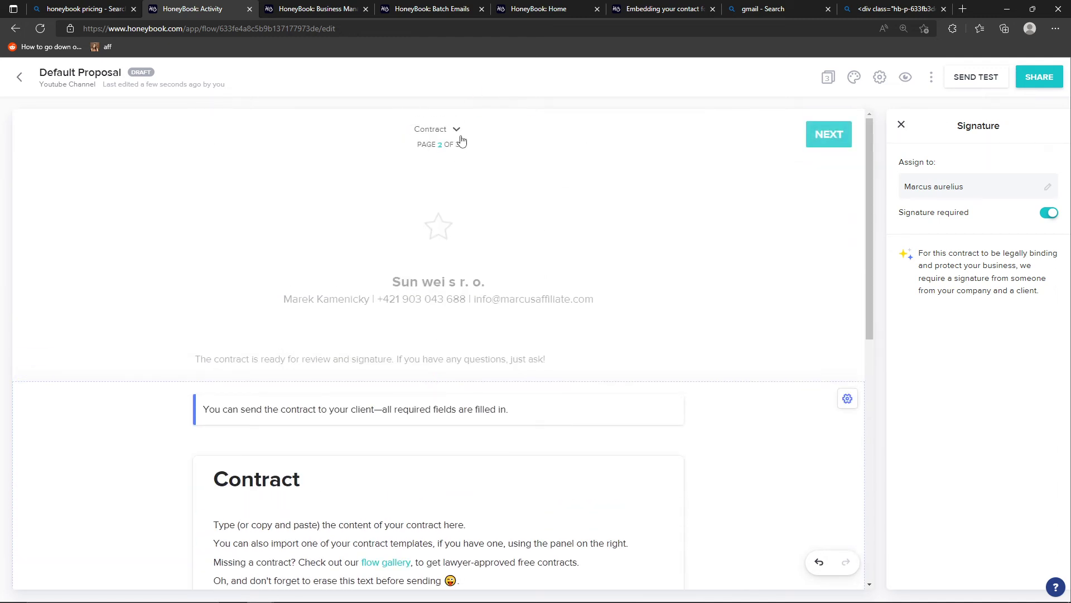
{"action": "left_click", "coordinate": [459, 137]}
{"action": "left_click", "coordinate": [446, 201]}
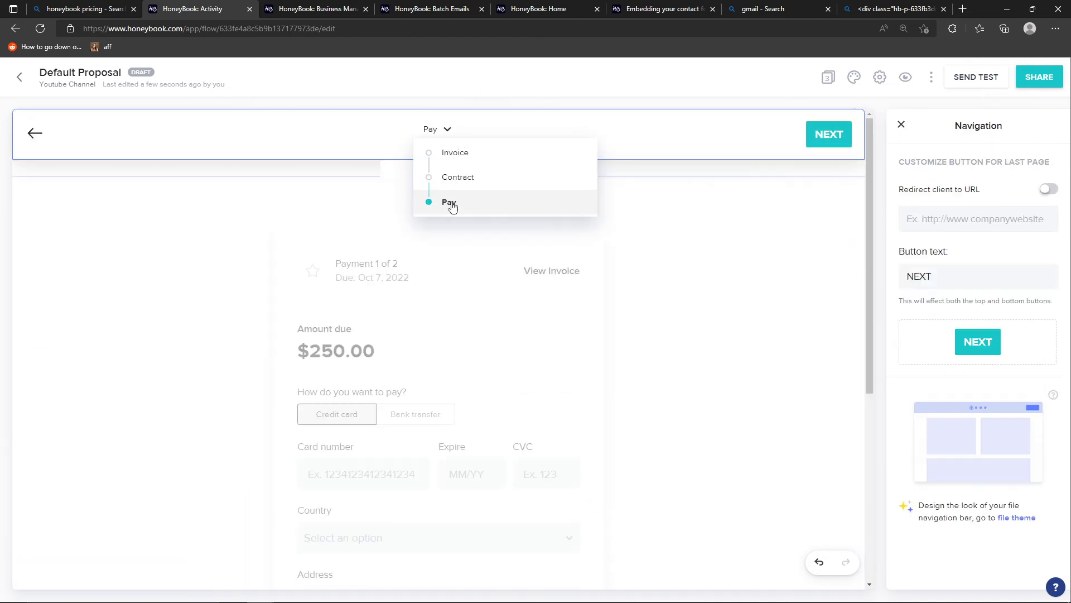
{"action": "left_click", "coordinate": [260, 322]}
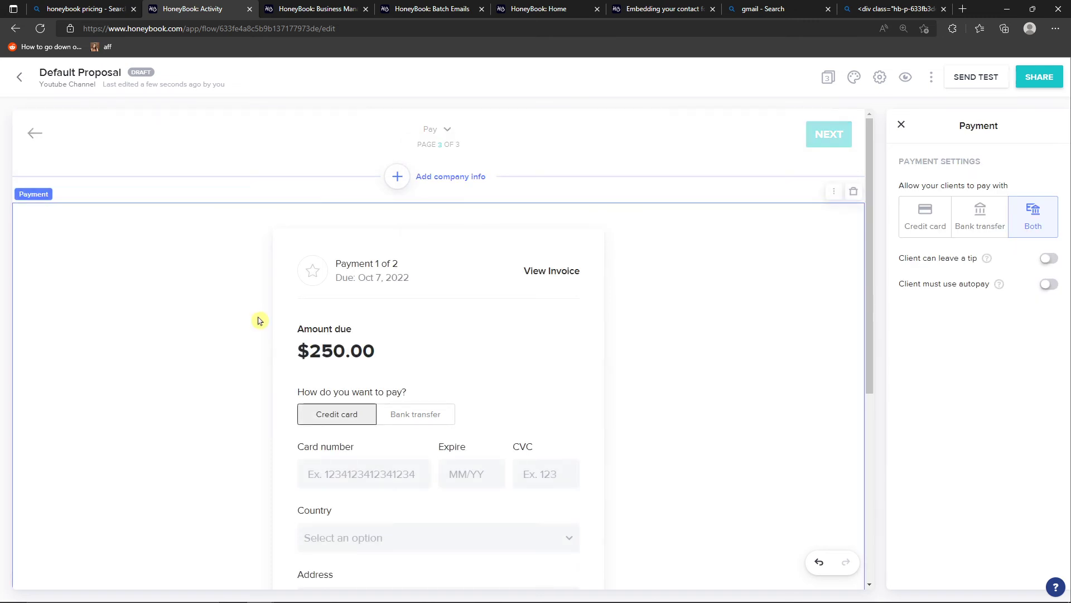
{"action": "scroll", "coordinate": [260, 321], "scroll_direction": "down", "scroll_amount": 2}
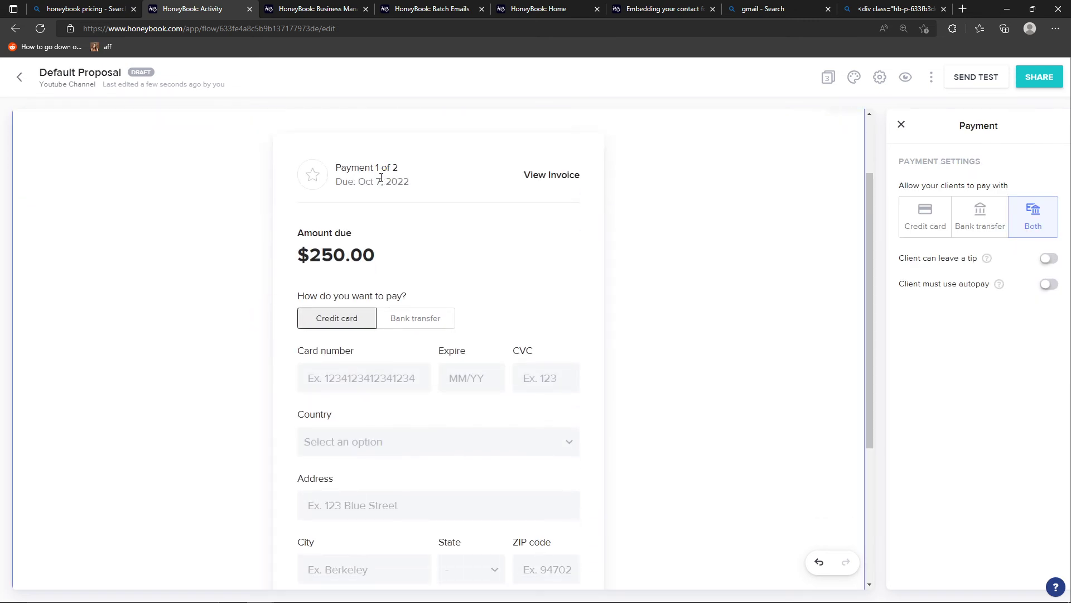
{"action": "scroll", "coordinate": [381, 177], "scroll_direction": "down", "scroll_amount": 2}
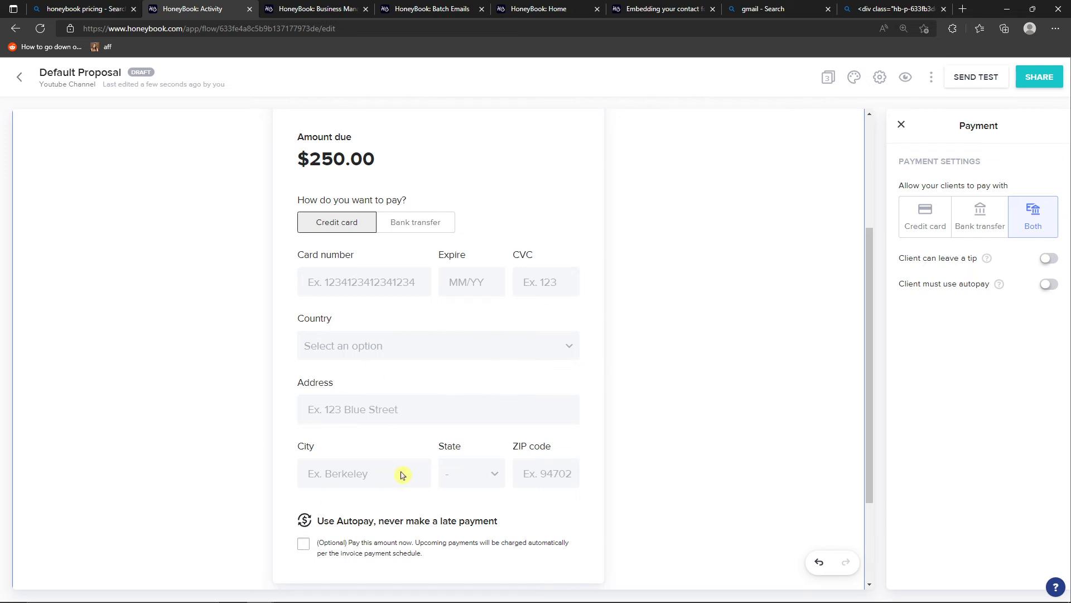
{"action": "scroll", "coordinate": [403, 473], "scroll_direction": "up", "scroll_amount": 5}
{"action": "scroll", "coordinate": [403, 473], "scroll_direction": "down", "scroll_amount": 2}
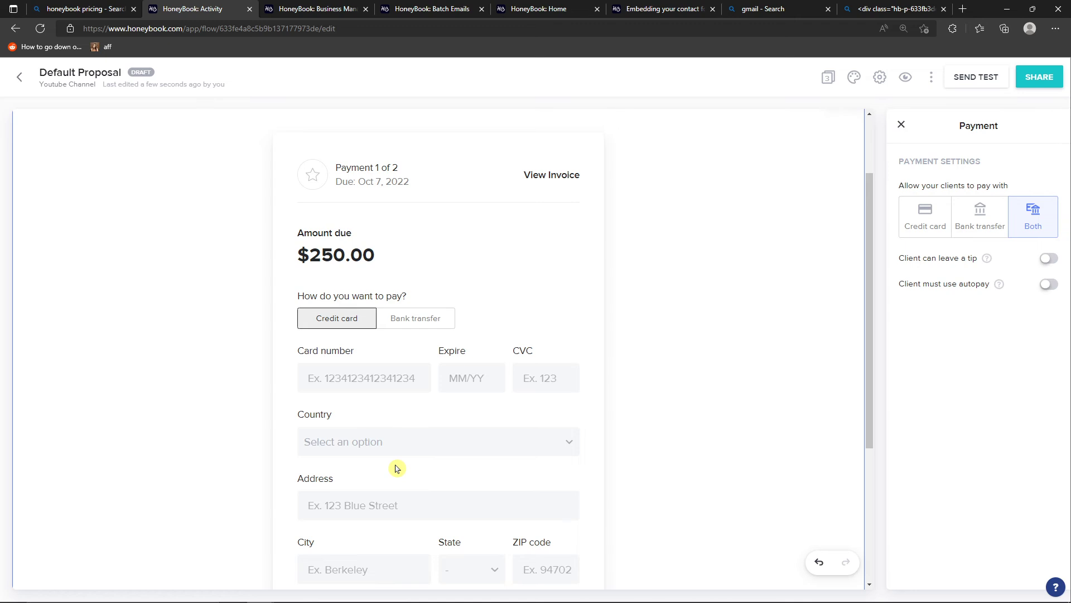
{"action": "key", "text": "super"}
{"action": "key", "text": "super"}
{"action": "scroll", "coordinate": [414, 258], "scroll_direction": "down", "scroll_amount": 2}
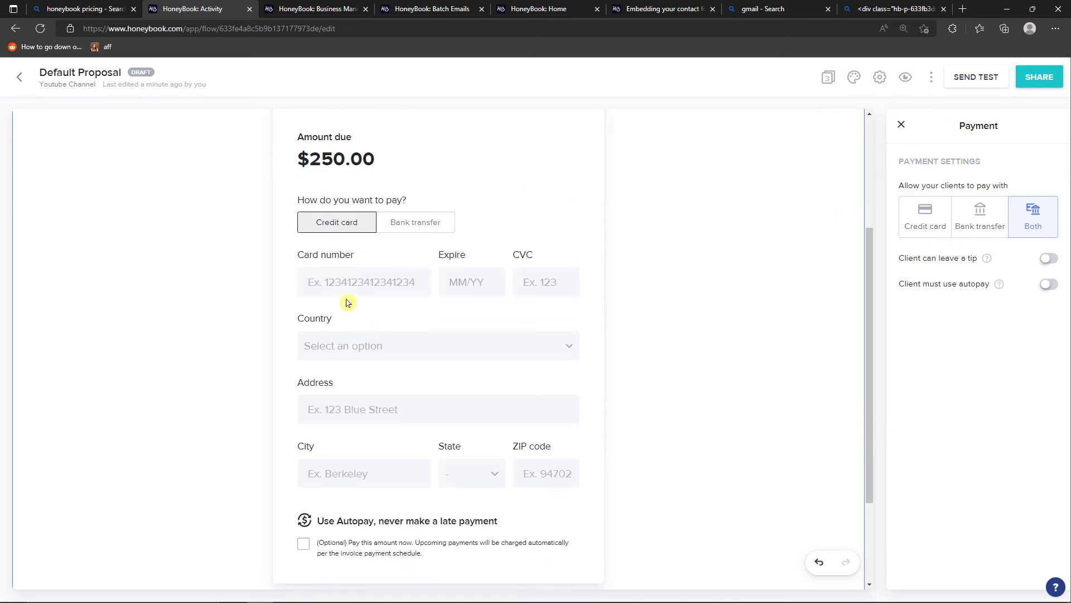
{"action": "scroll", "coordinate": [423, 226], "scroll_direction": "down", "scroll_amount": 2}
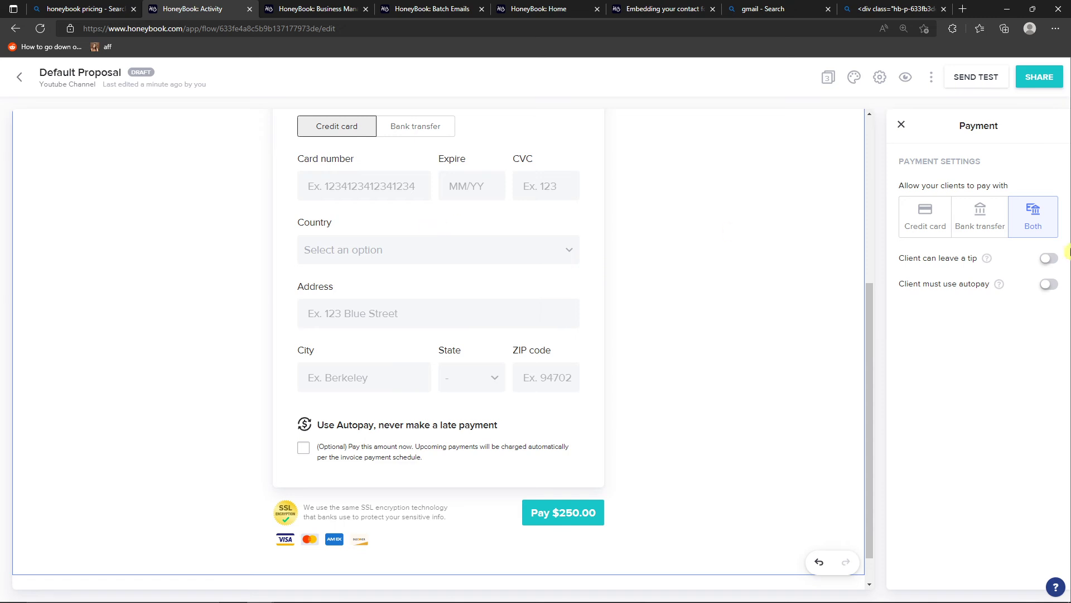
Try the "Client can leave a tip" and "Client must use autopay" options on the payment block and switch both off again
{"action": "left_click", "coordinate": [1049, 259]}
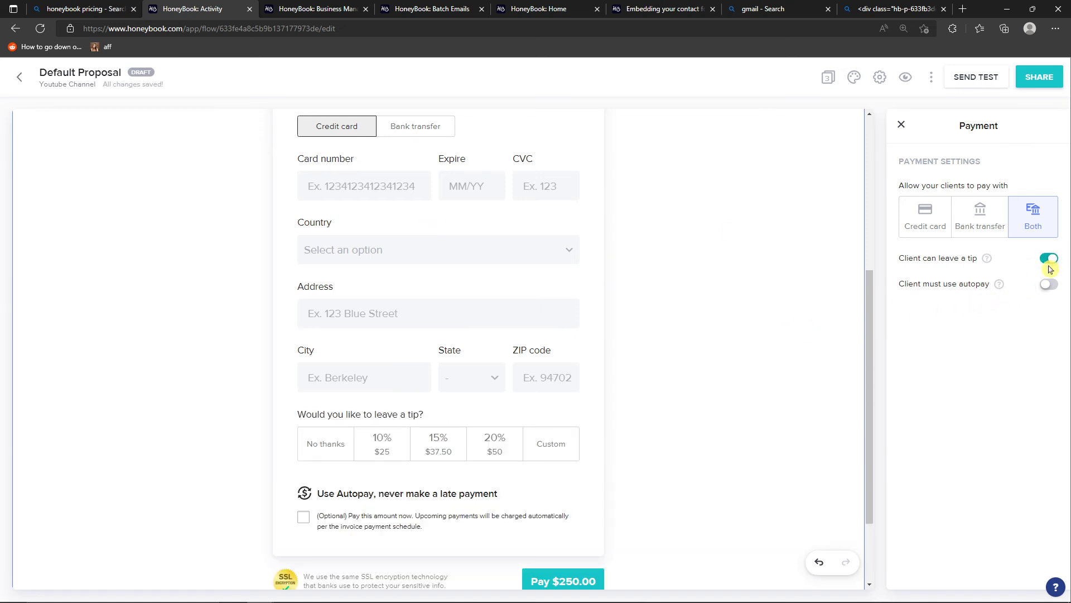
{"action": "left_click", "coordinate": [1049, 260]}
{"action": "left_click", "coordinate": [1048, 285]}
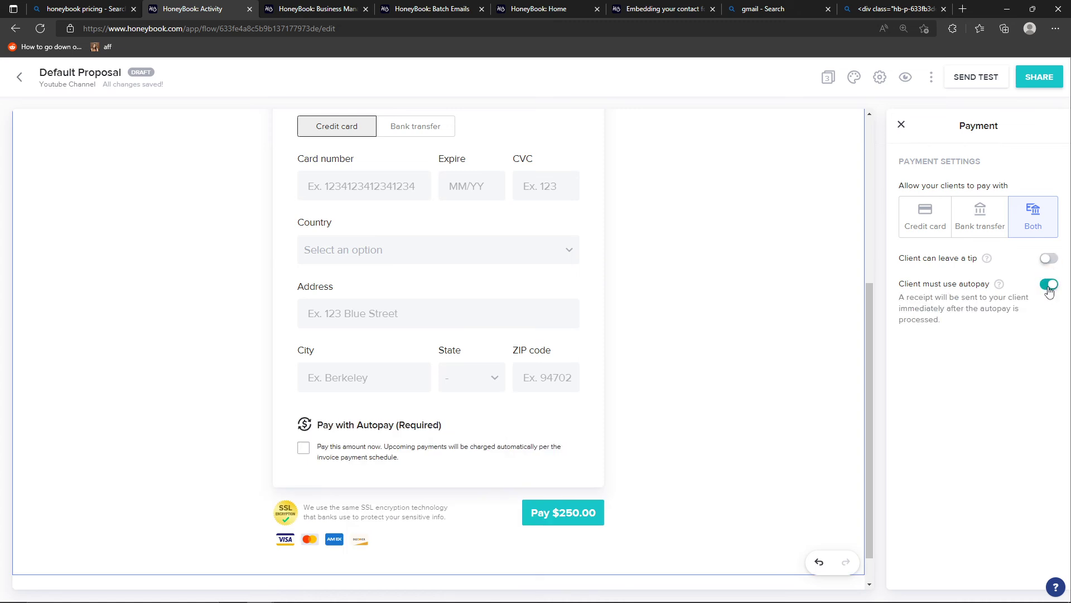
{"action": "left_click", "coordinate": [1049, 285]}
{"action": "left_click", "coordinate": [1049, 285]}
{"action": "left_click", "coordinate": [1049, 285]}
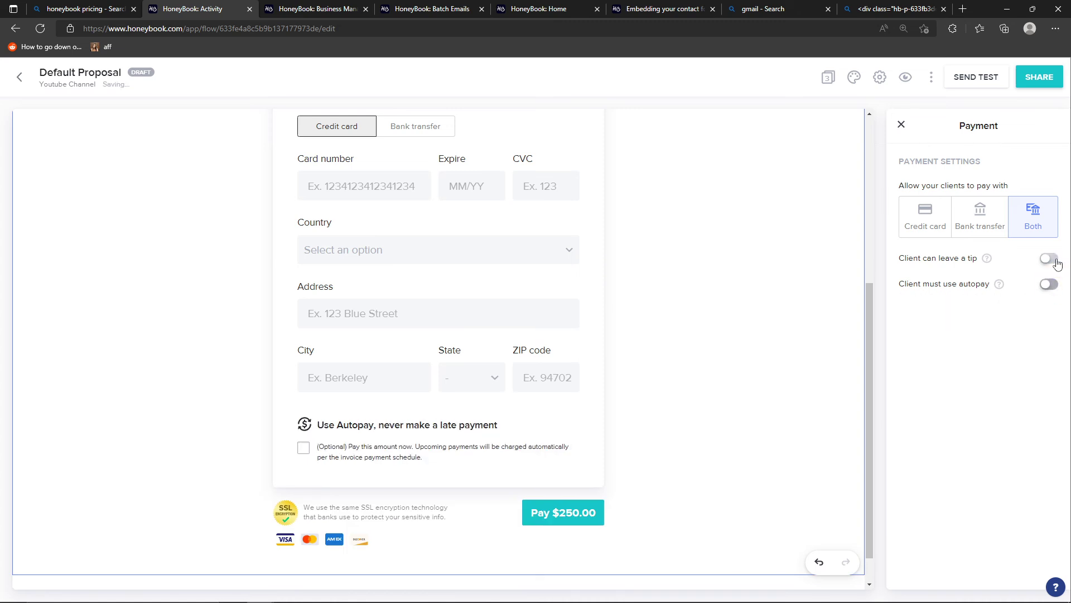
{"action": "left_click", "coordinate": [1048, 259]}
{"action": "left_click", "coordinate": [1056, 262]}
Return to the Contract page and add three blank lines between the Name label and the smart field
{"action": "scroll", "coordinate": [725, 251], "scroll_direction": "up", "scroll_amount": 5}
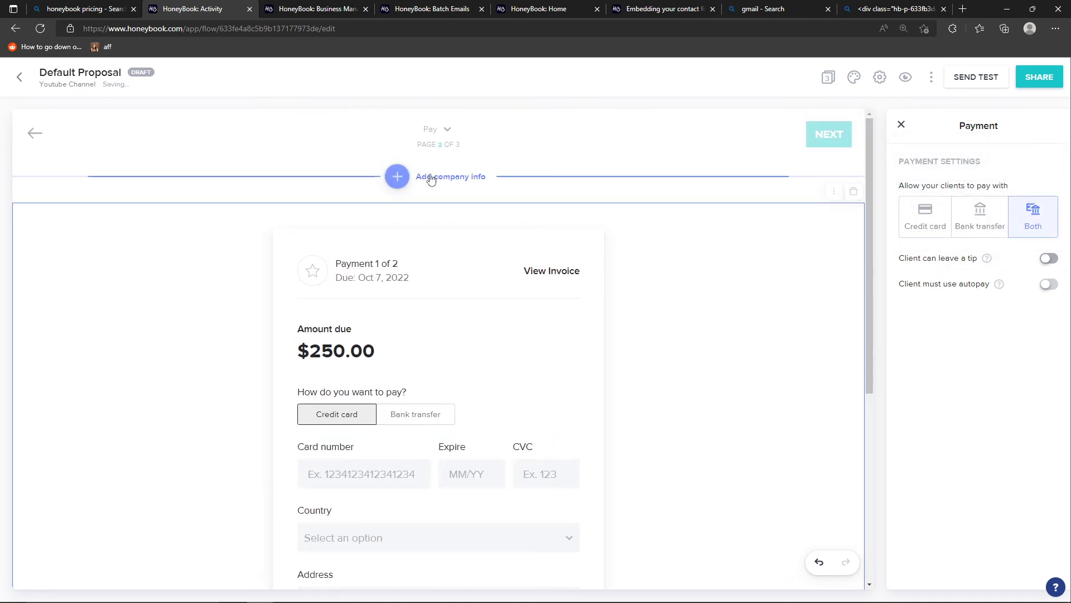
{"action": "left_click", "coordinate": [441, 129]}
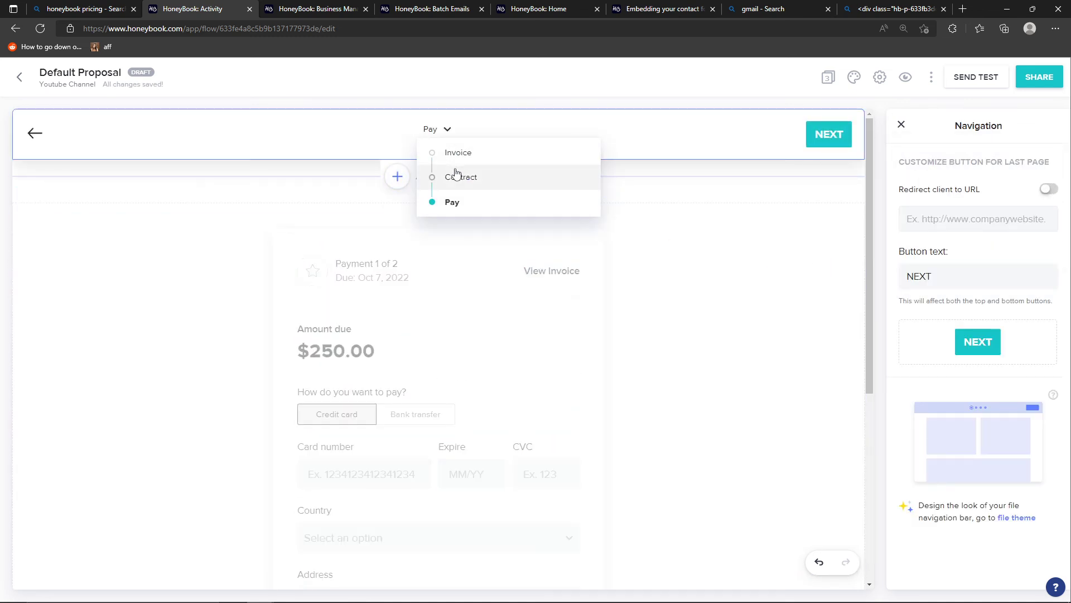
{"action": "left_click", "coordinate": [456, 176]}
{"action": "scroll", "coordinate": [688, 342], "scroll_direction": "down", "scroll_amount": 8}
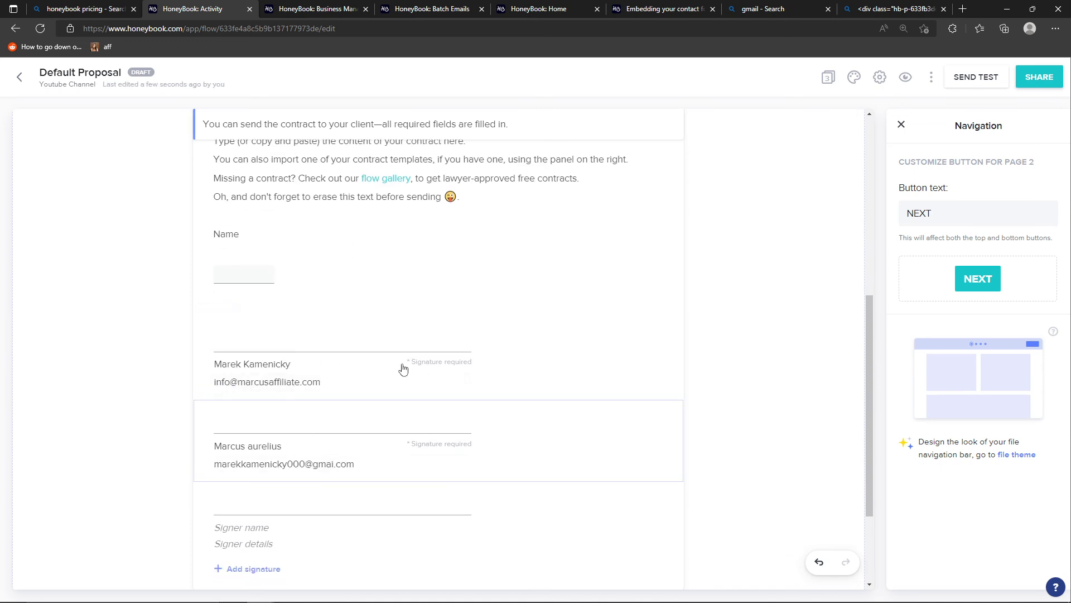
{"action": "scroll", "coordinate": [394, 397], "scroll_direction": "up", "scroll_amount": 2}
{"action": "left_click", "coordinate": [516, 375]}
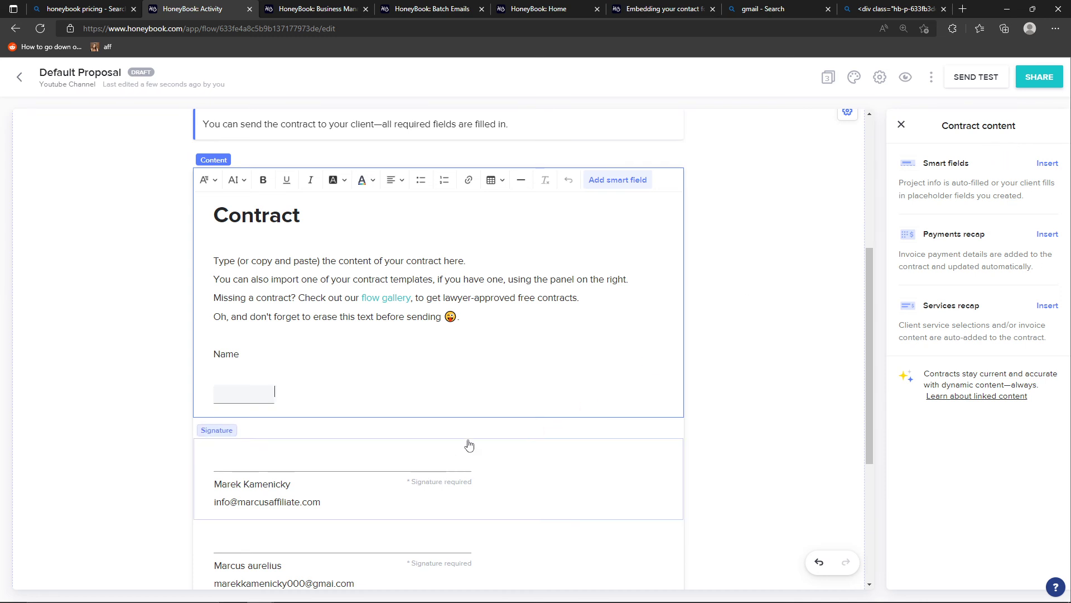
{"action": "left_click", "coordinate": [520, 434]}
{"action": "left_click", "coordinate": [528, 404]}
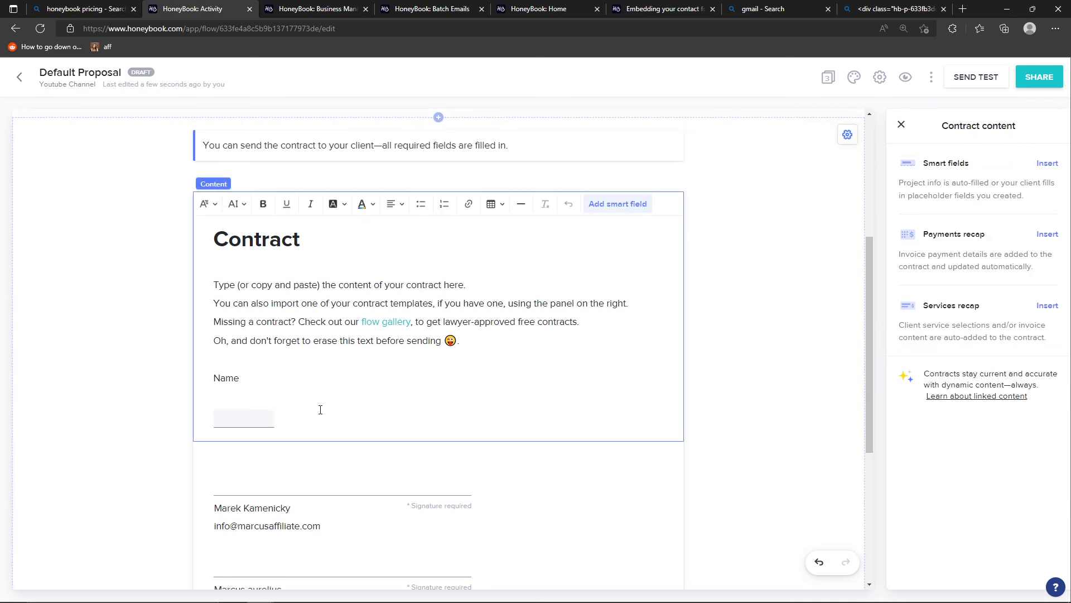
{"action": "key", "text": "Return"}
{"action": "key", "text": "Return"}
{"action": "key", "text": "Return"}
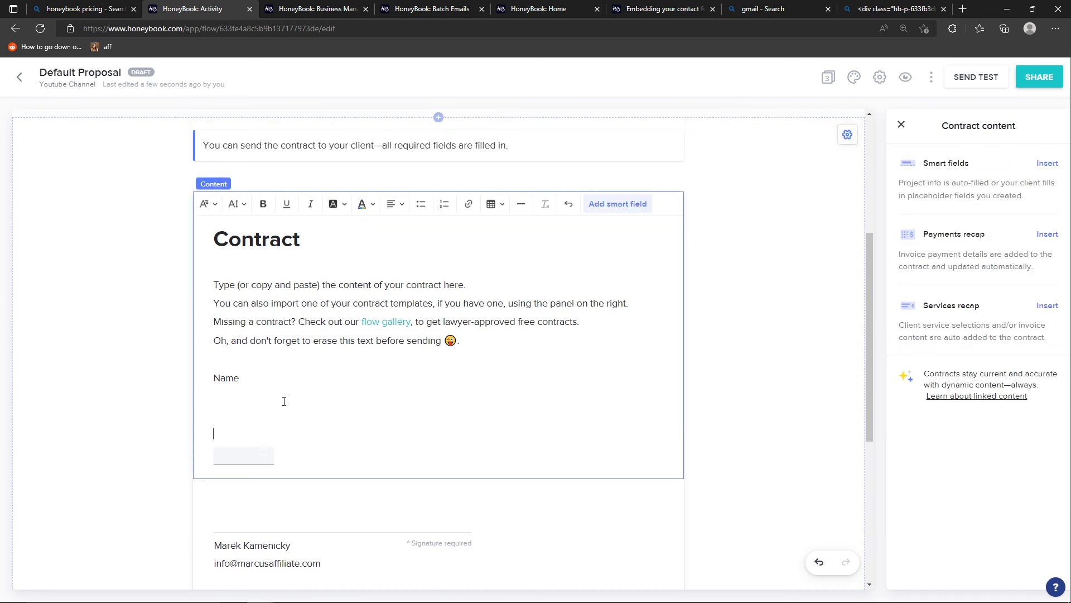
Add two blank lines below the smart field in the contract text
{"action": "left_click", "coordinate": [292, 474]}
{"action": "key", "text": "Return"}
{"action": "key", "text": "Return"}
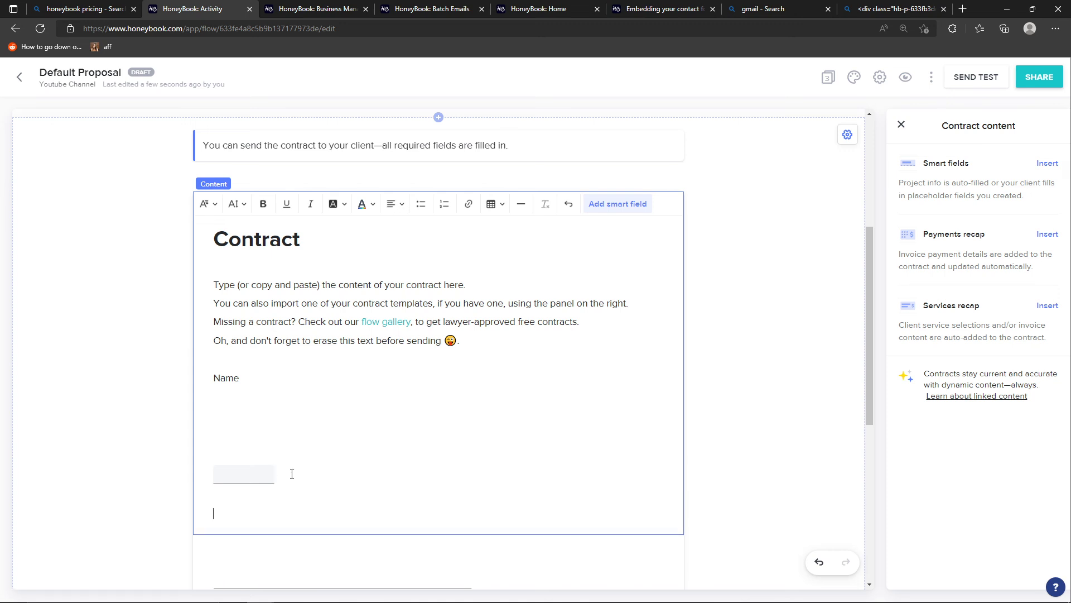
Insert a second smart field below the first one in the contract, with placeholder text "Signature" and client permission "Must fill"
{"action": "left_click", "coordinate": [1047, 163]}
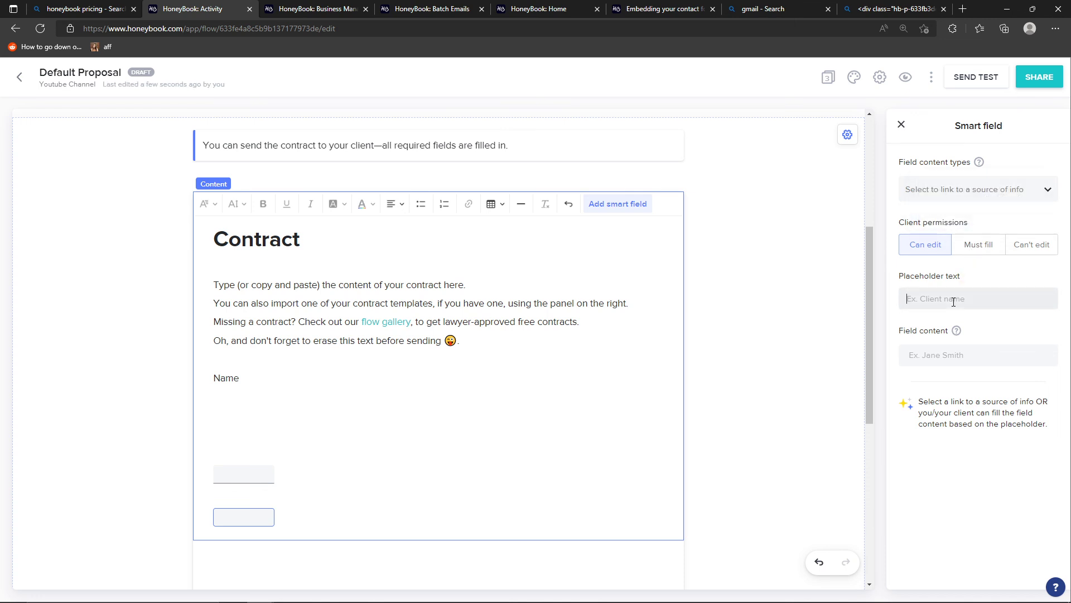
{"action": "type", "text": "Signature"}
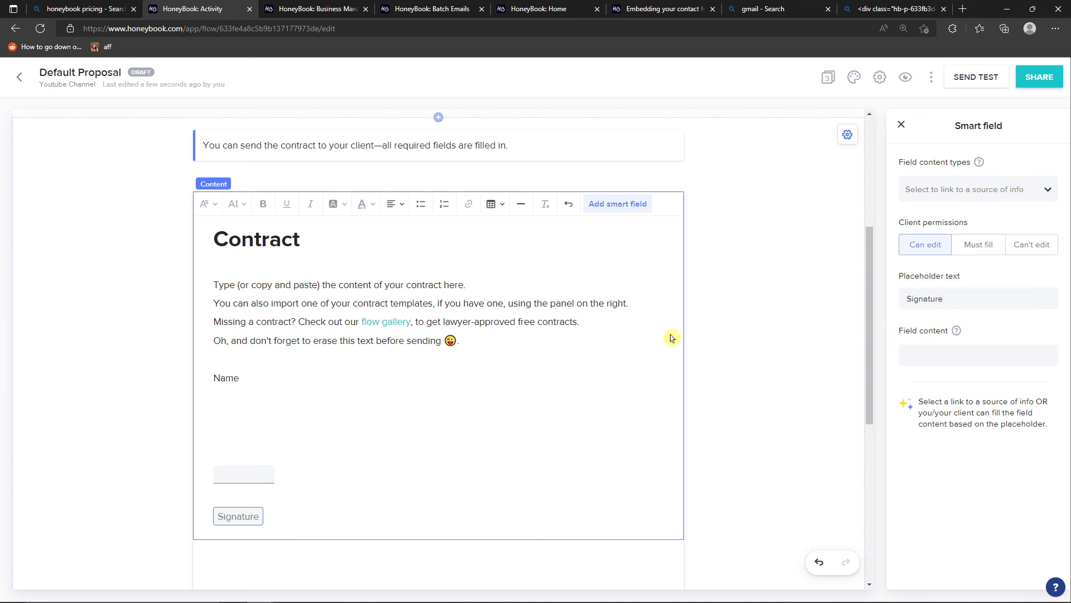
{"action": "scroll", "coordinate": [642, 342], "scroll_direction": "down", "scroll_amount": 3}
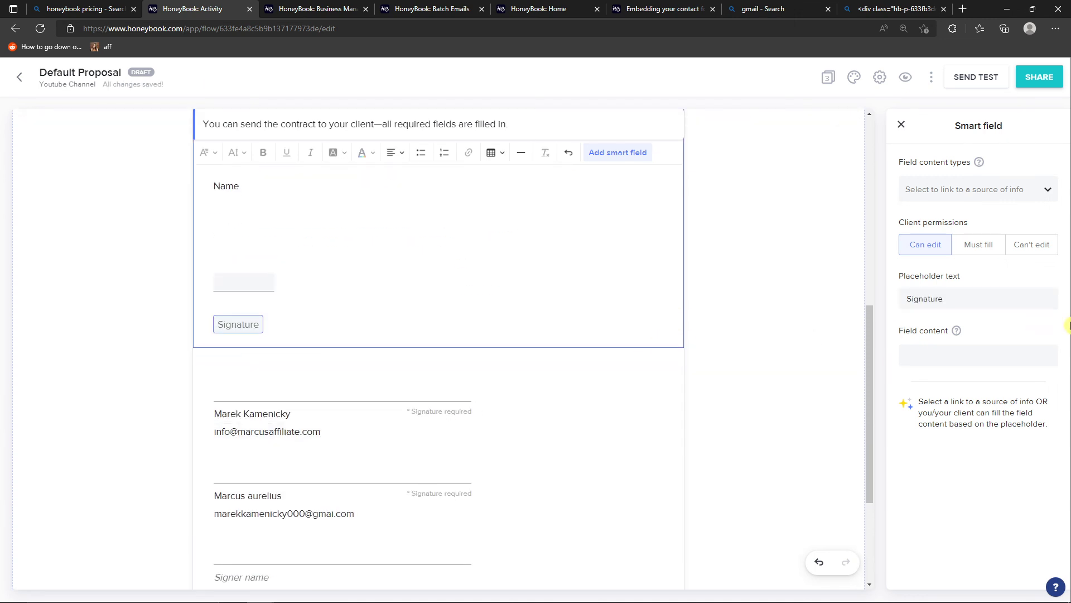
{"action": "left_click", "coordinate": [965, 240]}
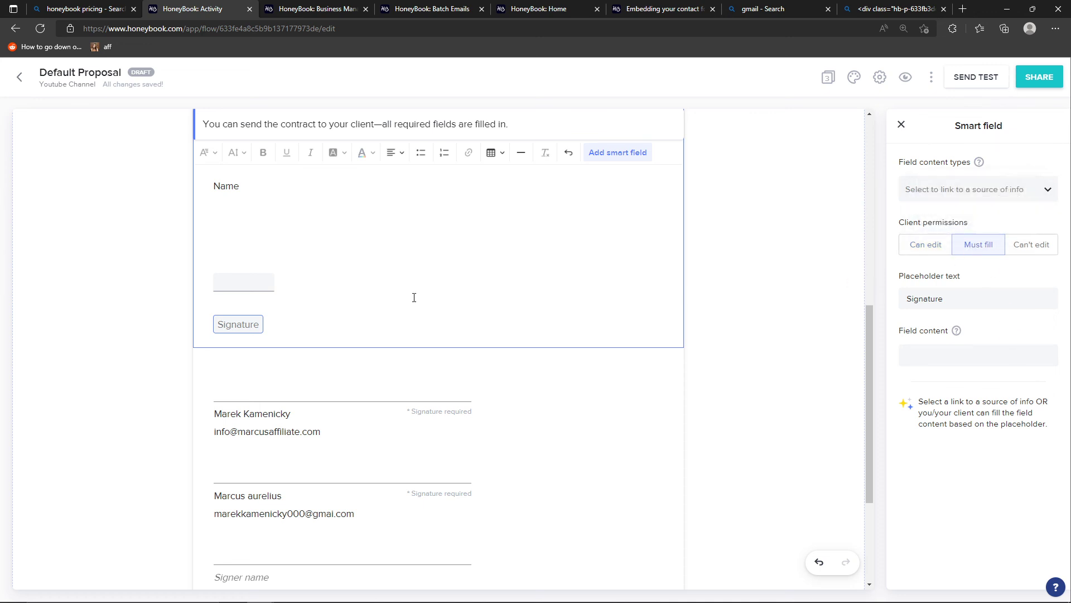
{"action": "left_click", "coordinate": [254, 327]}
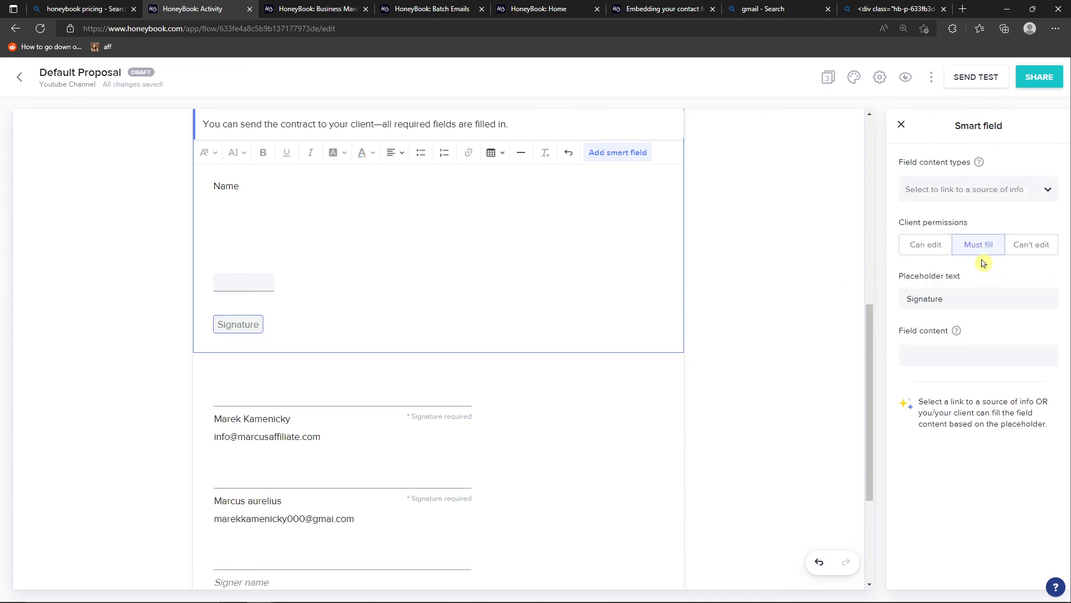
{"action": "left_click", "coordinate": [917, 350]}
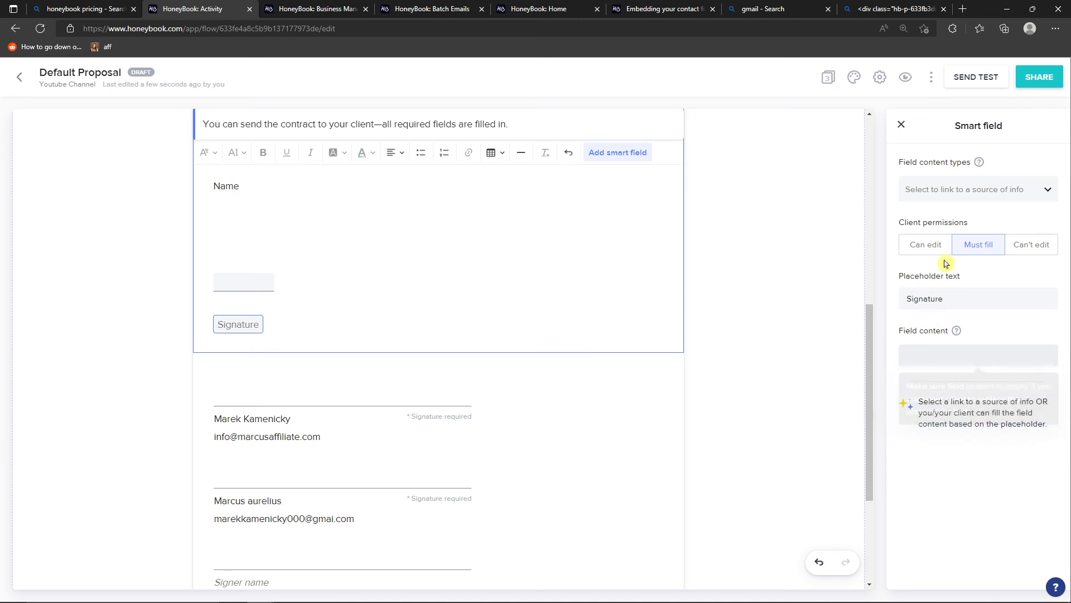
Replace the new smart field's placeholder text with "Date" and leave the contract text editor
{"action": "double_click", "coordinate": [927, 295]}
{"action": "type", "text": "Date"}
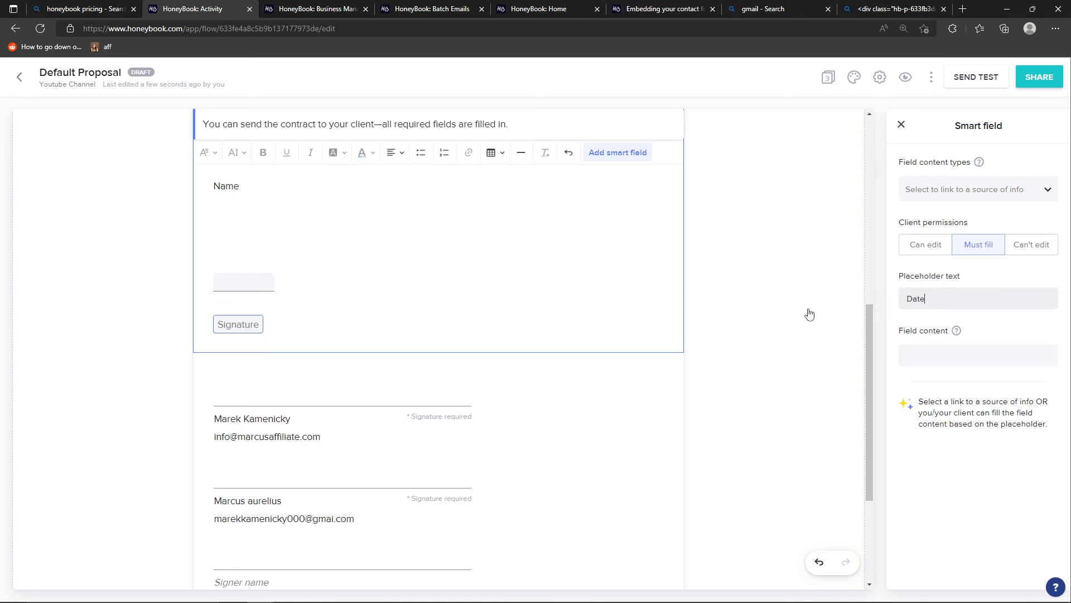
{"action": "left_click", "coordinate": [810, 312]}
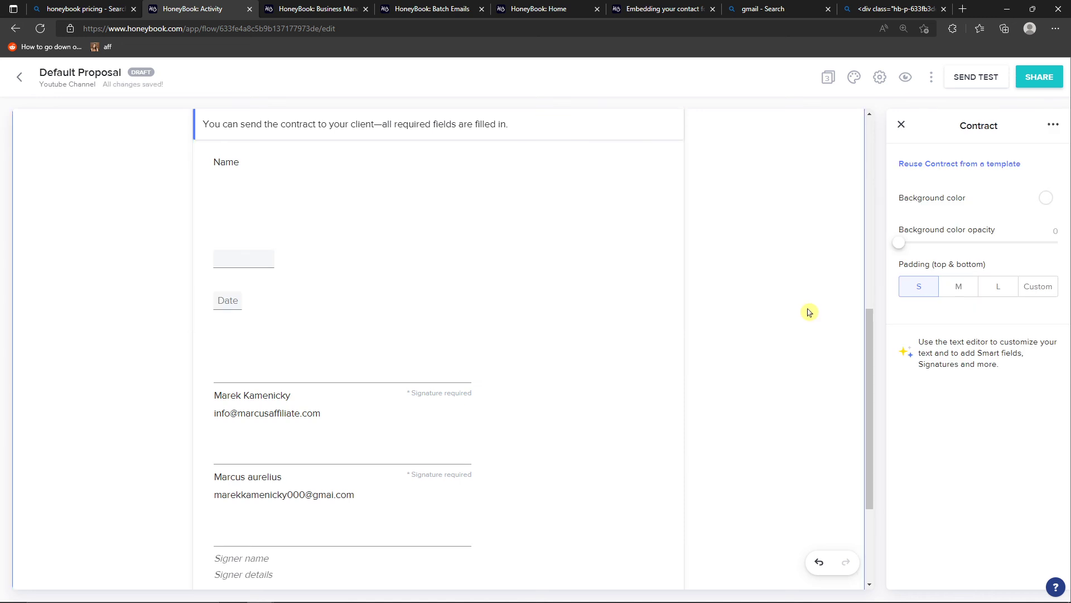